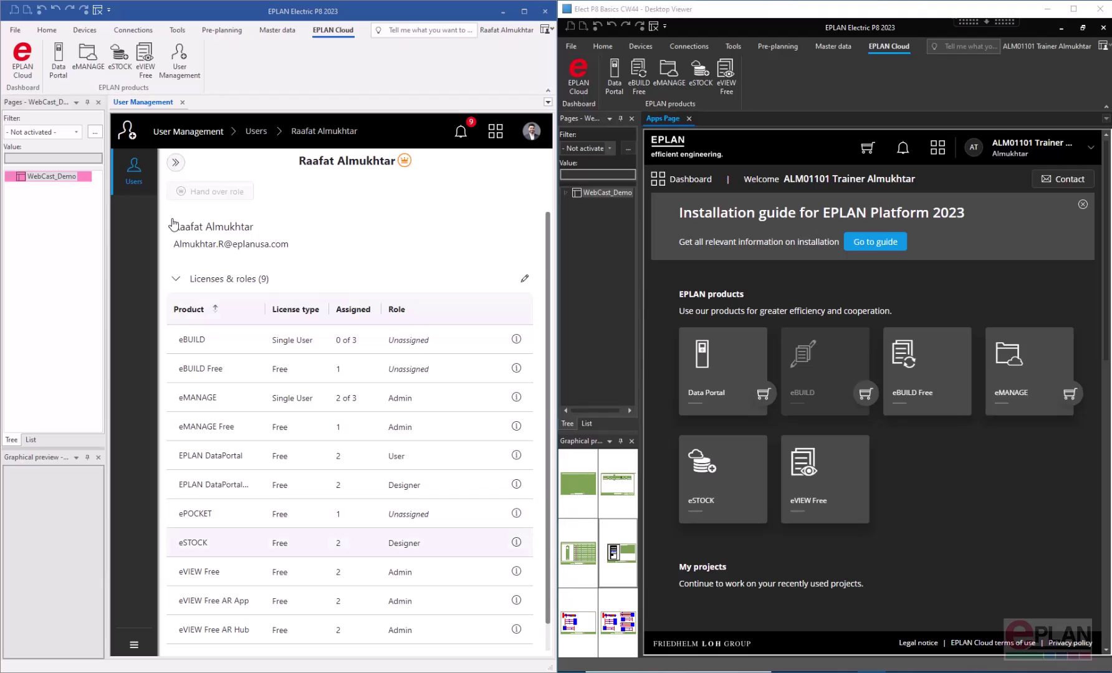
Review the licenses and roles assigned to the trainer account, and close the user management page
{"action": "left_click", "coordinate": [175, 162]}
{"action": "left_click", "coordinate": [190, 260]}
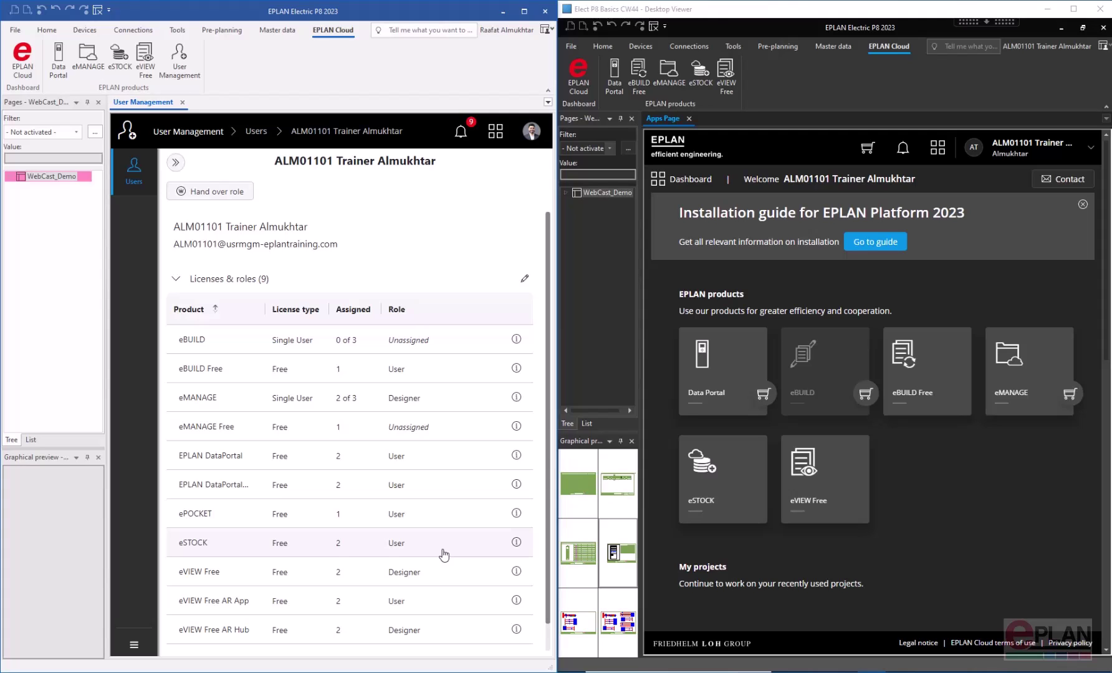
{"action": "left_click", "coordinate": [183, 102]}
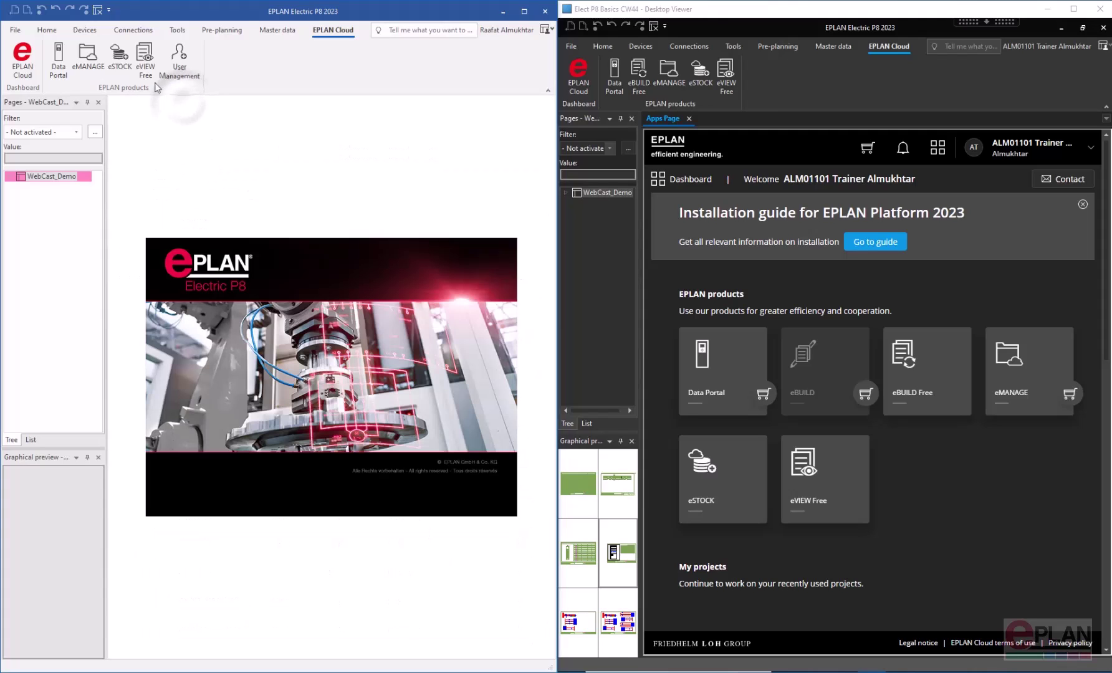
Check the parts list in the embedded eSTOCK page, and close the page
{"action": "left_click", "coordinate": [126, 66]}
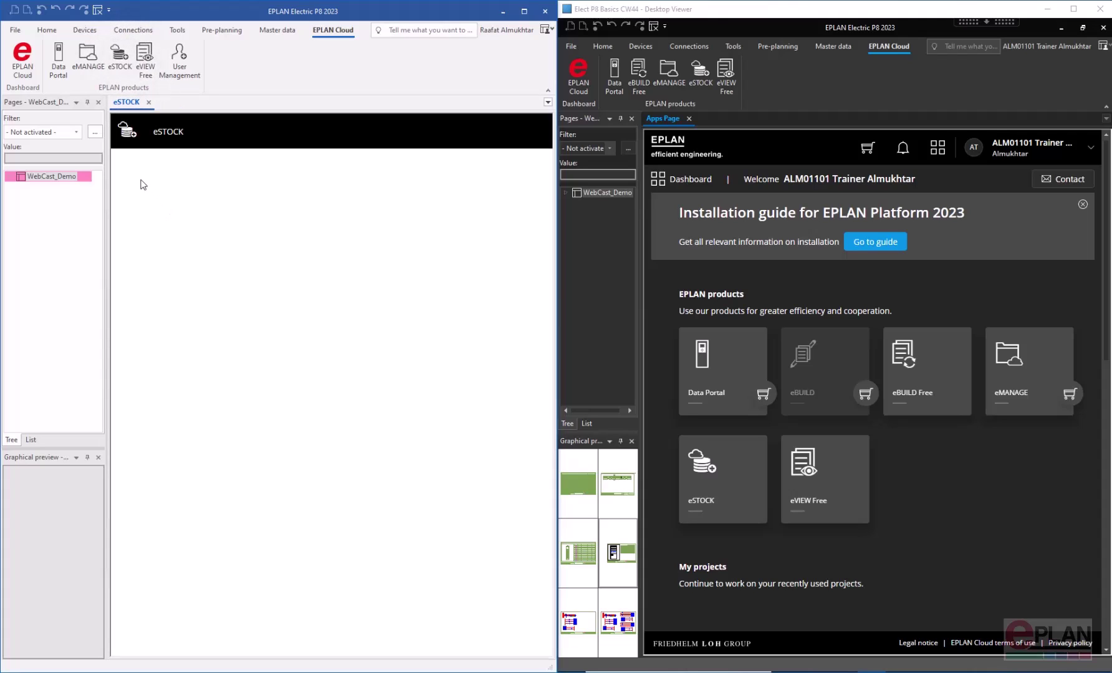
{"action": "left_click", "coordinate": [140, 179]}
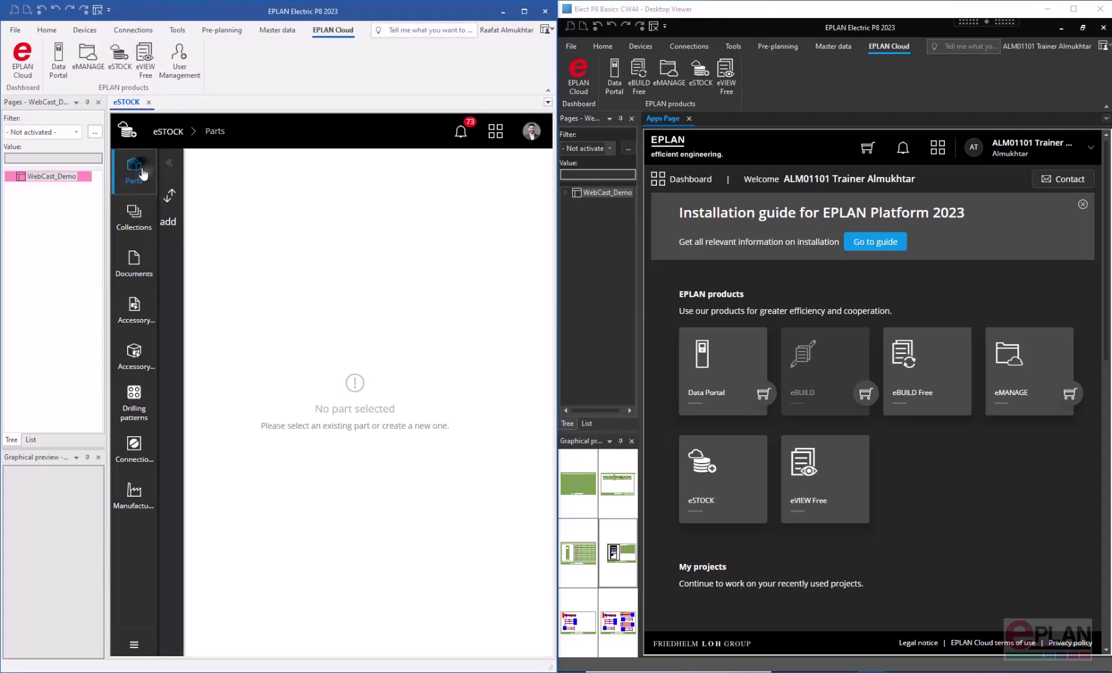
{"action": "left_click", "coordinate": [430, 305]}
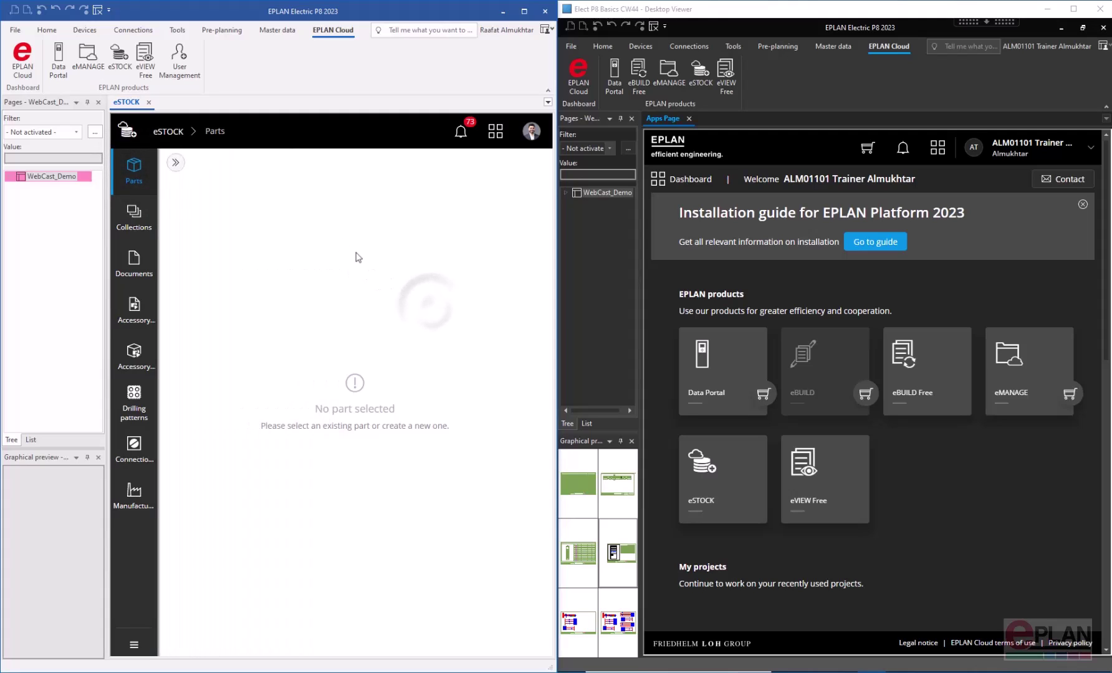
{"action": "left_click", "coordinate": [149, 102]}
Upload all parts of the DEMO_reduced parts database to eSTOCK from parts management
{"action": "left_click", "coordinate": [277, 30]}
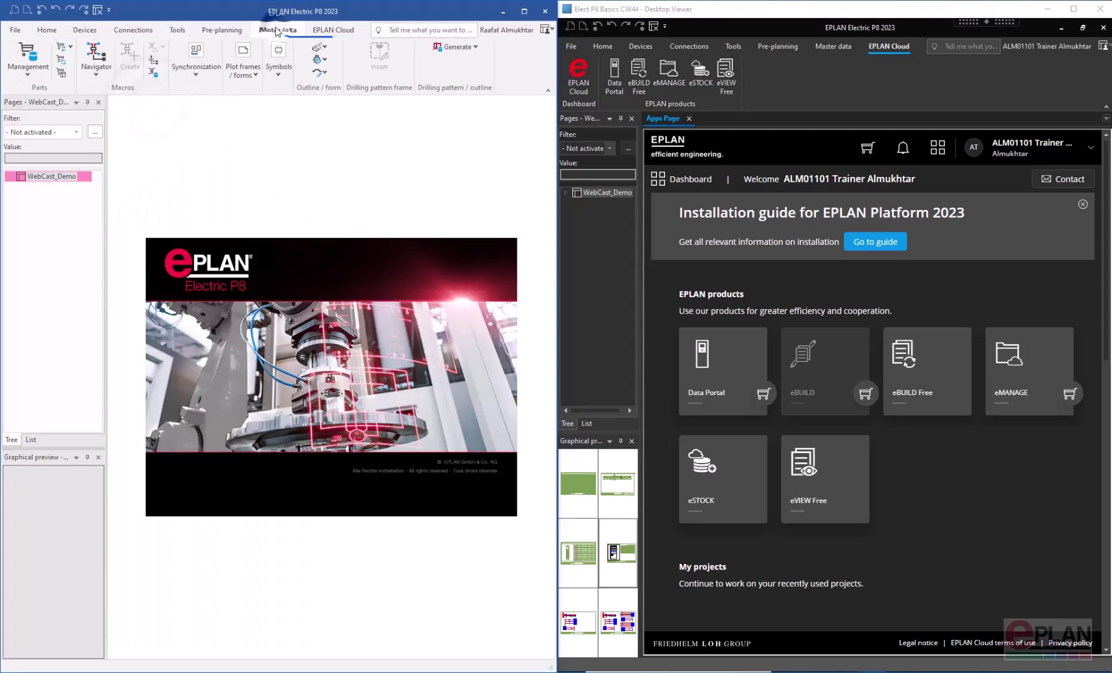
{"action": "left_click", "coordinate": [23, 53]}
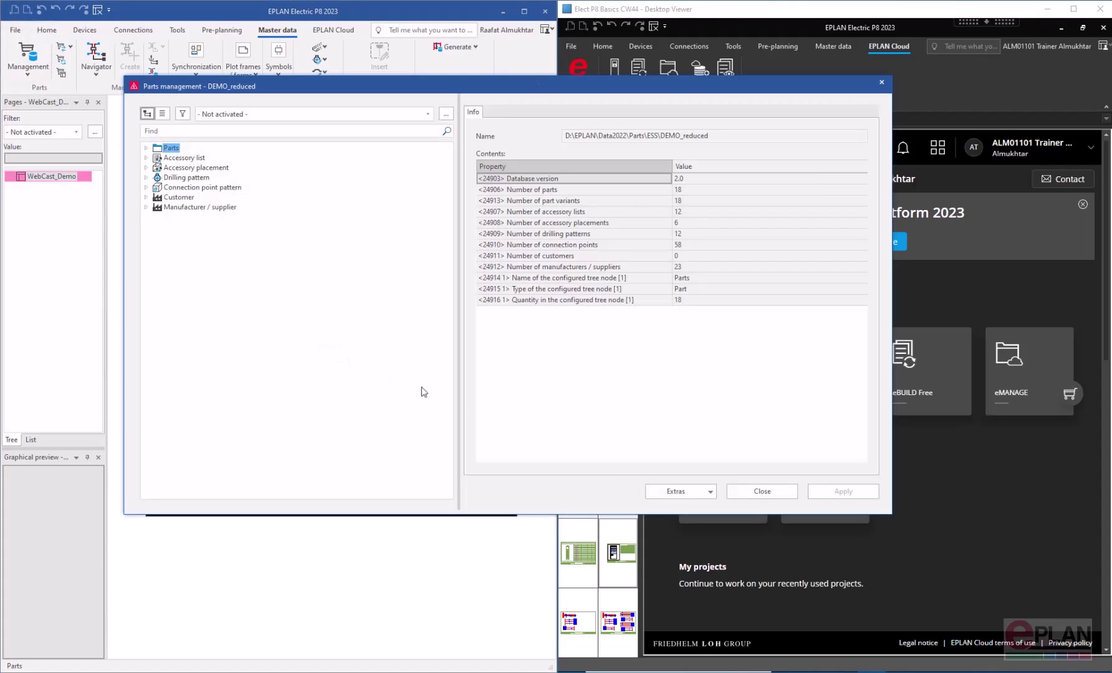
{"action": "left_click", "coordinate": [680, 491]}
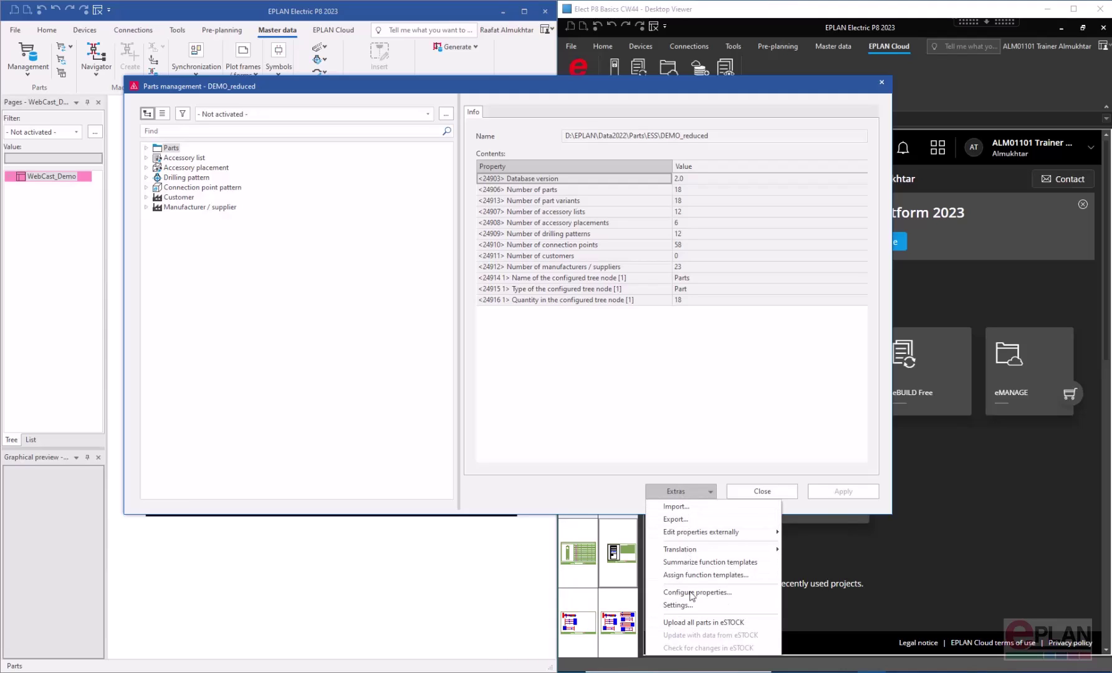
{"action": "left_click", "coordinate": [692, 622]}
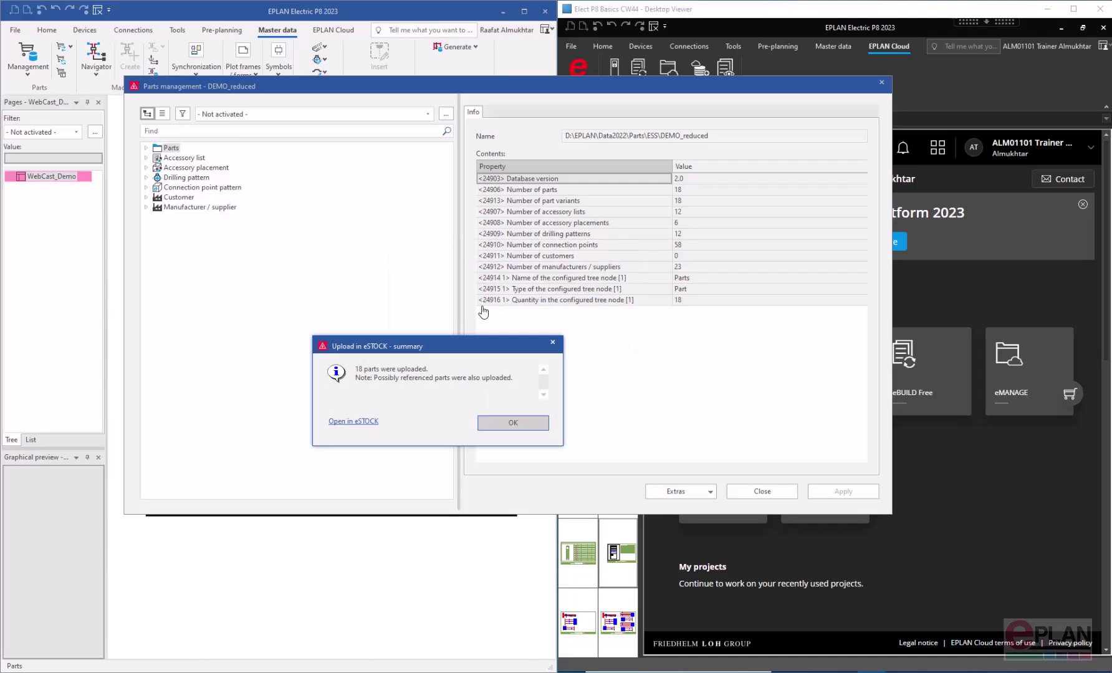
Open the uploaded parts in eSTOCK in the browser, select all of them and try to release them
{"action": "left_click", "coordinate": [349, 422]}
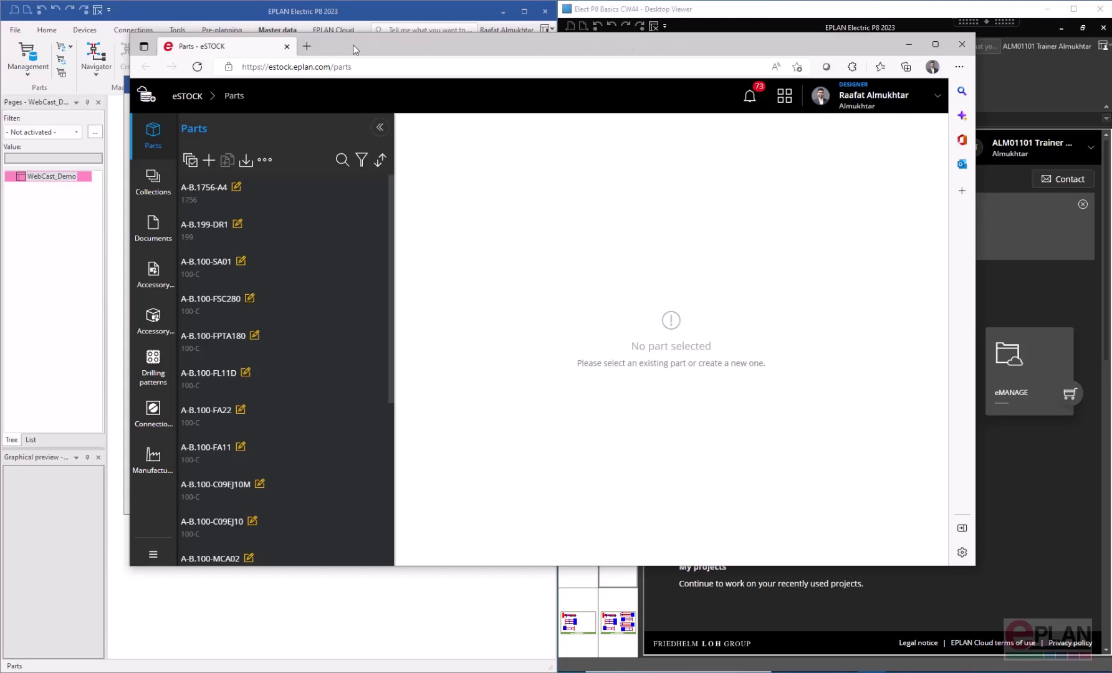
{"action": "left_click_drag", "start_coordinate": [352, 46], "coordinate": [354, 70]}
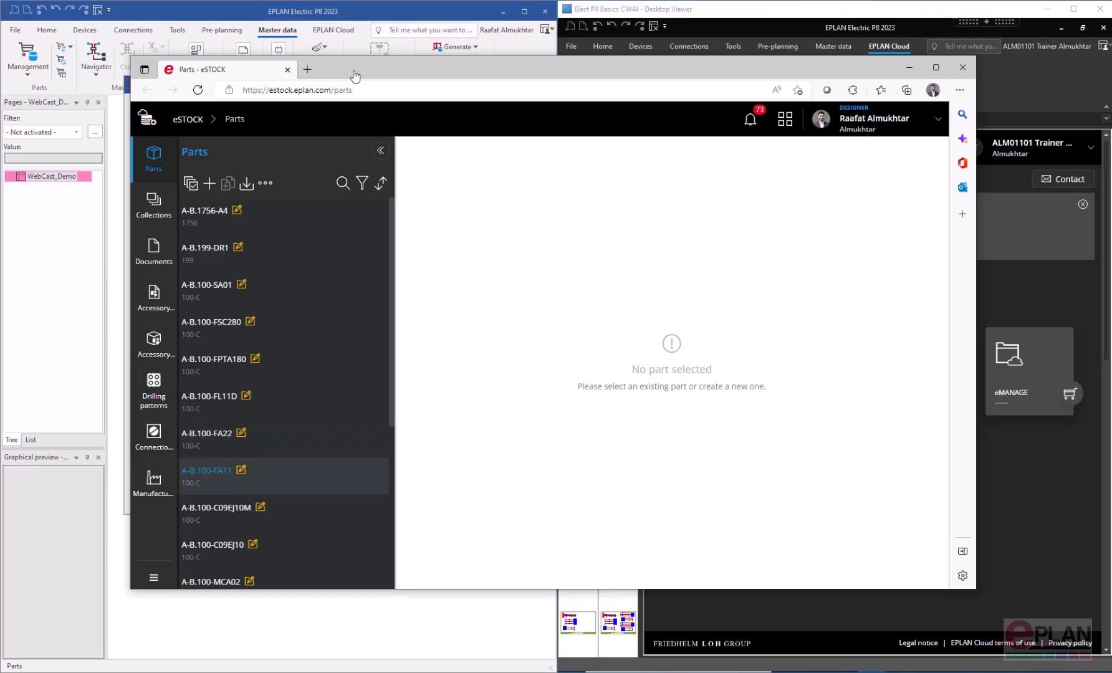
{"action": "left_click", "coordinate": [193, 184]}
{"action": "left_click", "coordinate": [189, 208]}
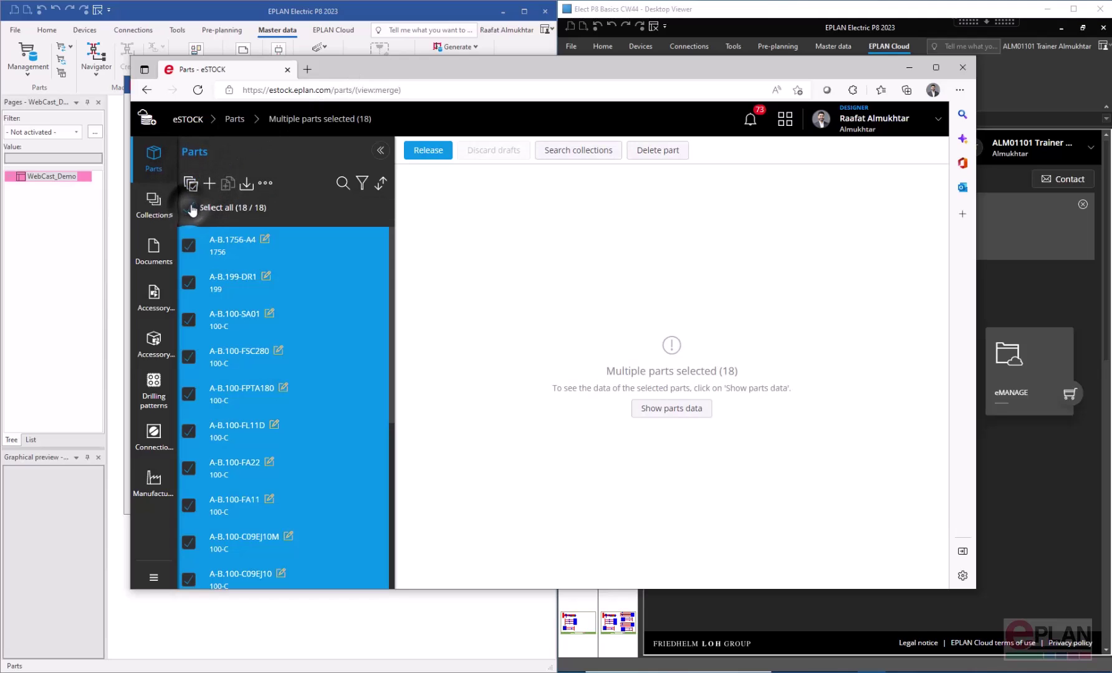
{"action": "left_click", "coordinate": [428, 150]}
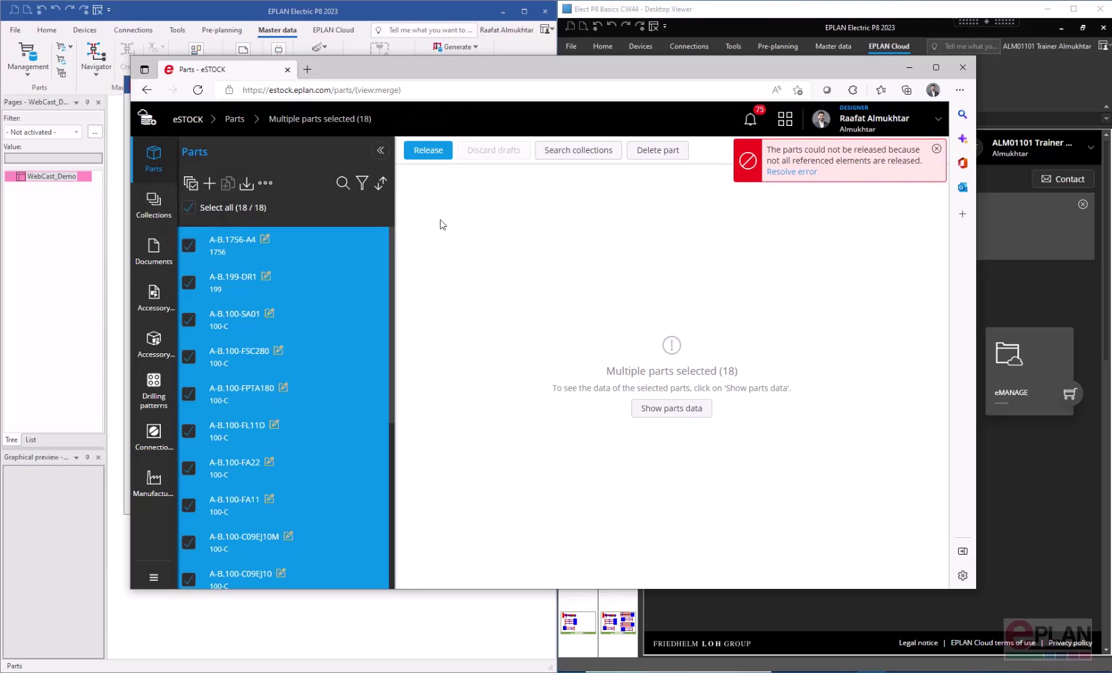
Resolve the release error by releasing all referenced elements, and release the selected parts
{"action": "left_click", "coordinate": [798, 173]}
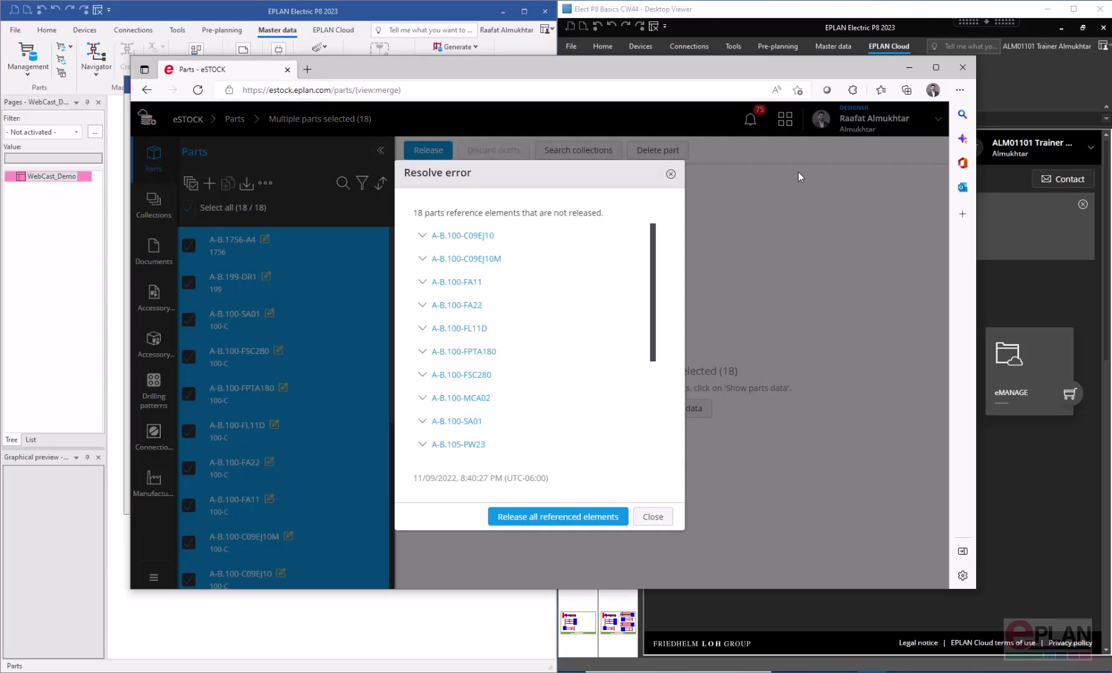
{"action": "left_click", "coordinate": [422, 237]}
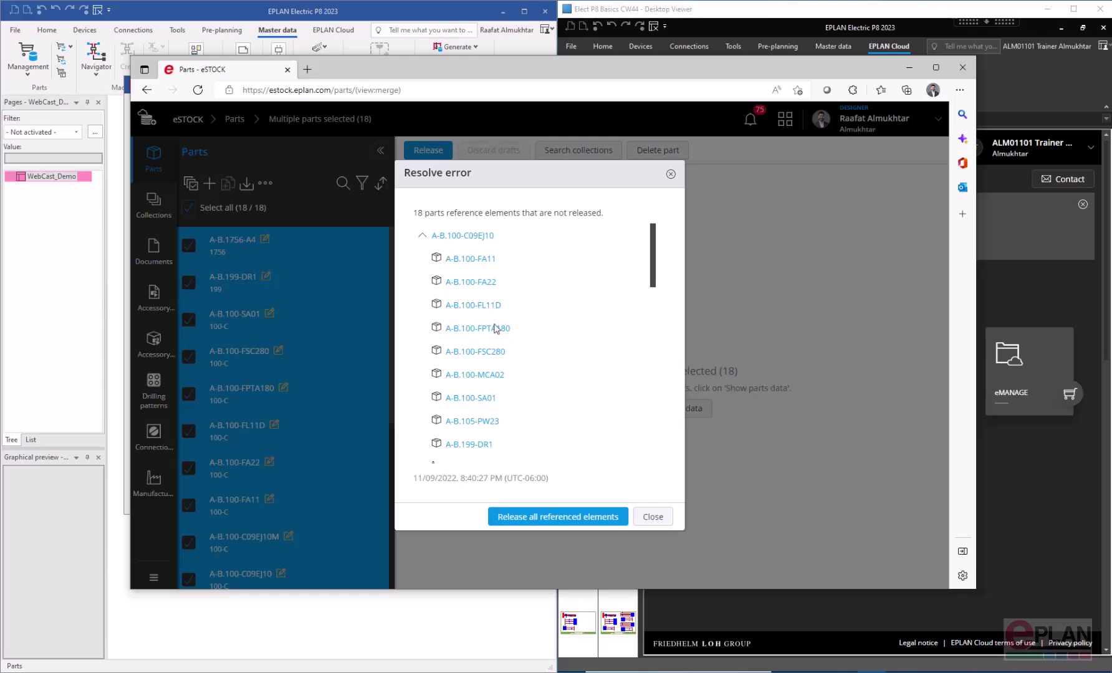
{"action": "left_click", "coordinate": [423, 235]}
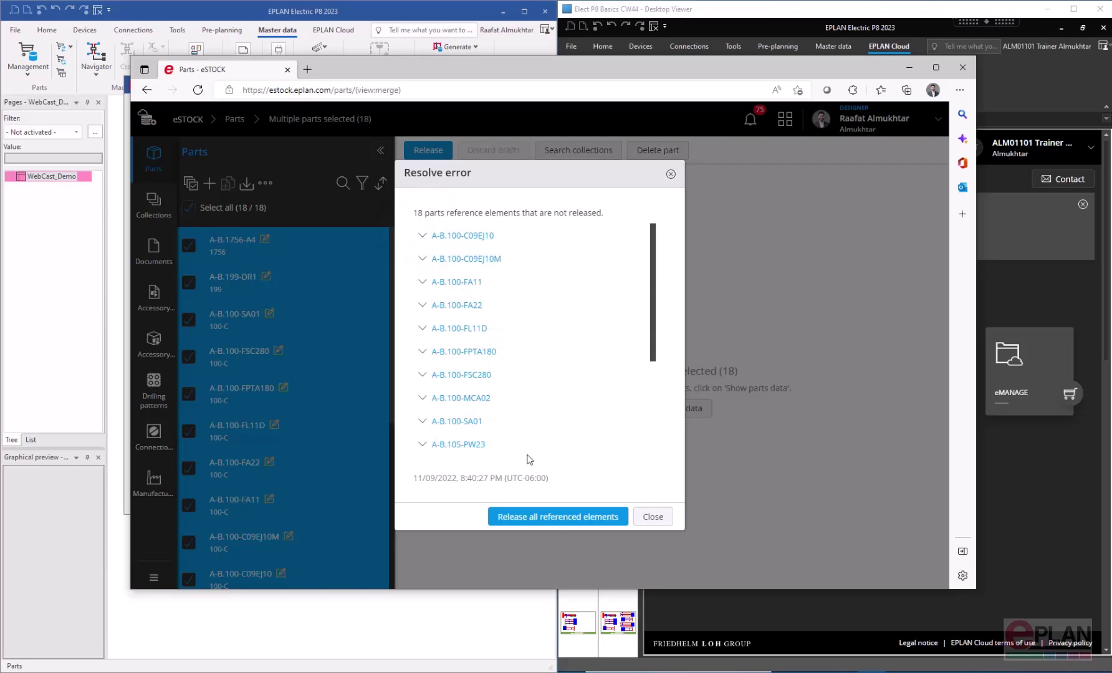
{"action": "left_click", "coordinate": [559, 516]}
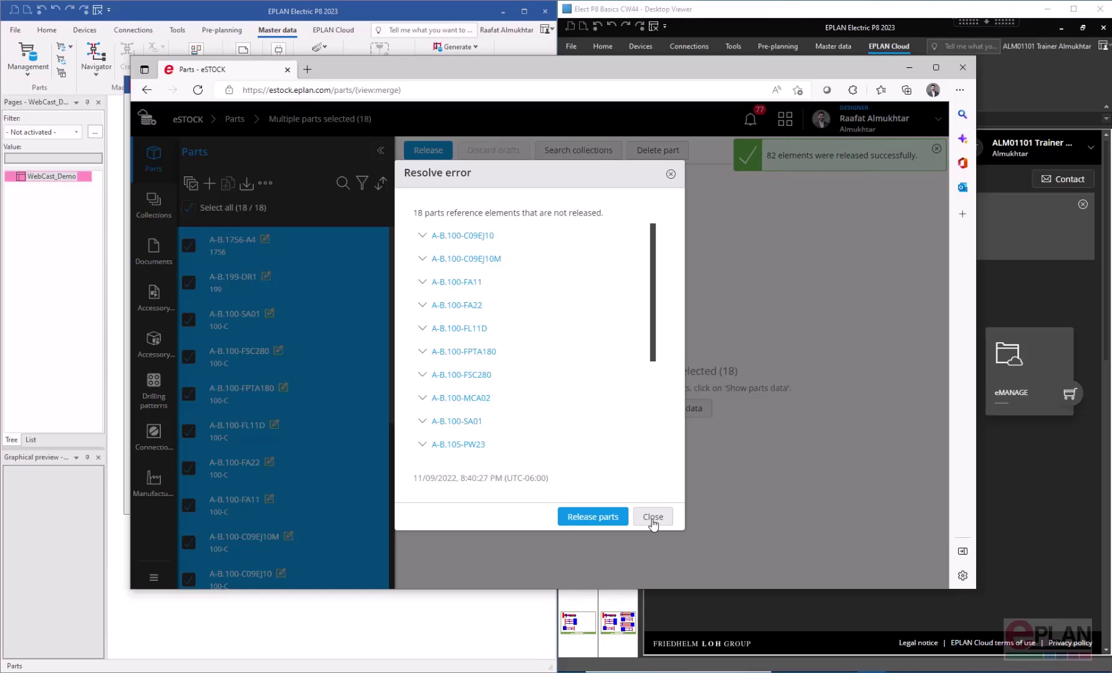
{"action": "left_click", "coordinate": [589, 518]}
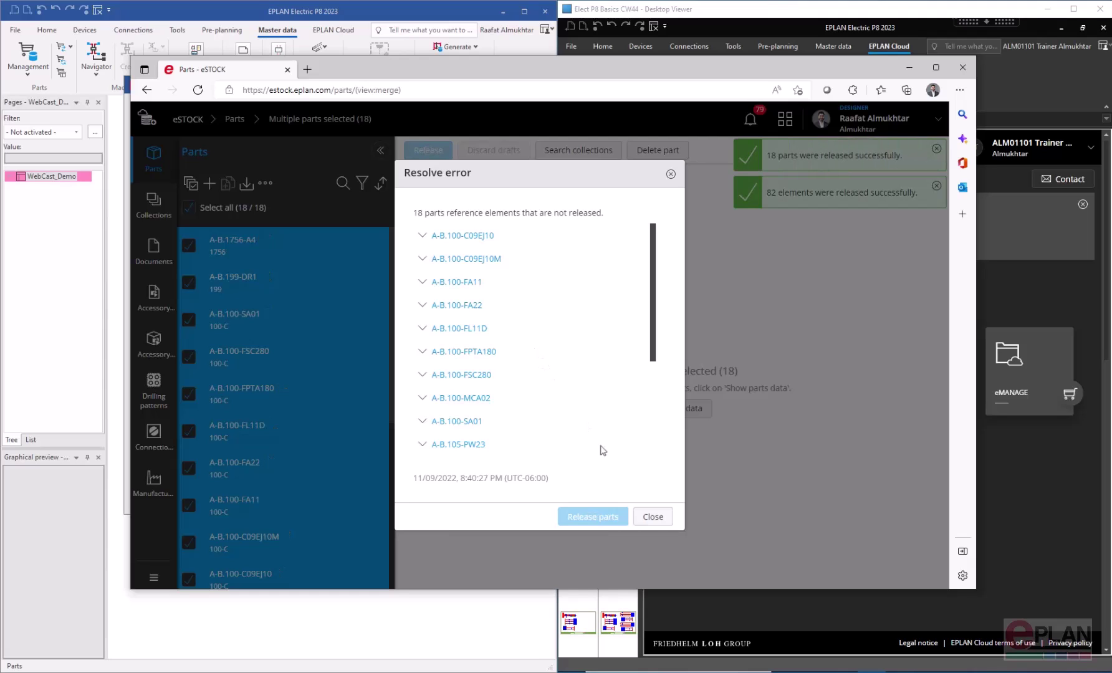
{"action": "left_click", "coordinate": [653, 523]}
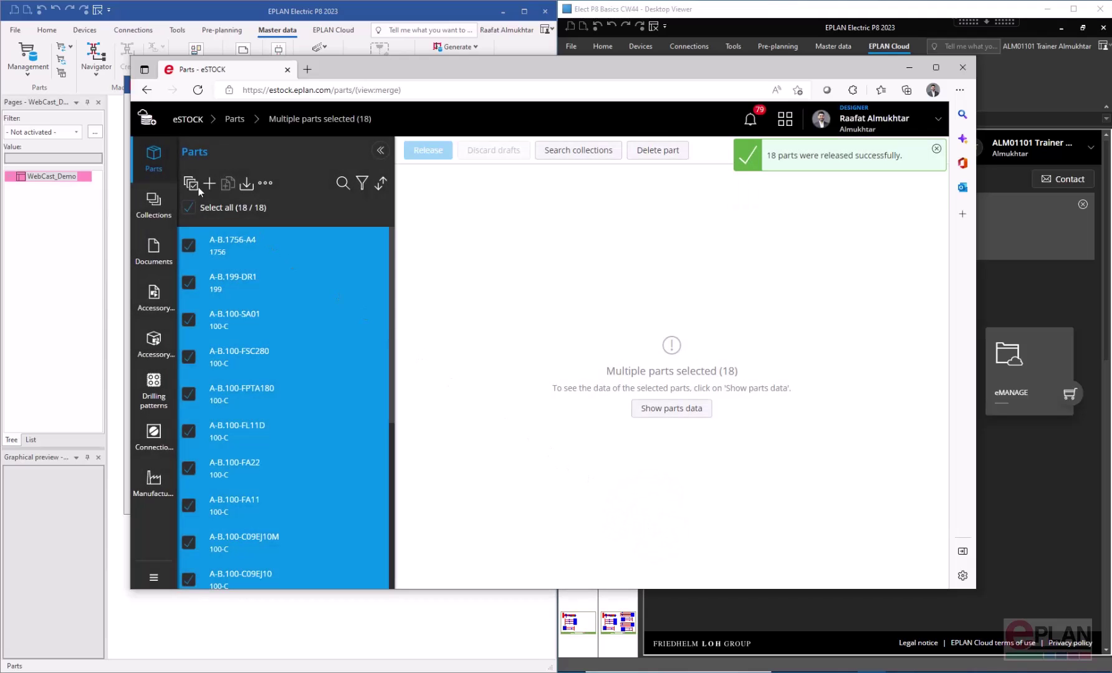
Exit multiple selection, and look at part A-B.1756-A4 and the collections section
{"action": "left_click", "coordinate": [191, 184]}
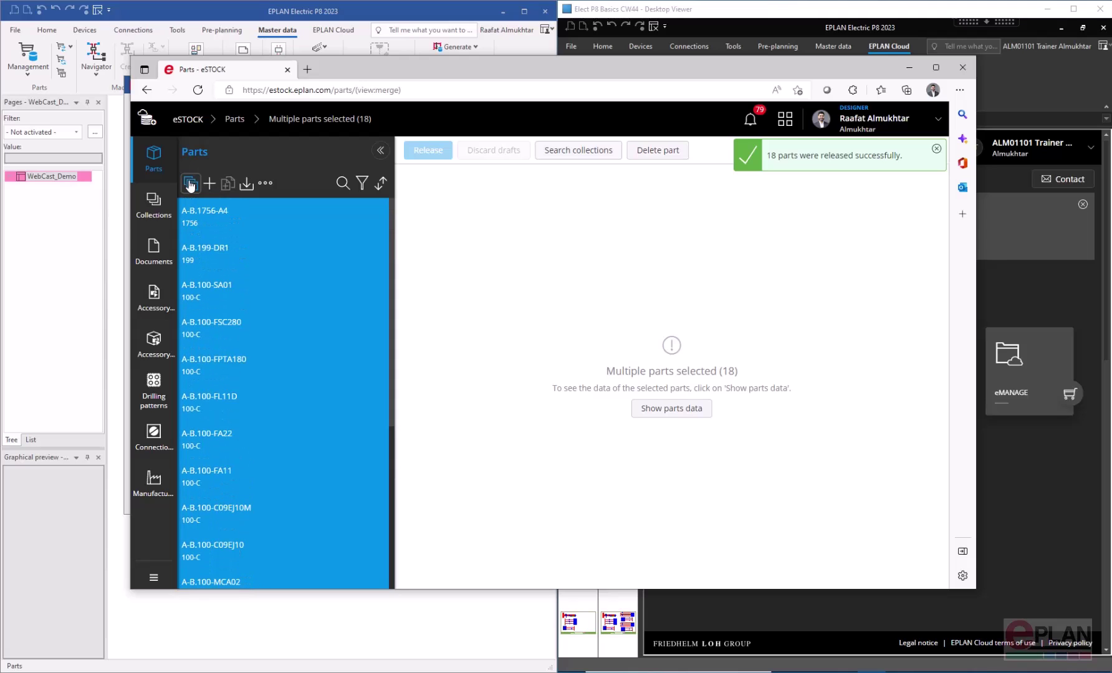
{"action": "left_click", "coordinate": [267, 221]}
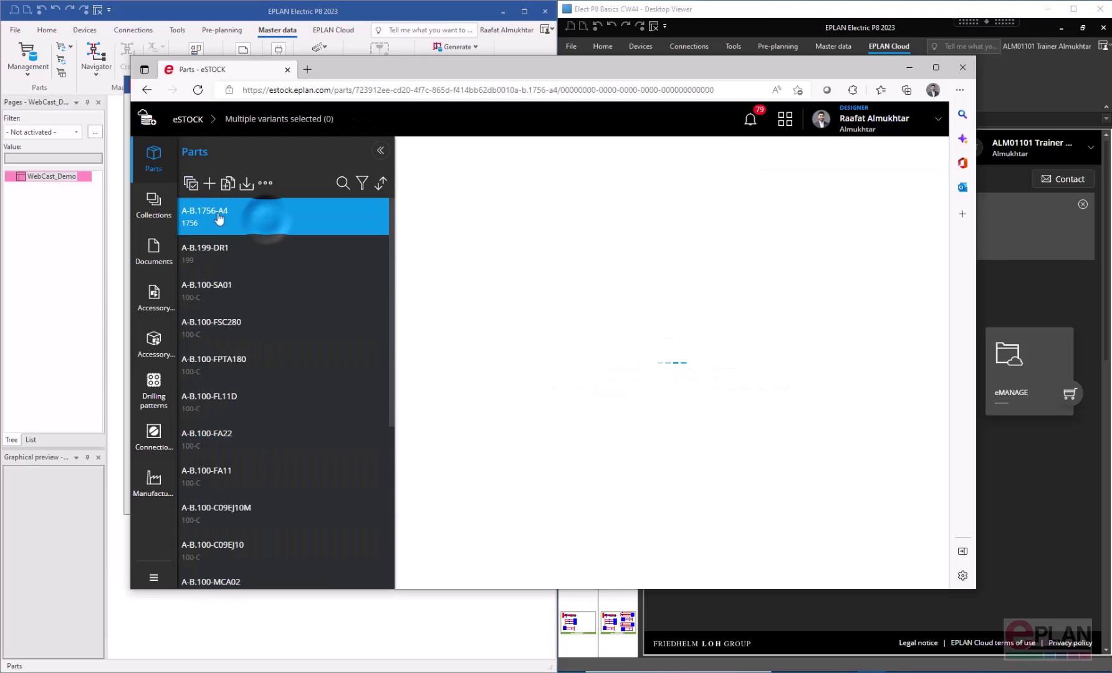
{"action": "left_click", "coordinate": [156, 206]}
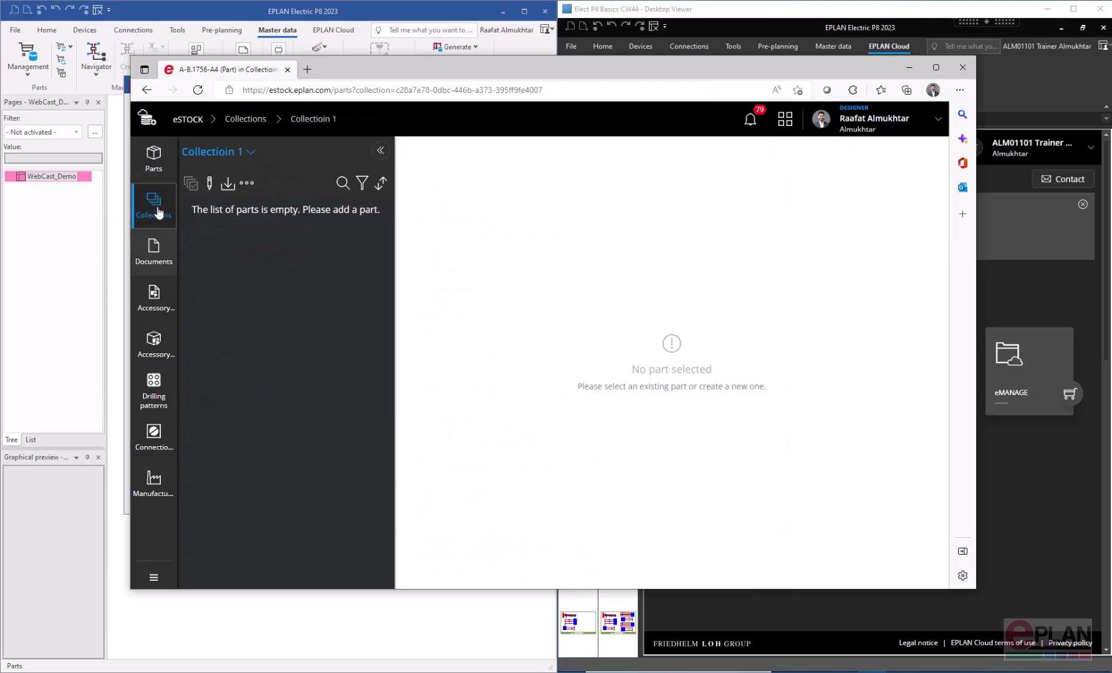
Examine the data, revision and metadata of the English 5SY4116-6 PDF datasheet among the documents
{"action": "left_click", "coordinate": [154, 260]}
{"action": "left_click", "coordinate": [270, 221]}
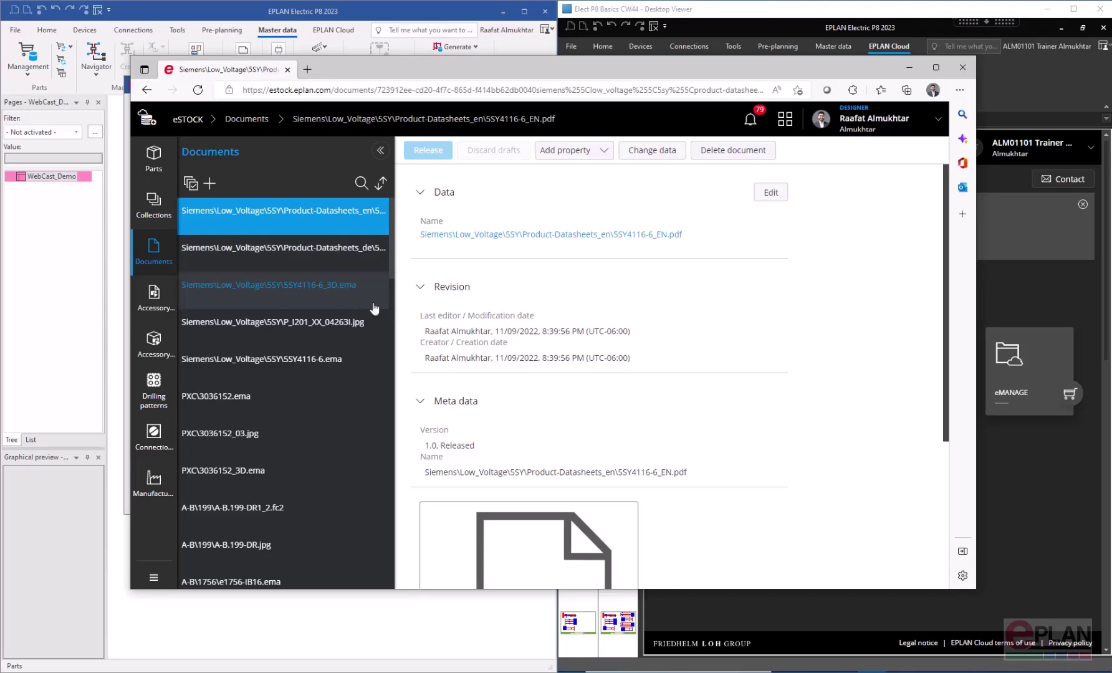
{"action": "scroll", "coordinate": [503, 328], "scroll_direction": "down", "scroll_amount": 3}
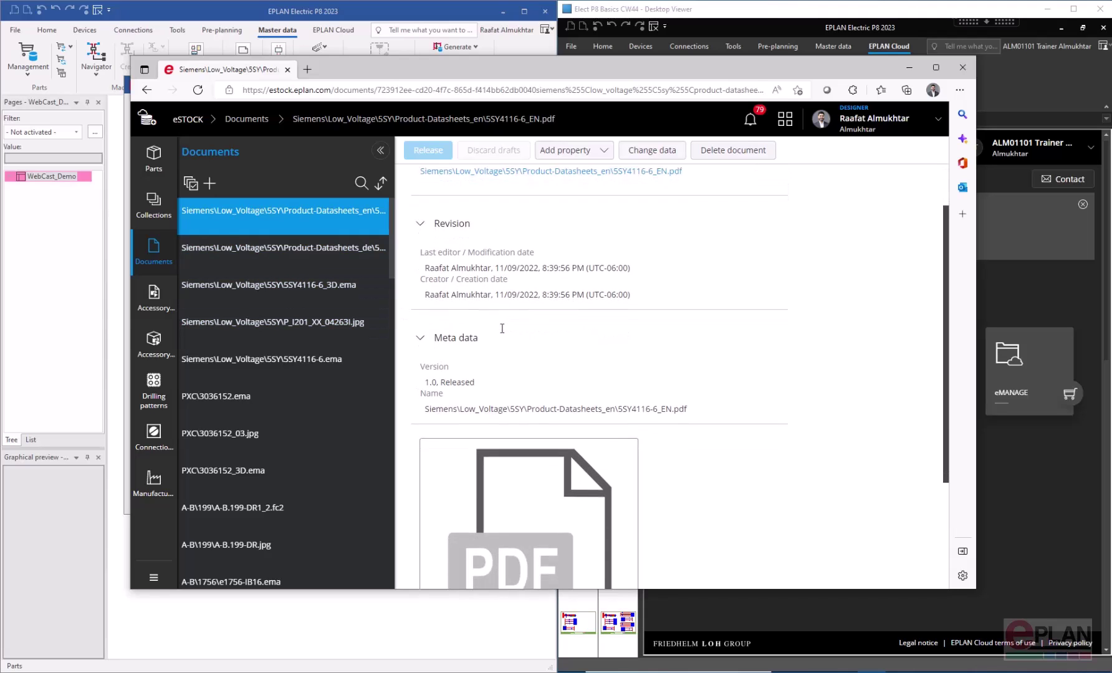
{"action": "scroll", "coordinate": [511, 329], "scroll_direction": "up", "scroll_amount": 3}
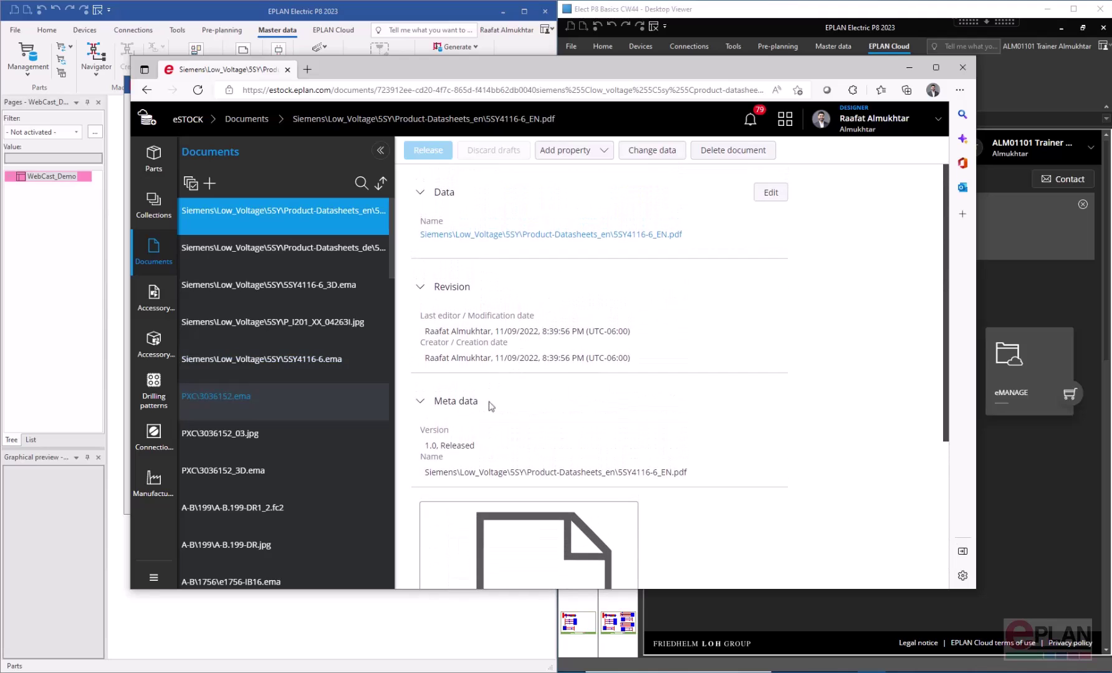
Inspect the 5SY4116-6.ema document's details, editable data fields and addable Description property without saving, and browse the document list
{"action": "left_click", "coordinate": [294, 367]}
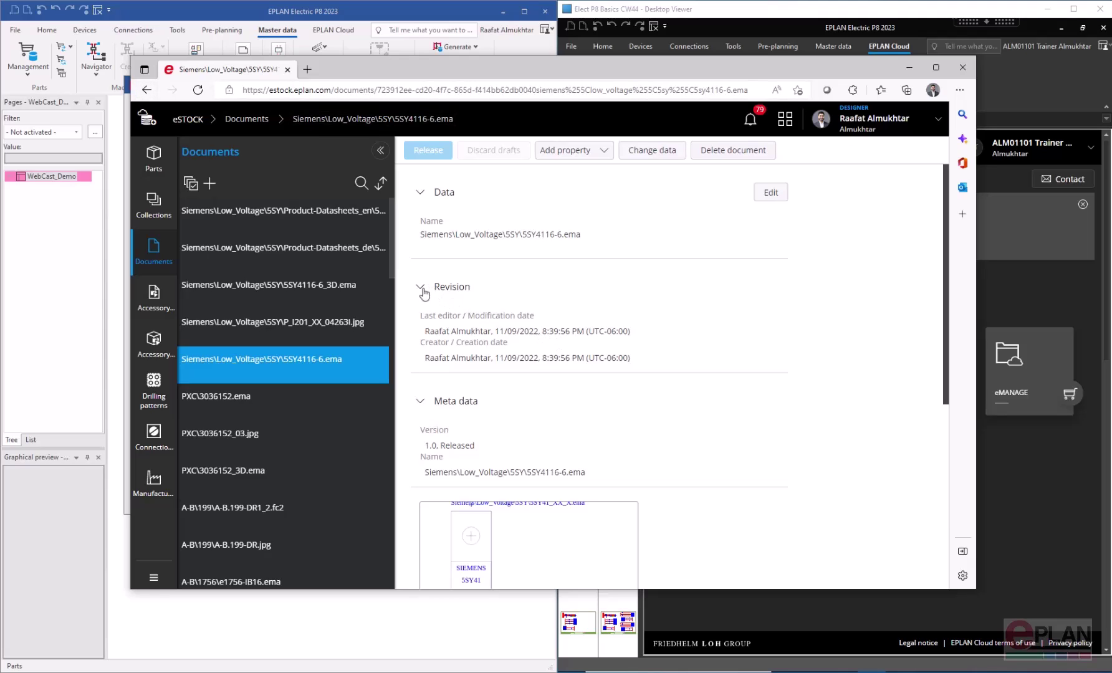
{"action": "left_click", "coordinate": [771, 193]}
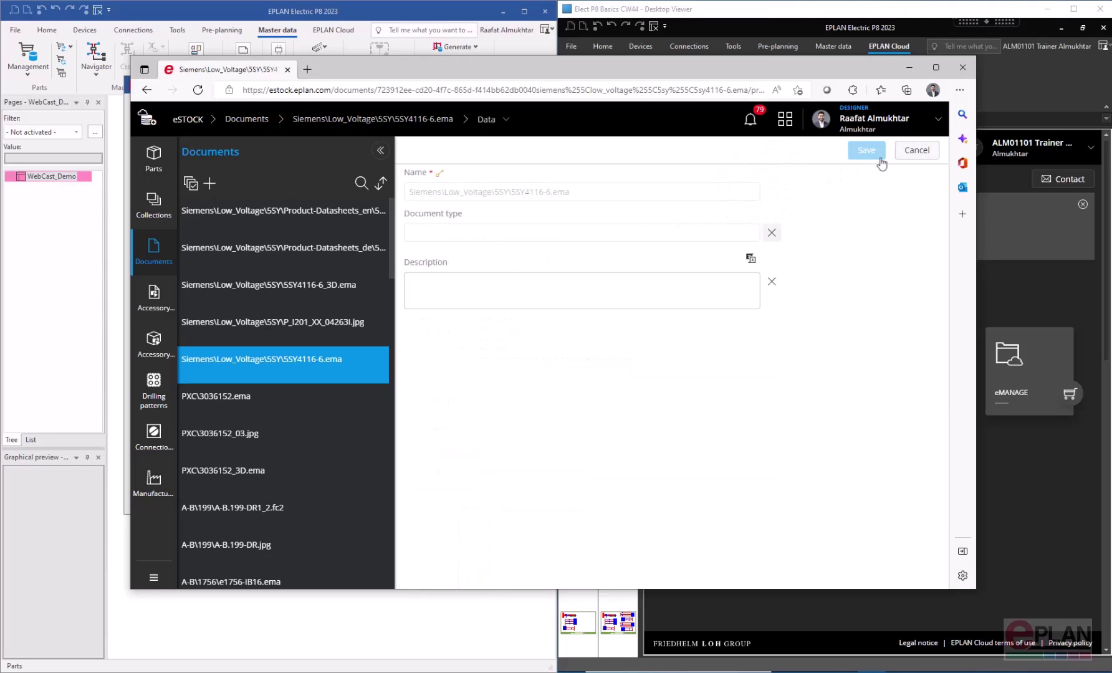
{"action": "left_click", "coordinate": [916, 150]}
{"action": "left_click", "coordinate": [602, 150]}
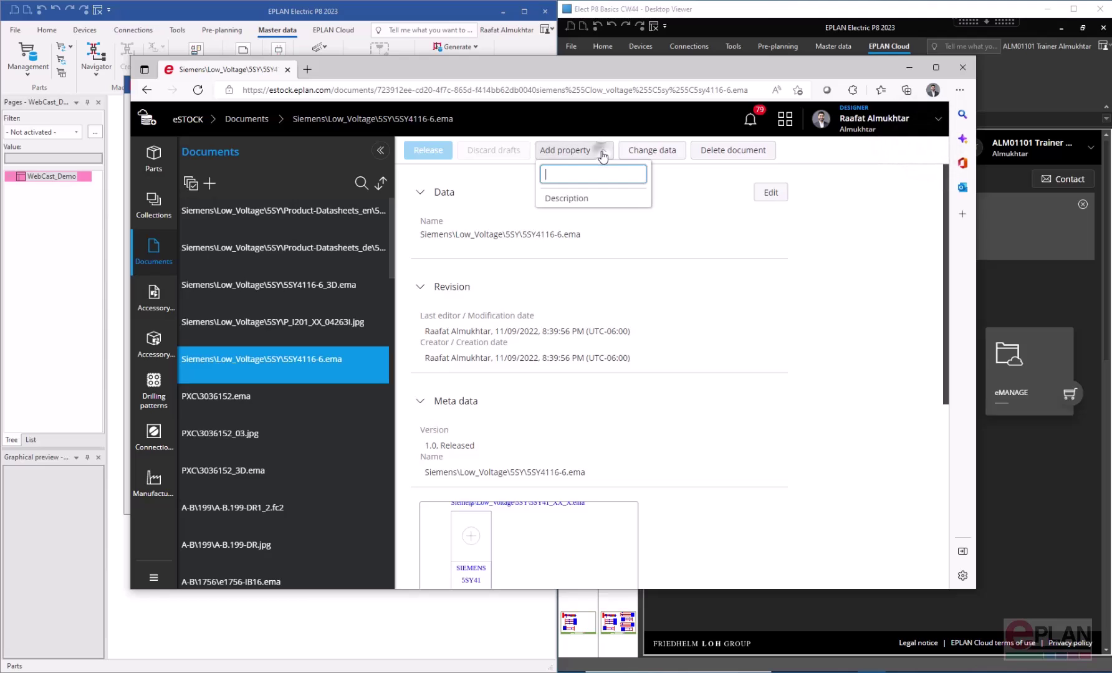
{"action": "left_click", "coordinate": [593, 199]}
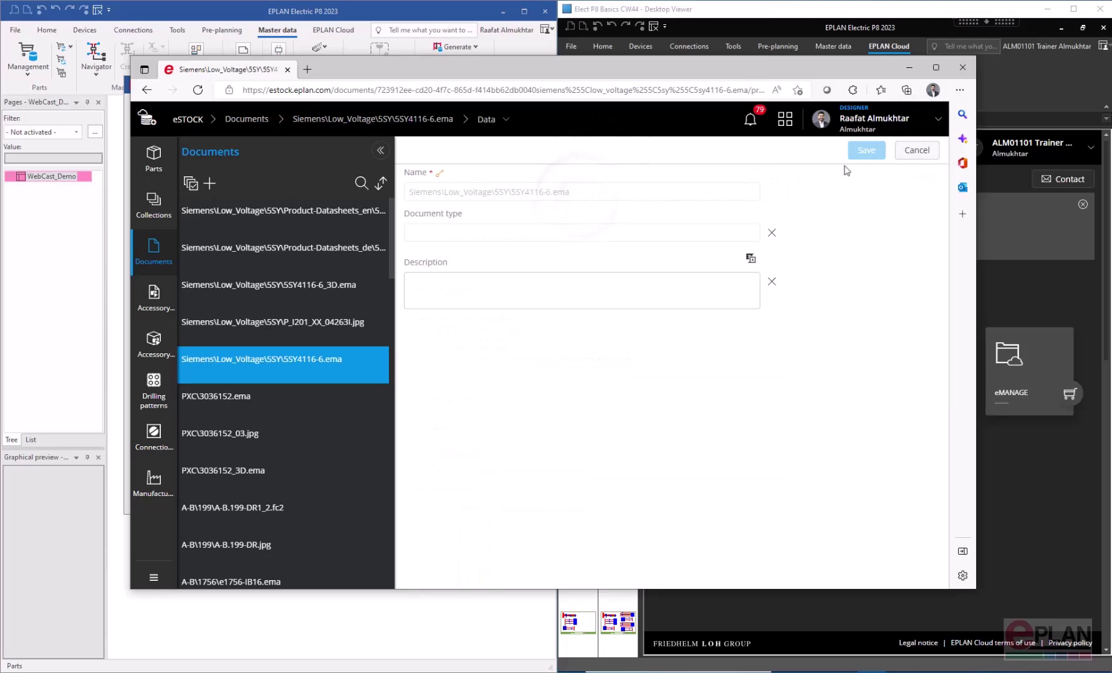
{"action": "left_click", "coordinate": [916, 151]}
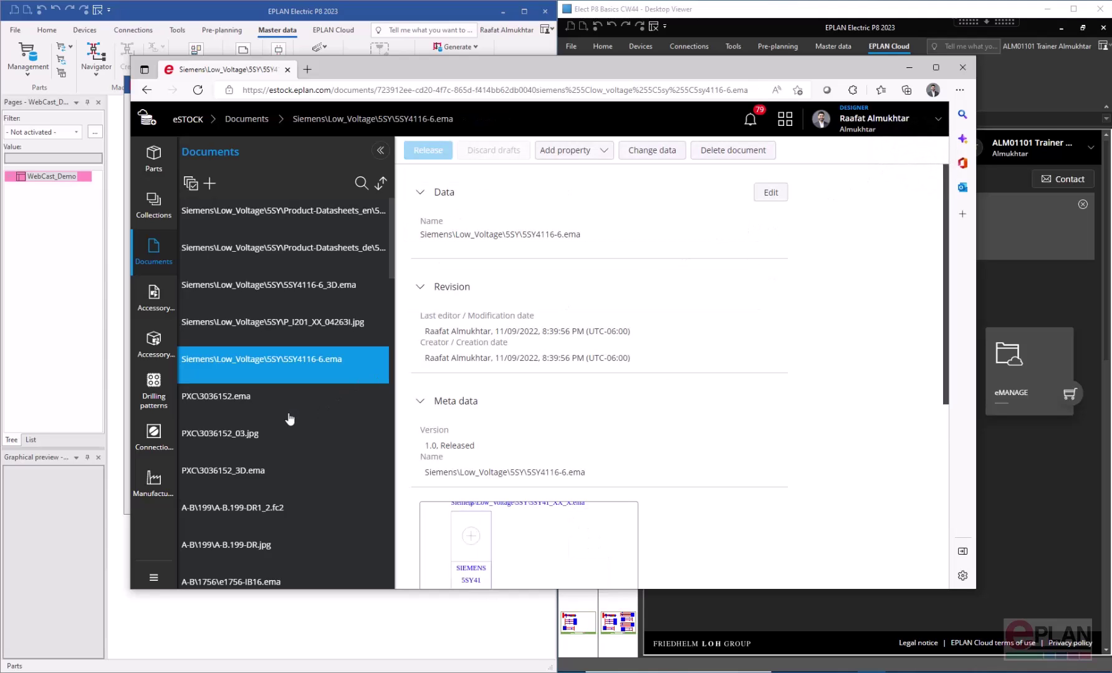
{"action": "scroll", "coordinate": [290, 417], "scroll_direction": "down", "scroll_amount": 4}
{"action": "scroll", "coordinate": [288, 419], "scroll_direction": "up", "scroll_amount": 4}
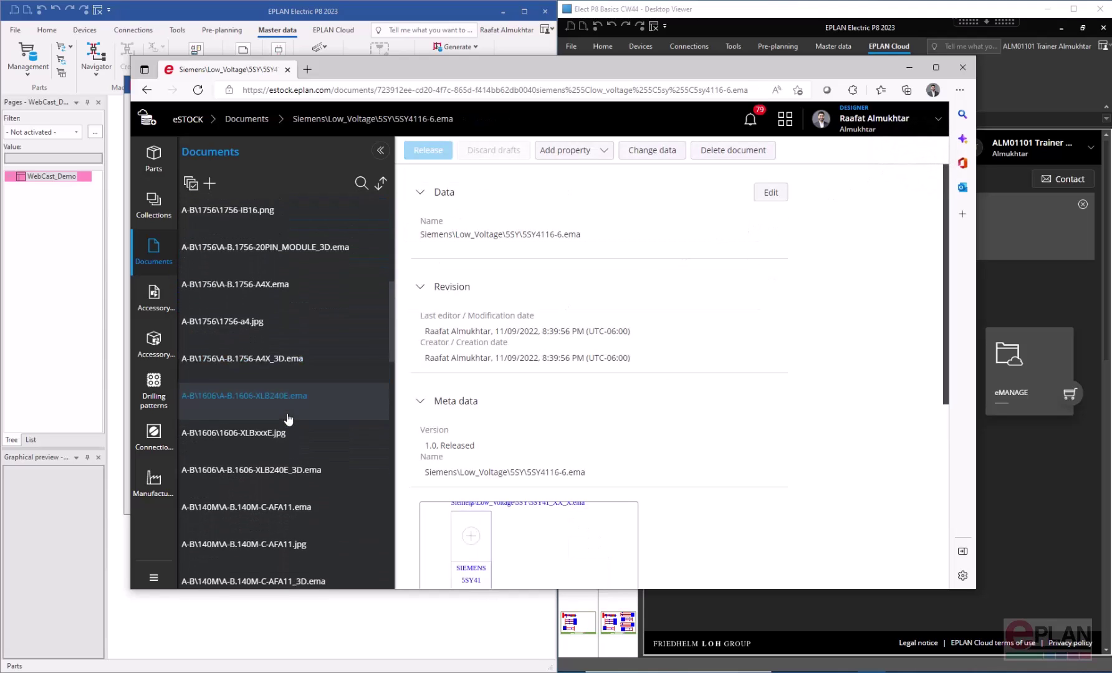
Review part A-B.100-C09EJ10M in the parts list, from its general and mounting data down to its preview images
{"action": "left_click", "coordinate": [154, 160]}
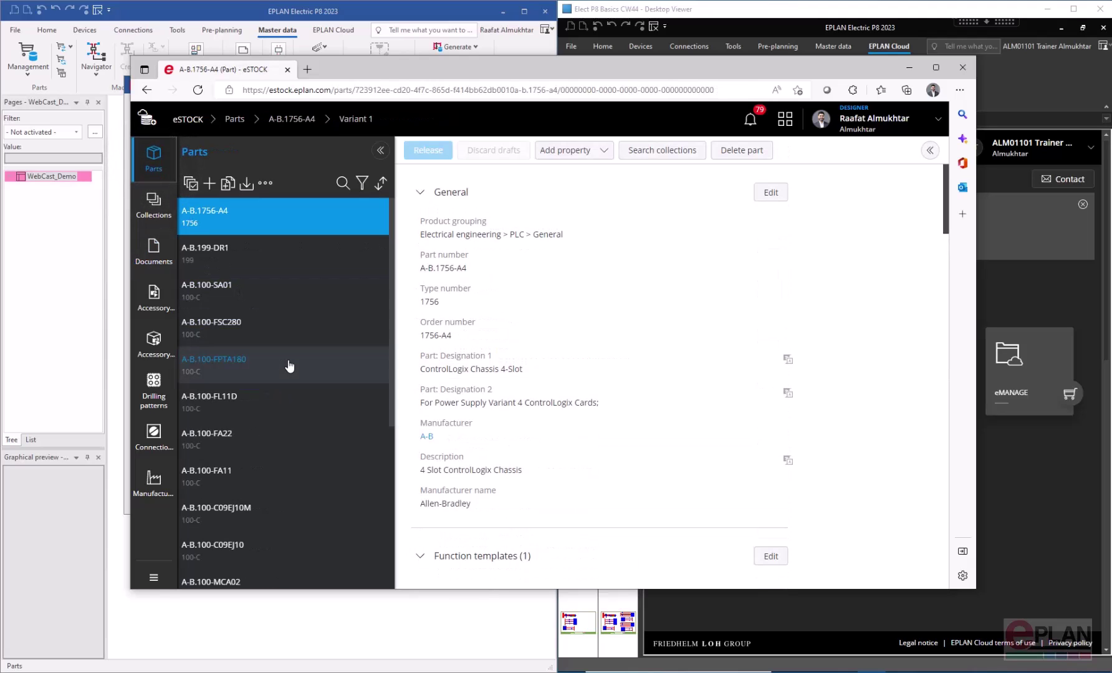
{"action": "scroll", "coordinate": [289, 366], "scroll_direction": "down", "scroll_amount": 1}
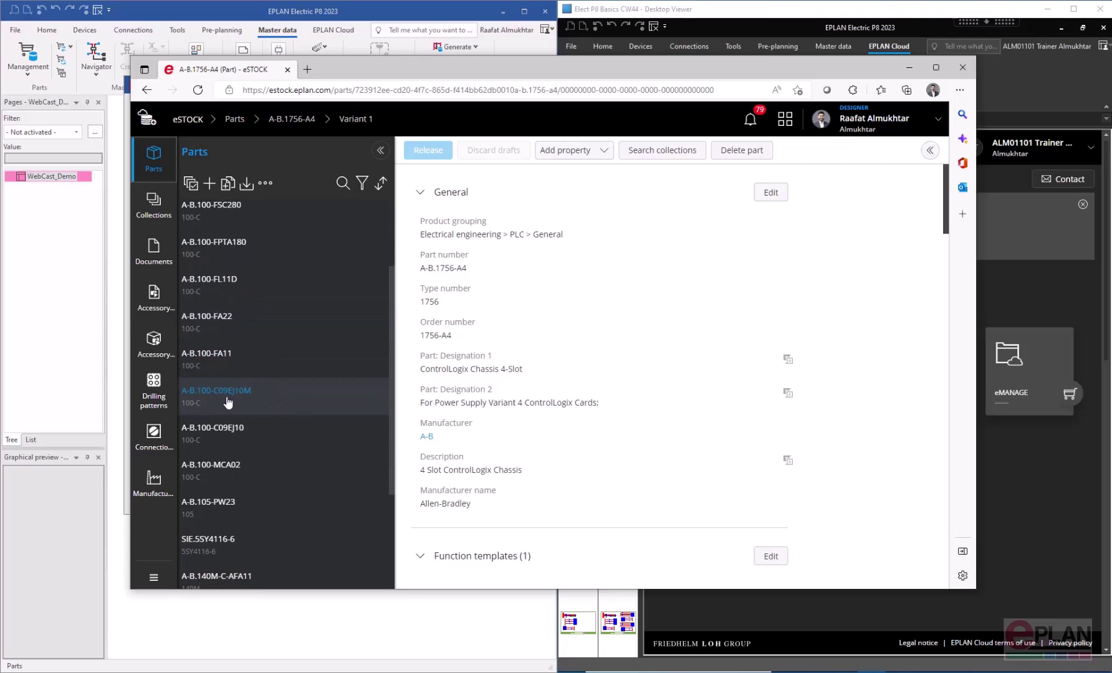
{"action": "left_click", "coordinate": [226, 399]}
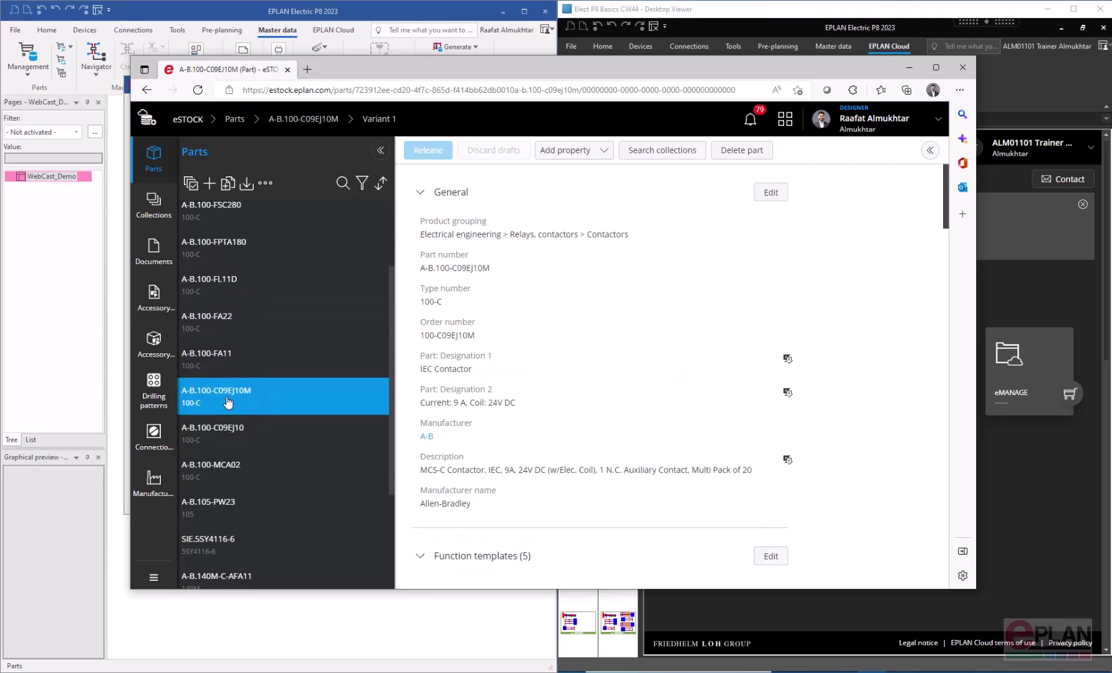
{"action": "scroll", "coordinate": [653, 434], "scroll_direction": "down", "scroll_amount": 20}
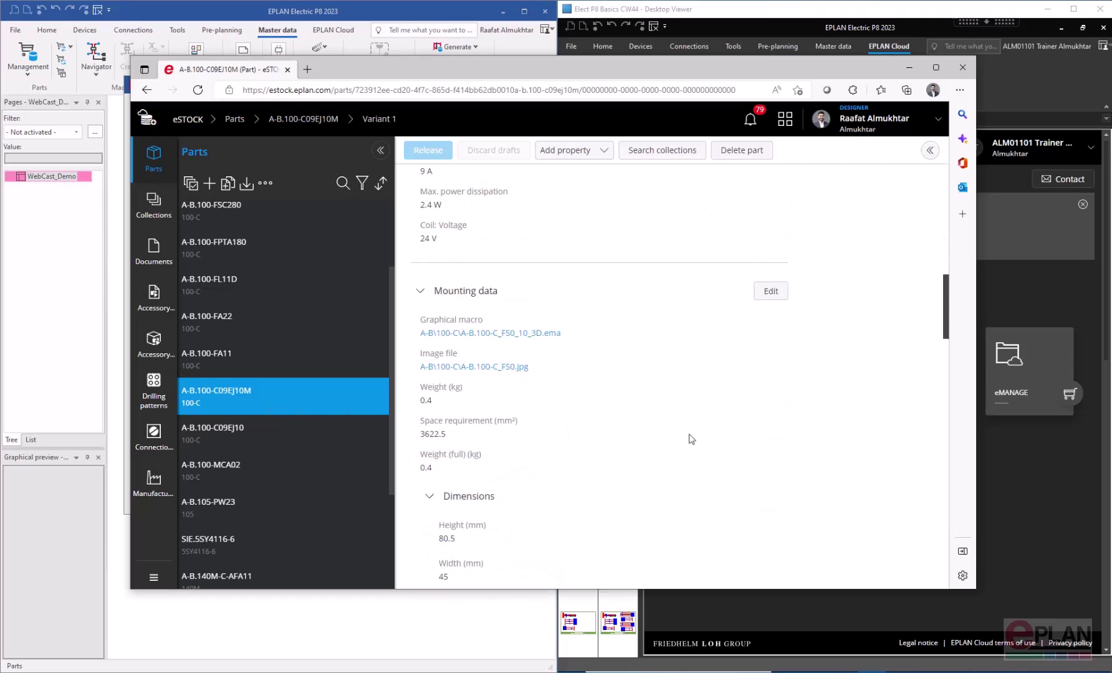
{"action": "scroll", "coordinate": [908, 457], "scroll_direction": "down", "scroll_amount": 10}
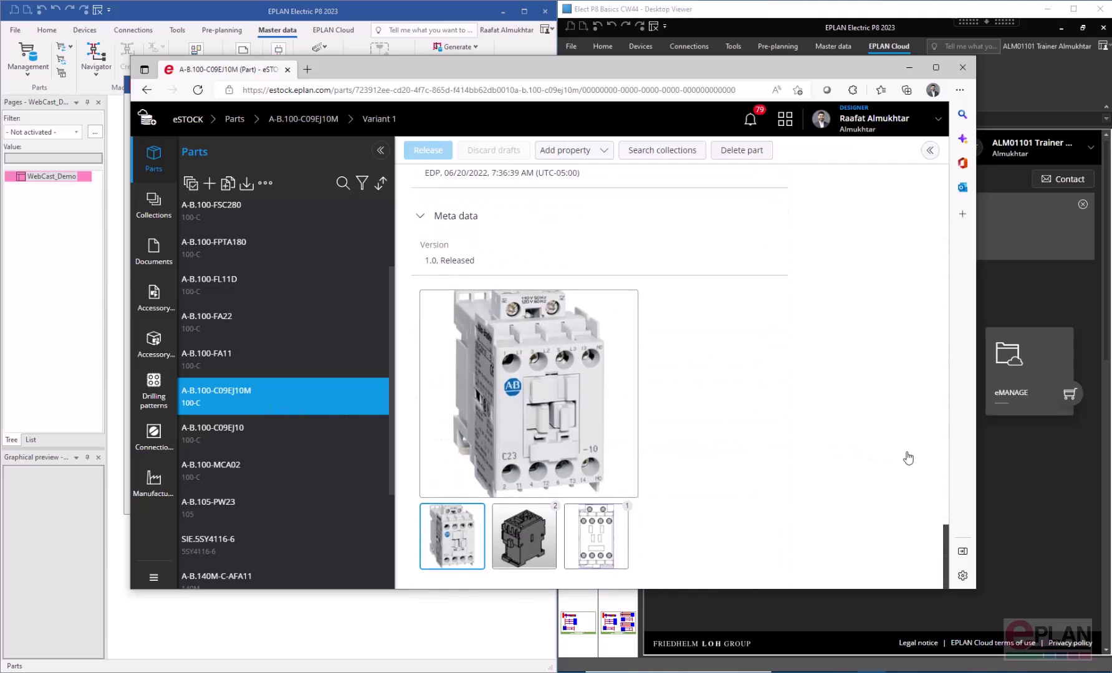
Examine part A-B.100-C09EJ10's preview image, linked documents, dimensions and mounting data
{"action": "left_click", "coordinate": [240, 433]}
{"action": "scroll", "coordinate": [611, 466], "scroll_direction": "down", "scroll_amount": 20}
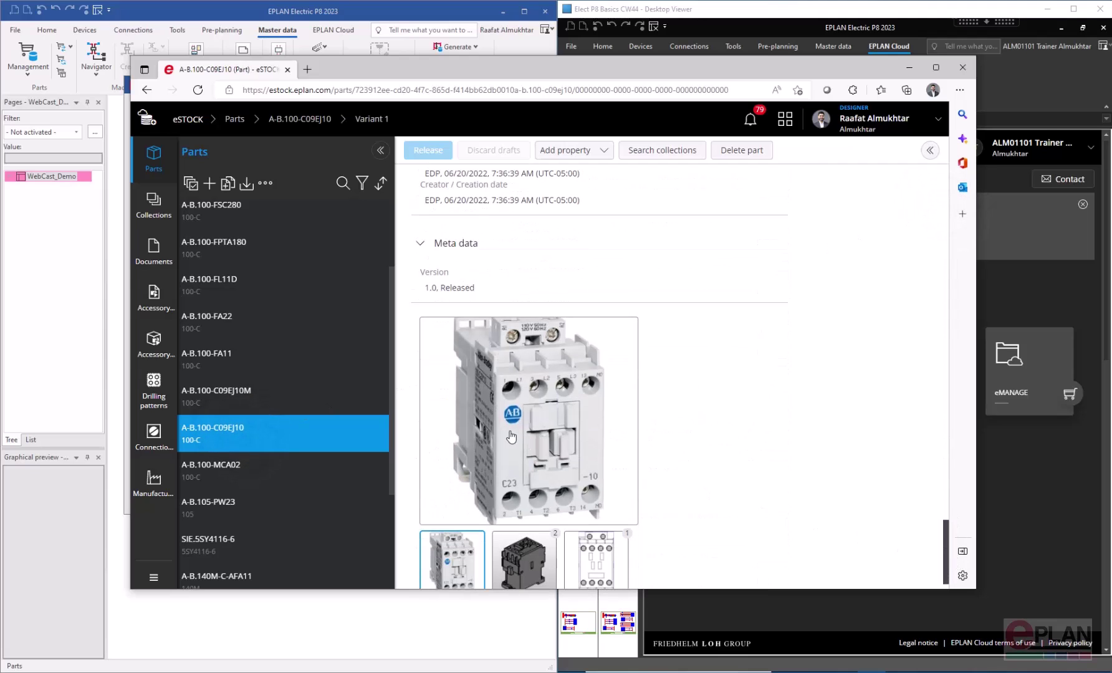
{"action": "scroll", "coordinate": [511, 436], "scroll_direction": "down", "scroll_amount": 2}
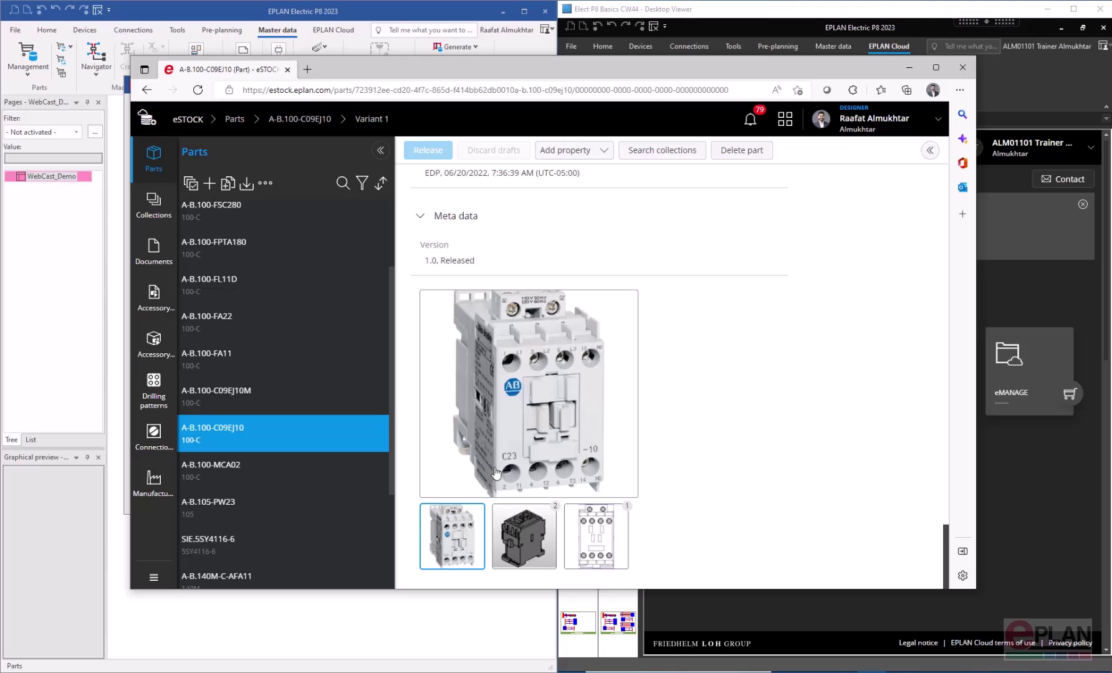
{"action": "scroll", "coordinate": [533, 437], "scroll_direction": "up", "scroll_amount": 10}
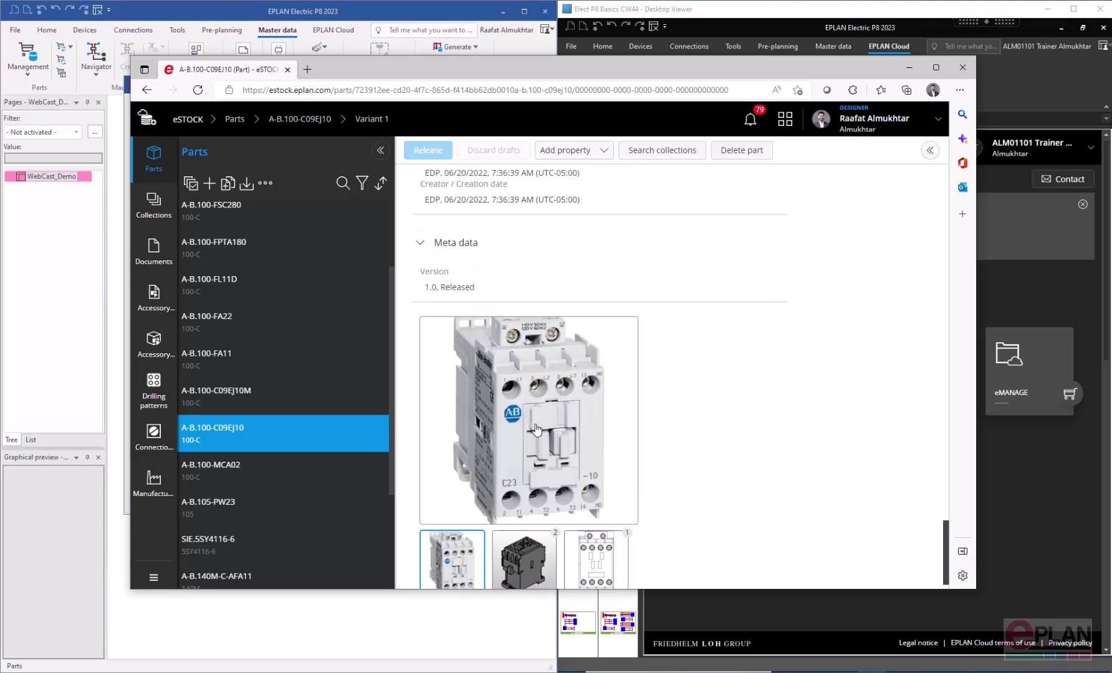
{"action": "scroll", "coordinate": [526, 455], "scroll_direction": "up", "scroll_amount": 12}
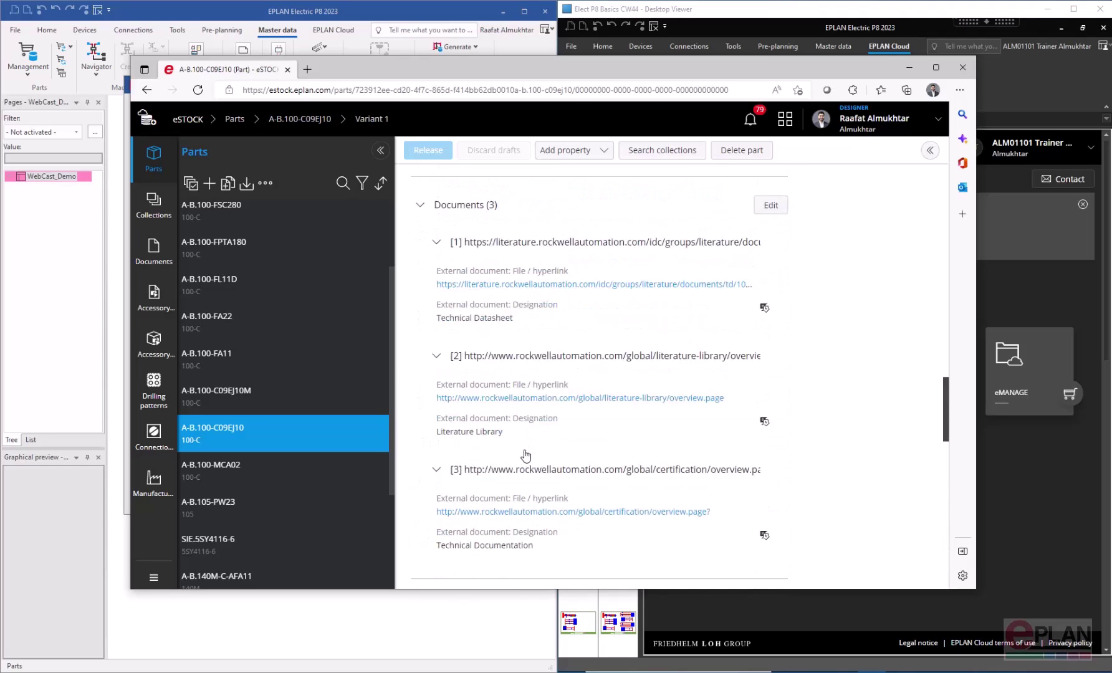
{"action": "scroll", "coordinate": [524, 412], "scroll_direction": "up", "scroll_amount": 8}
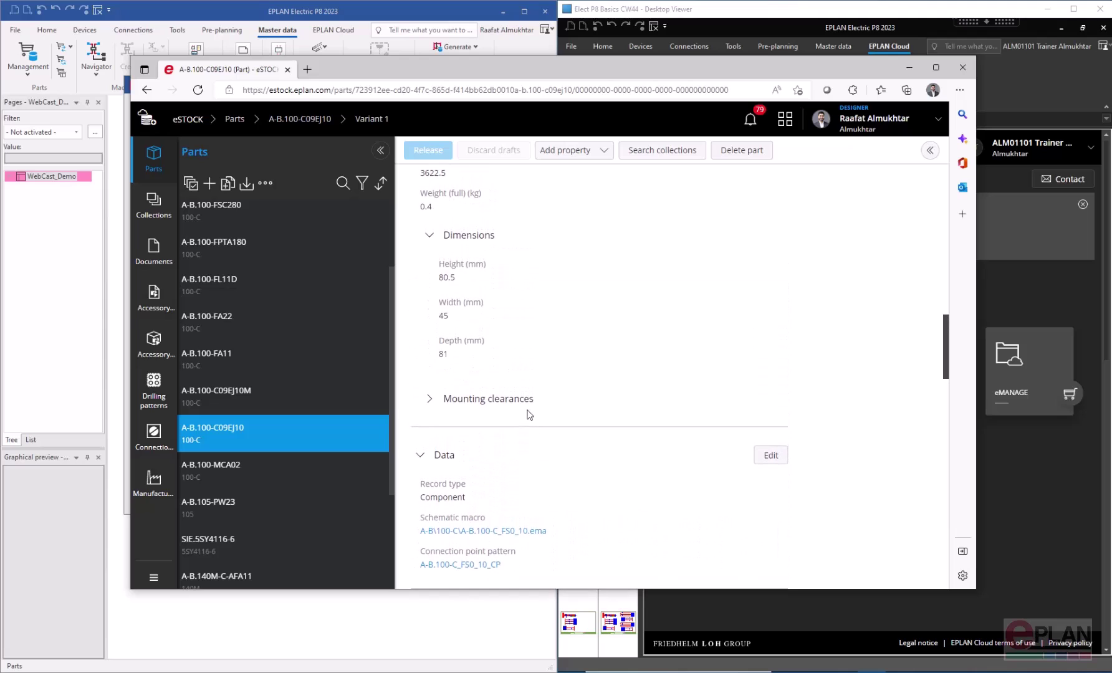
{"action": "scroll", "coordinate": [529, 414], "scroll_direction": "down", "scroll_amount": 1}
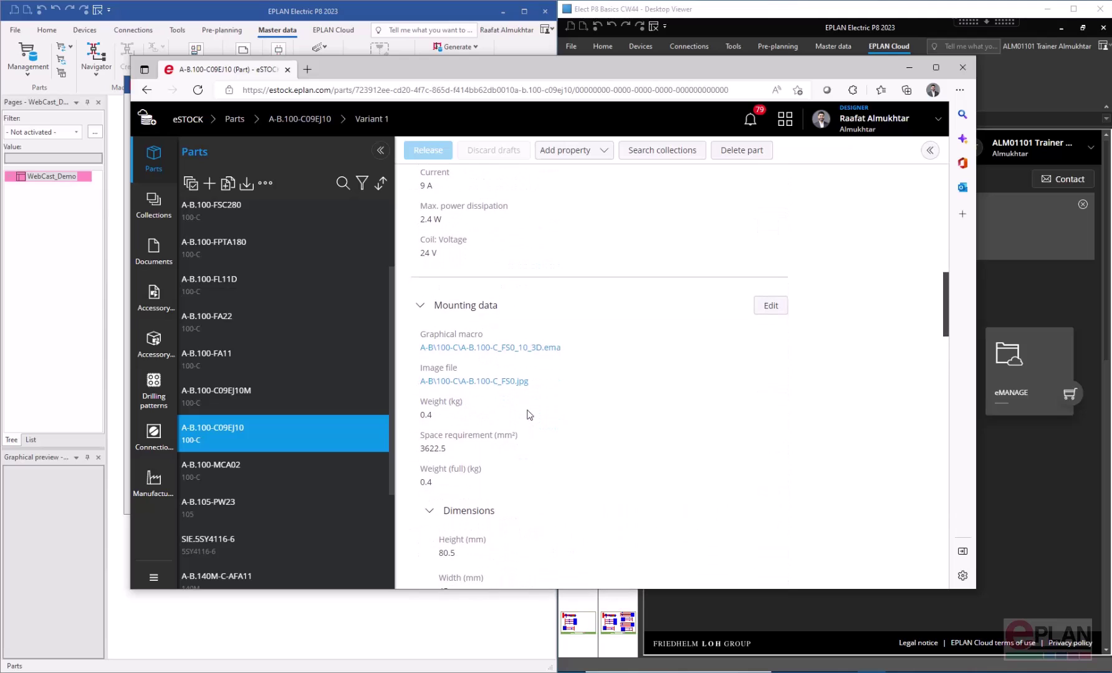
Open the part's linked image document A-B.100-C_FS0.jpg and replace its file with A-B.100-C Aux Contact Block.jpg
{"action": "left_click", "coordinate": [465, 381]}
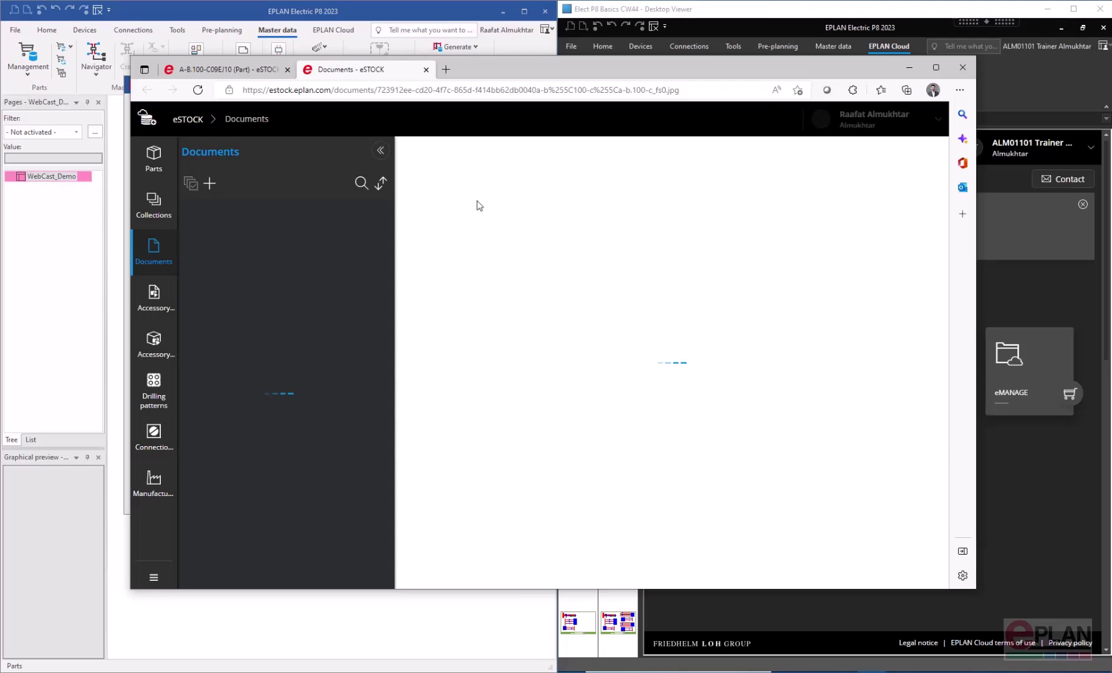
{"action": "scroll", "coordinate": [604, 301], "scroll_direction": "down", "scroll_amount": 3}
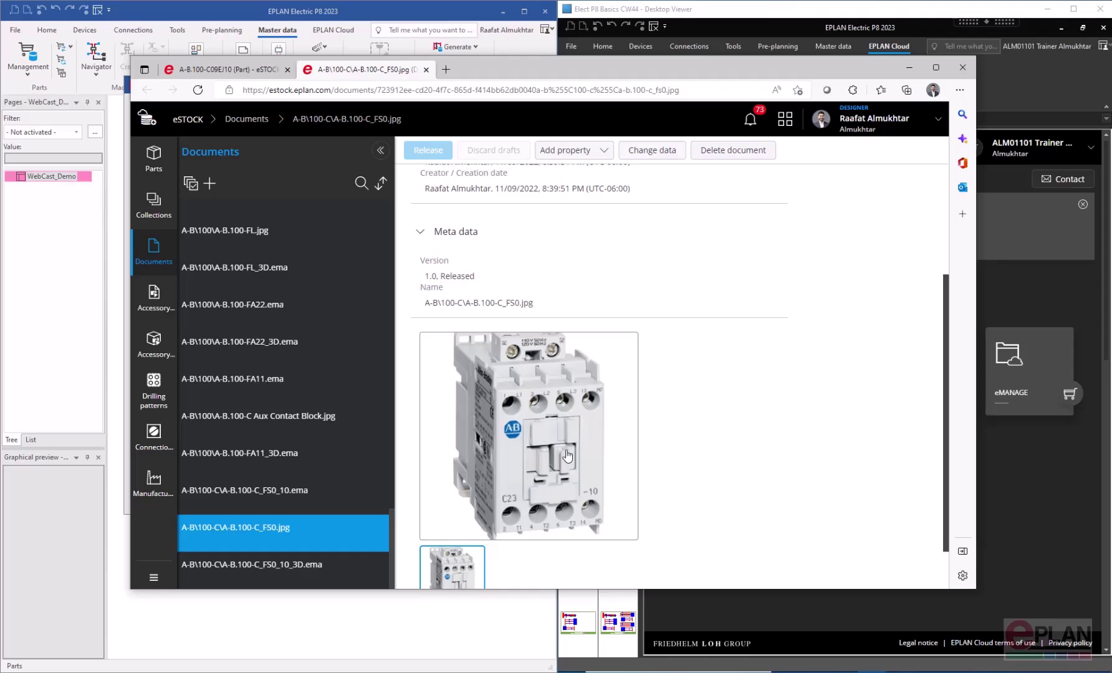
{"action": "left_click", "coordinate": [651, 155]}
{"action": "left_click", "coordinate": [673, 351]}
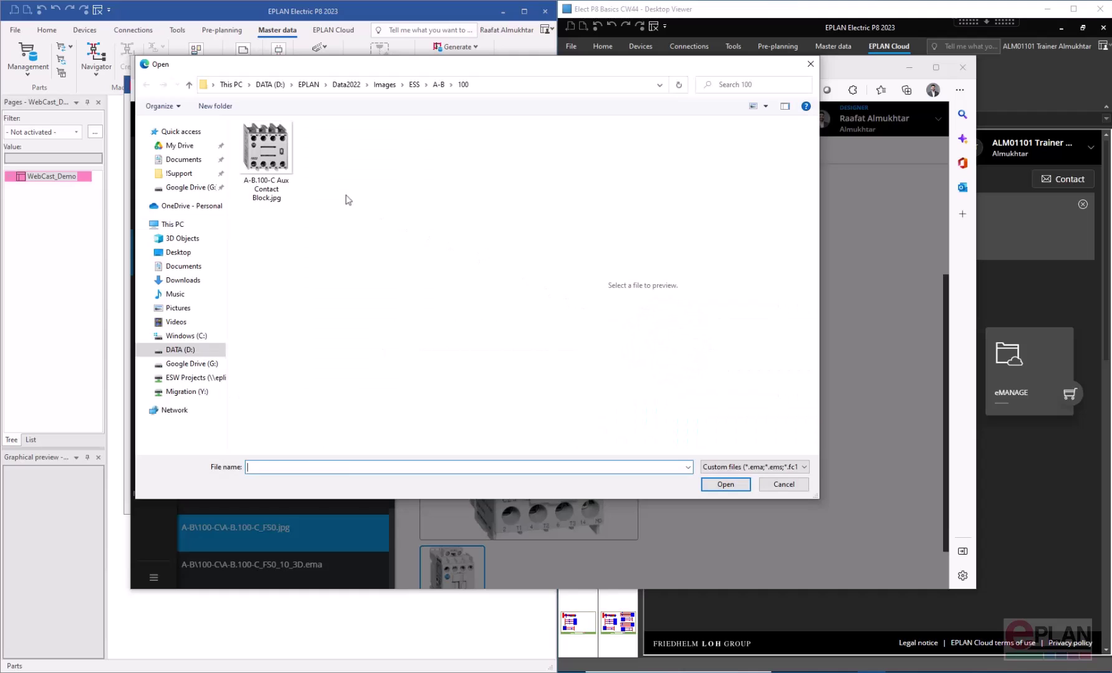
{"action": "left_click", "coordinate": [277, 165]}
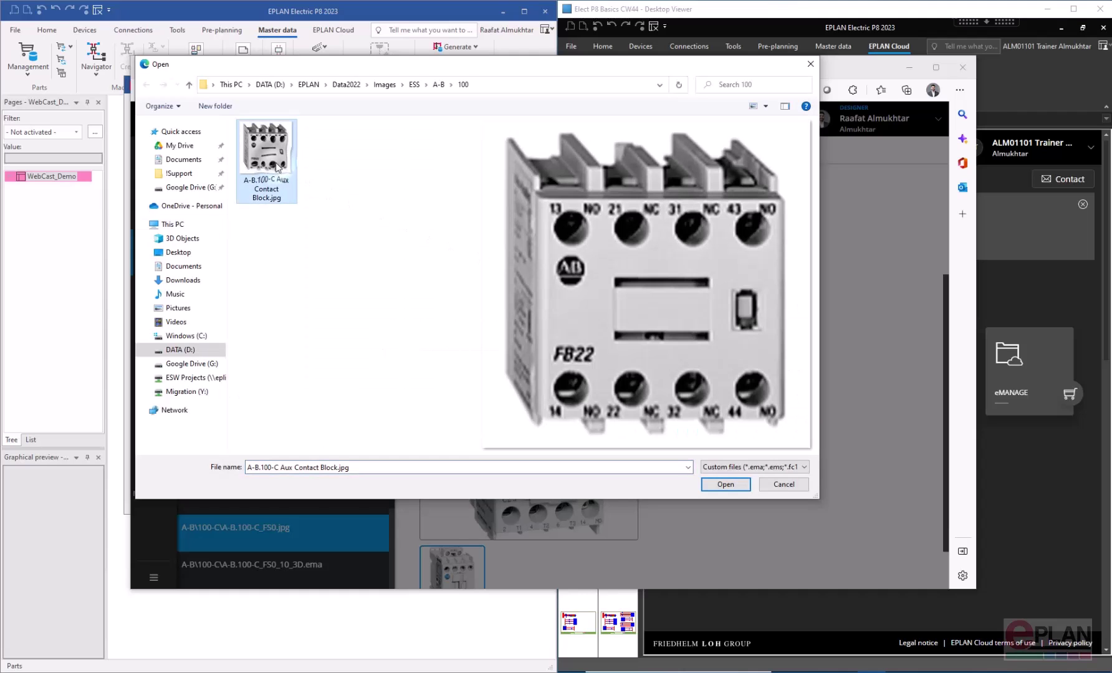
{"action": "left_click", "coordinate": [725, 485]}
{"action": "left_click", "coordinate": [648, 402]}
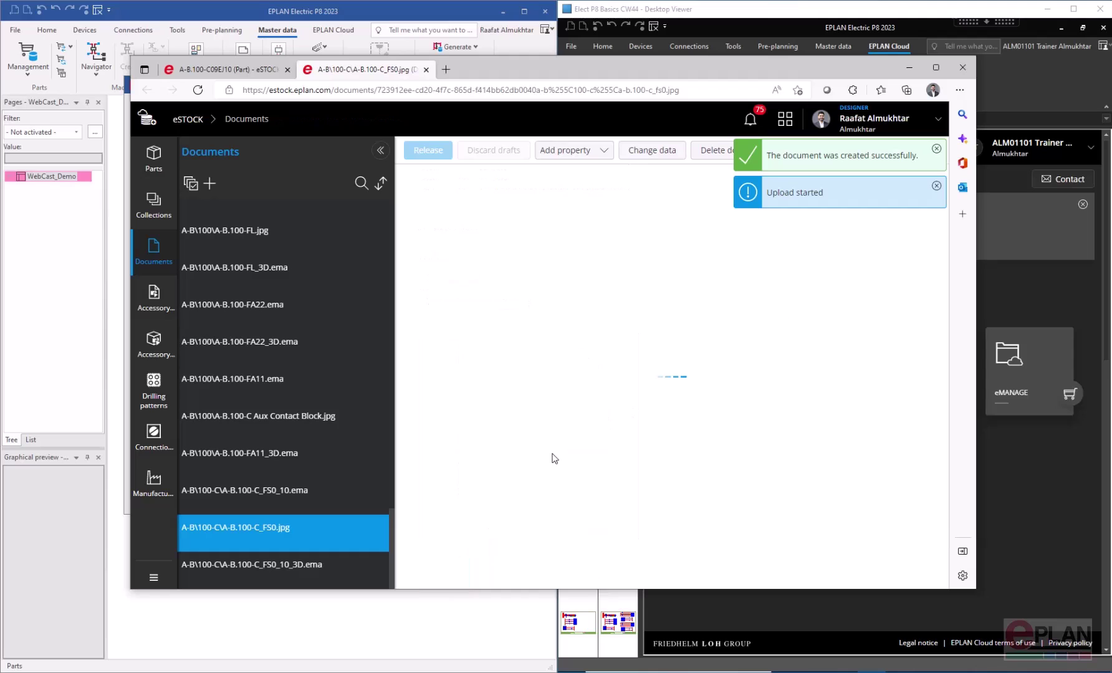
Release the changed A-B.100-C_FS0.jpg document and check its preview image
{"action": "scroll", "coordinate": [564, 474], "scroll_direction": "down", "scroll_amount": 3}
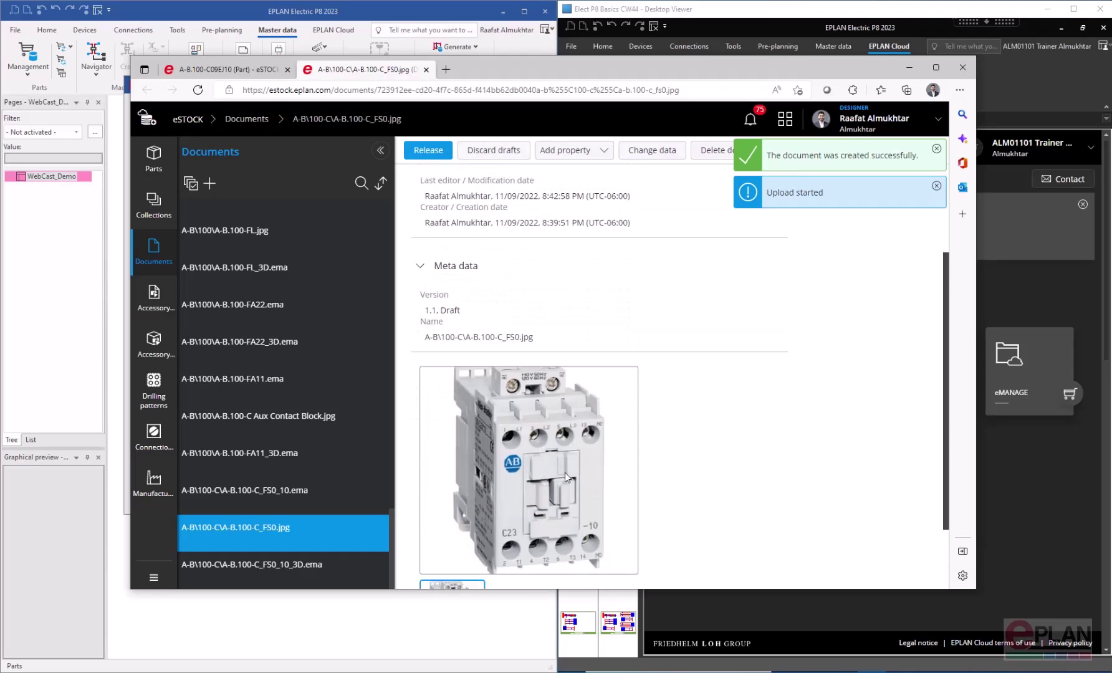
{"action": "scroll", "coordinate": [565, 473], "scroll_direction": "up", "scroll_amount": 3}
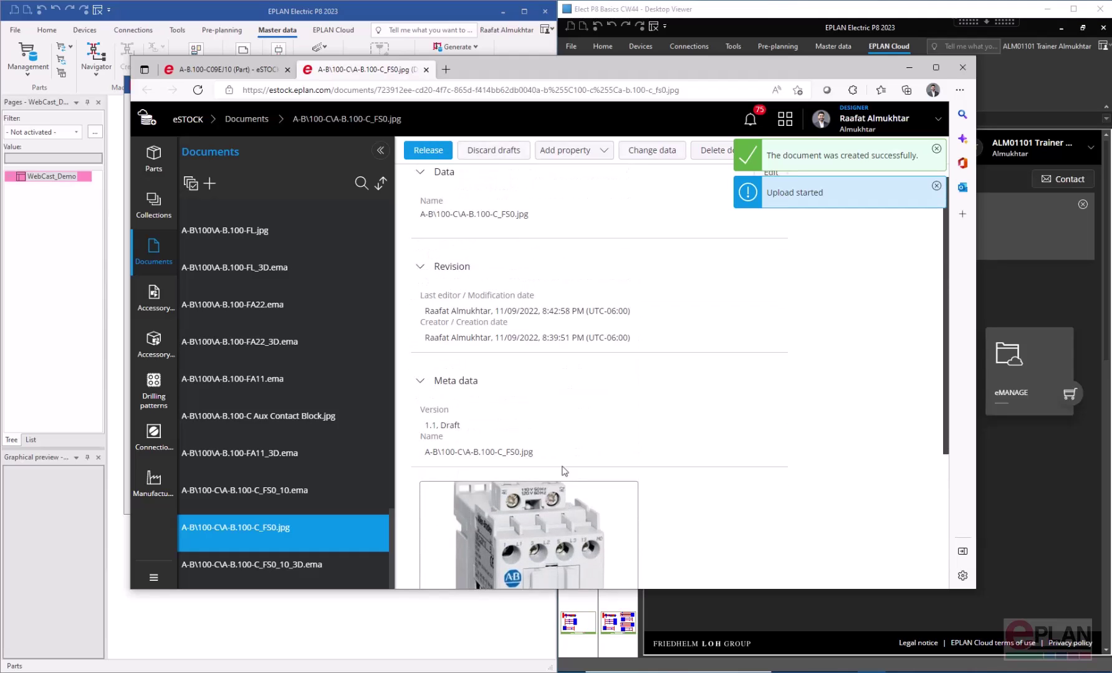
{"action": "left_click", "coordinate": [426, 152]}
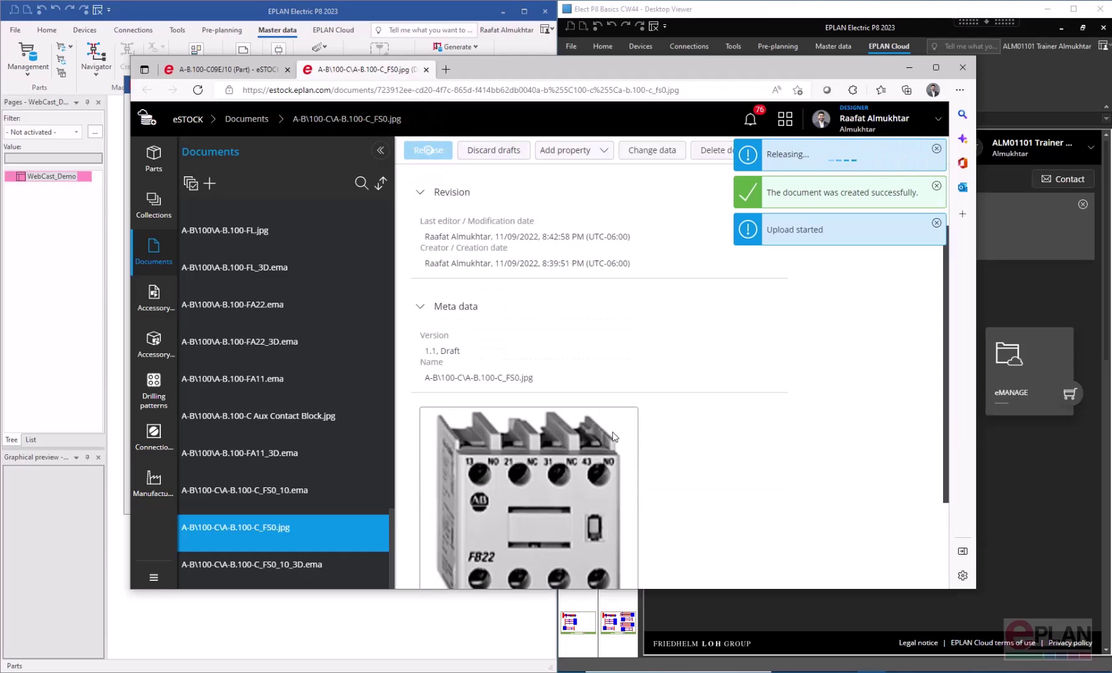
{"action": "scroll", "coordinate": [531, 499], "scroll_direction": "down", "scroll_amount": 3}
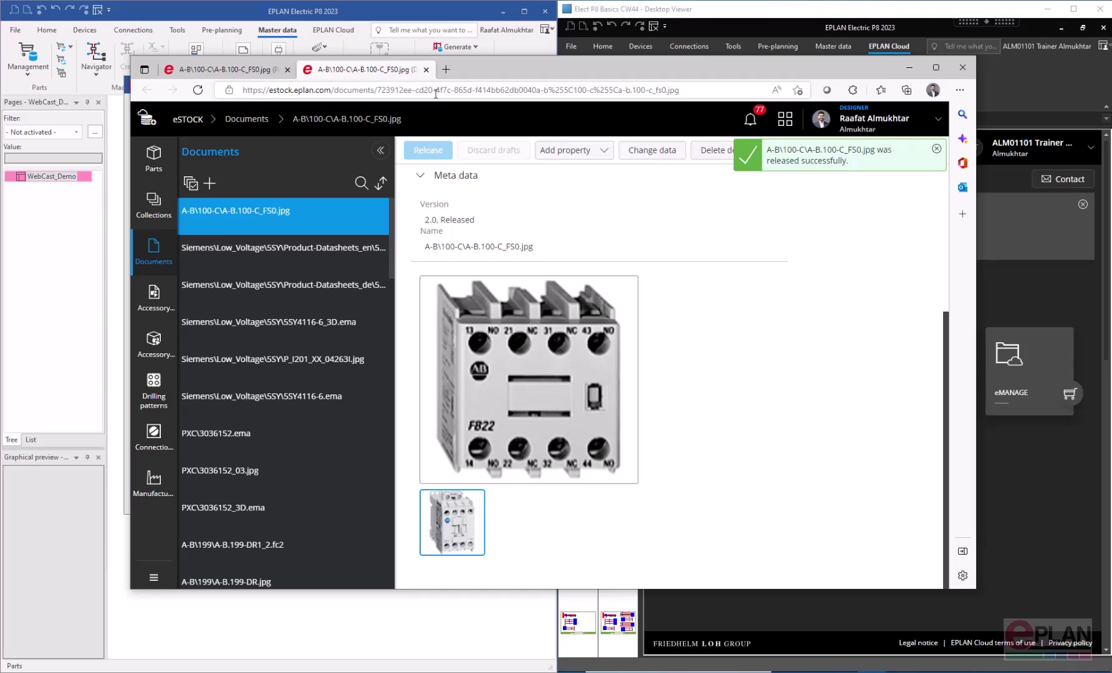
Close the image document and inspect part A-B.100-C09EJ10M's preview image, version and revision data
{"action": "left_click", "coordinate": [427, 70]}
{"action": "scroll", "coordinate": [424, 250], "scroll_direction": "down", "scroll_amount": 3}
{"action": "left_click", "coordinate": [244, 390]}
{"action": "scroll", "coordinate": [567, 427], "scroll_direction": "down", "scroll_amount": 15}
{"action": "scroll", "coordinate": [567, 428], "scroll_direction": "down", "scroll_amount": 10}
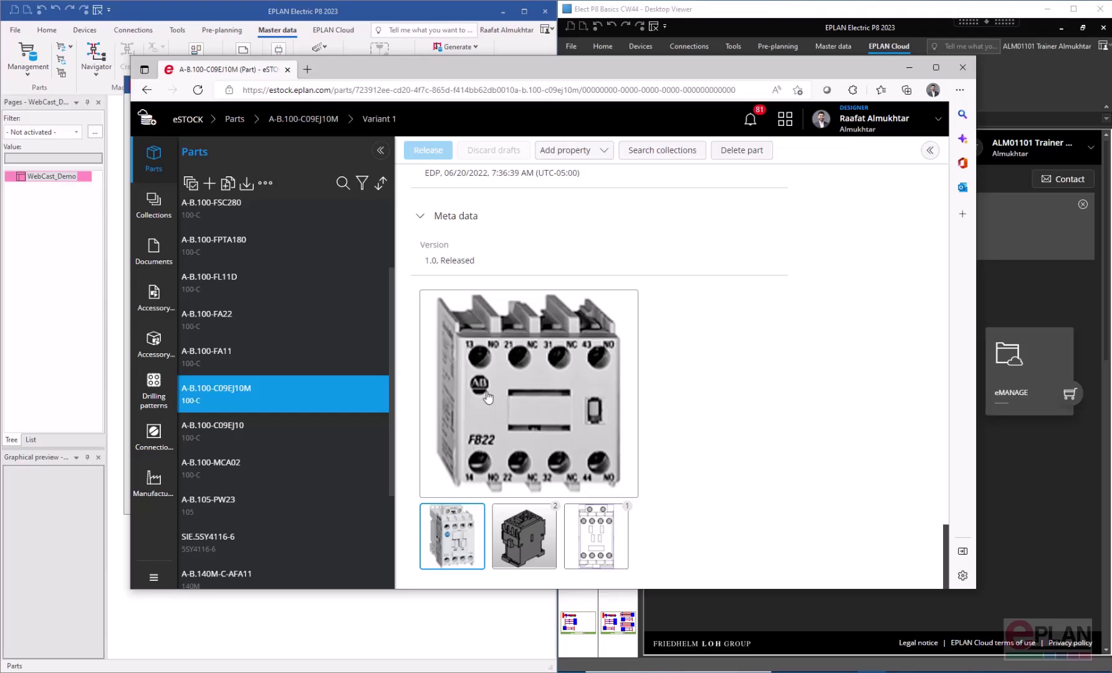
{"action": "scroll", "coordinate": [502, 338], "scroll_direction": "up", "scroll_amount": 2}
{"action": "scroll", "coordinate": [514, 352], "scroll_direction": "up", "scroll_amount": 2}
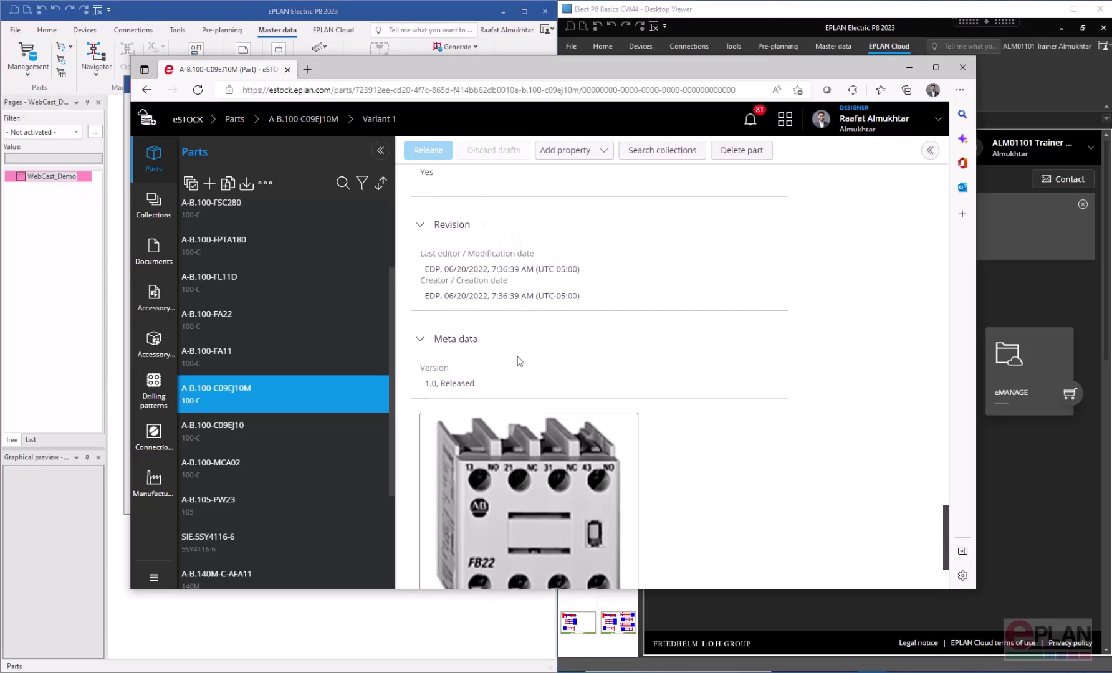
{"action": "scroll", "coordinate": [683, 435], "scroll_direction": "down", "scroll_amount": 4}
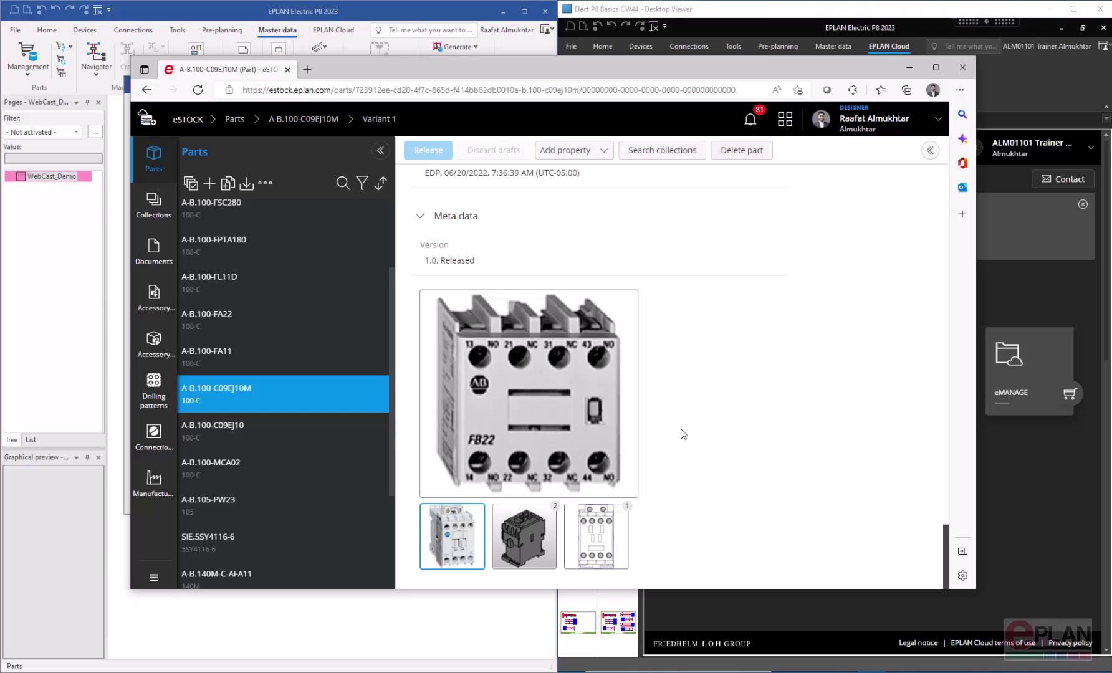
{"action": "scroll", "coordinate": [682, 434], "scroll_direction": "up", "scroll_amount": 5}
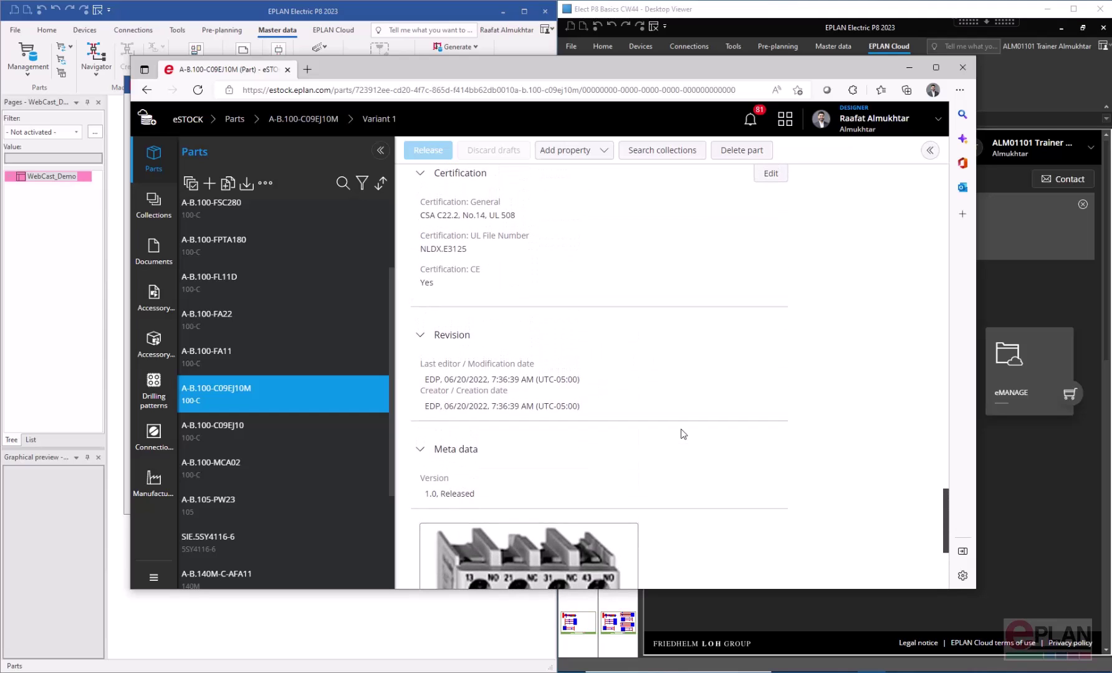
{"action": "scroll", "coordinate": [682, 434], "scroll_direction": "up", "scroll_amount": 15}
{"action": "scroll", "coordinate": [683, 434], "scroll_direction": "up", "scroll_amount": 12}
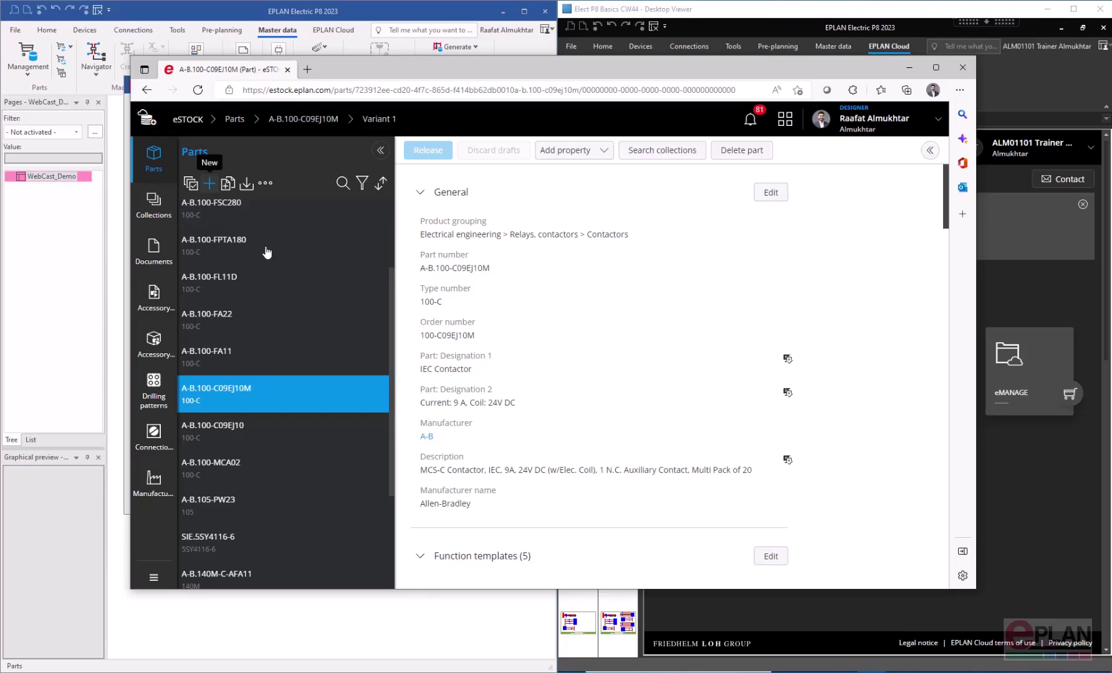
Select all 18 parts and save them as a new collection under the default name
{"action": "left_click", "coordinate": [191, 184]}
{"action": "left_click", "coordinate": [188, 207]}
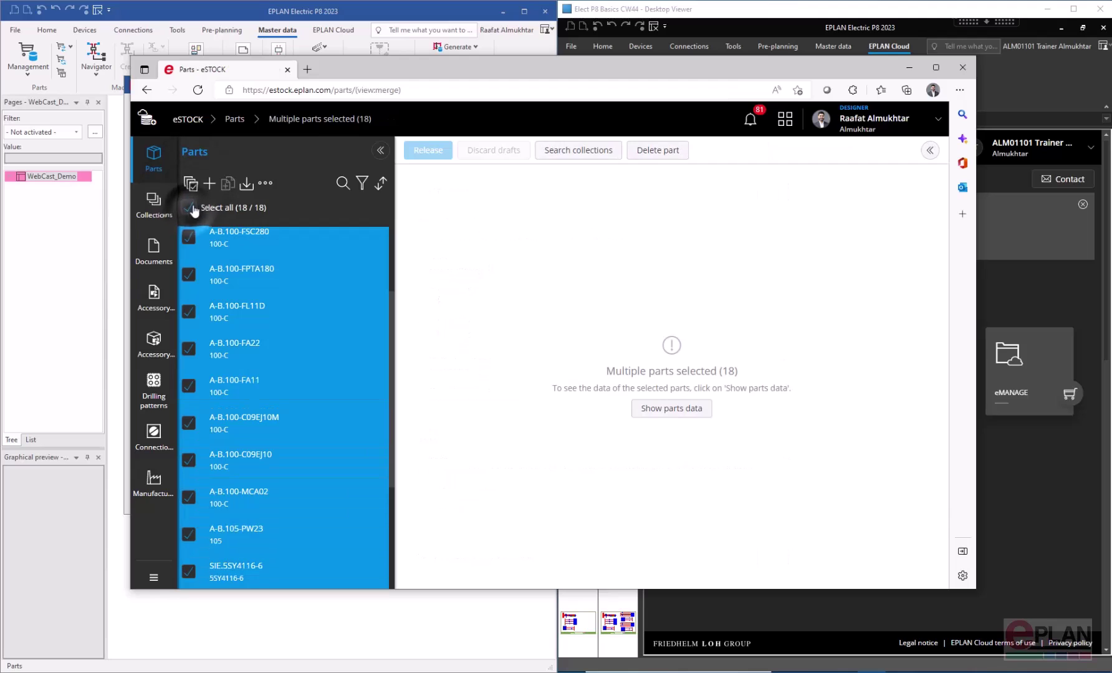
{"action": "left_click", "coordinate": [210, 184]}
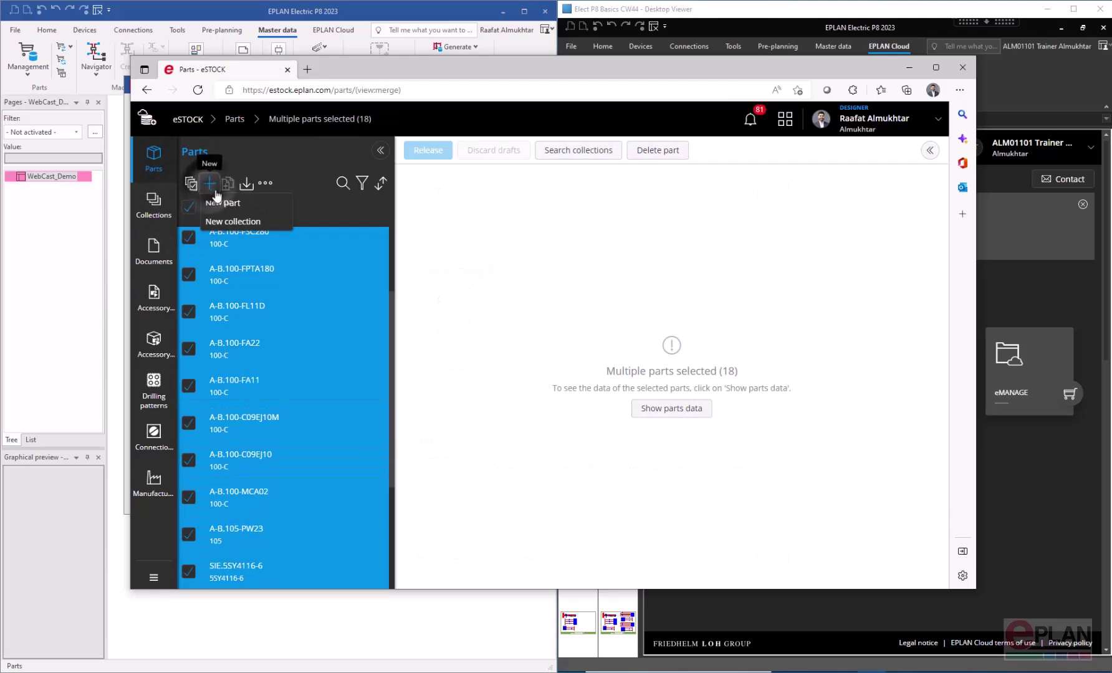
{"action": "left_click", "coordinate": [257, 222]}
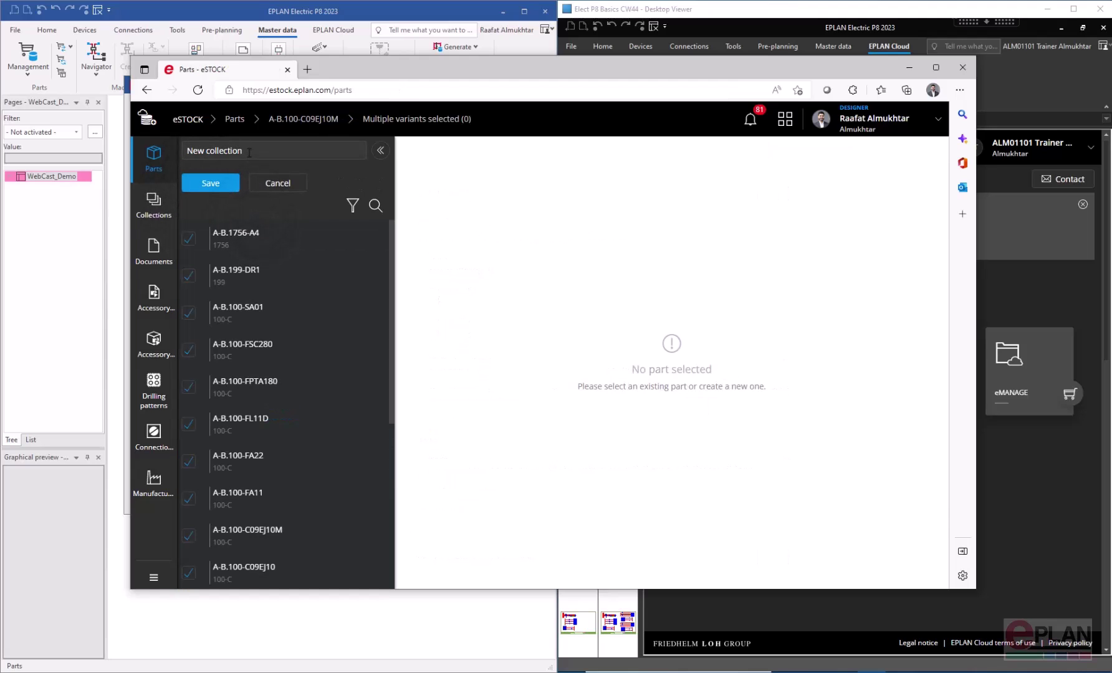
{"action": "left_click", "coordinate": [210, 183]}
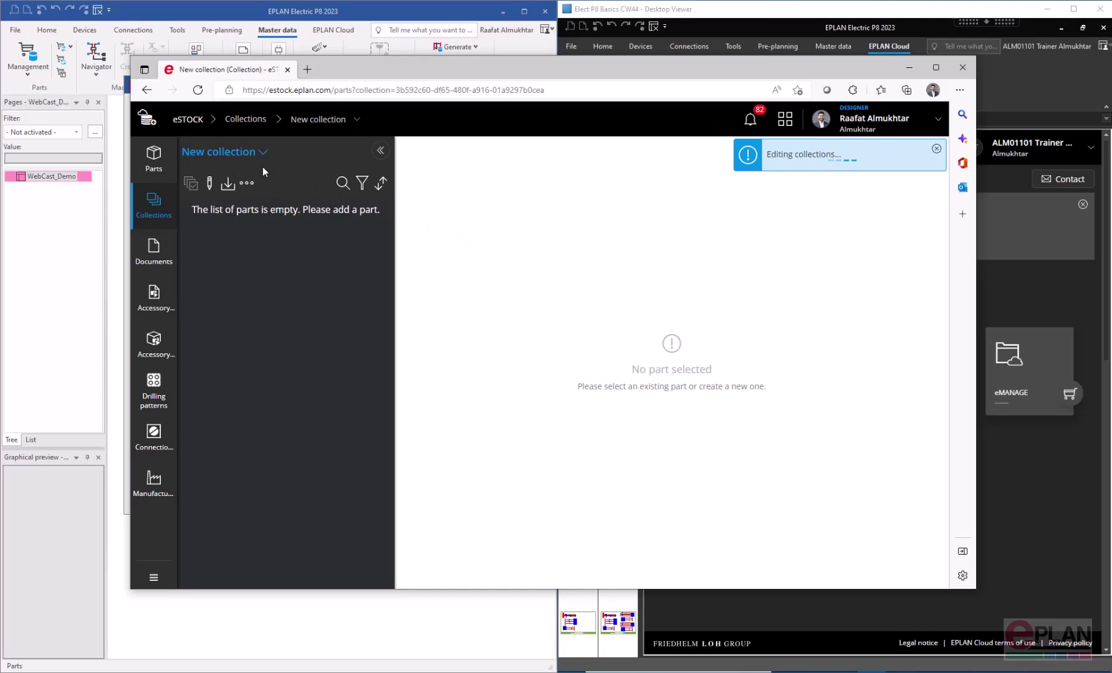
Return to EPLAN Electric P8, dismiss the upload summary, and choose the DEMO_eStock scheme in the parts management settings
{"action": "left_click_drag", "start_coordinate": [656, 73], "coordinate": [0, 93]}
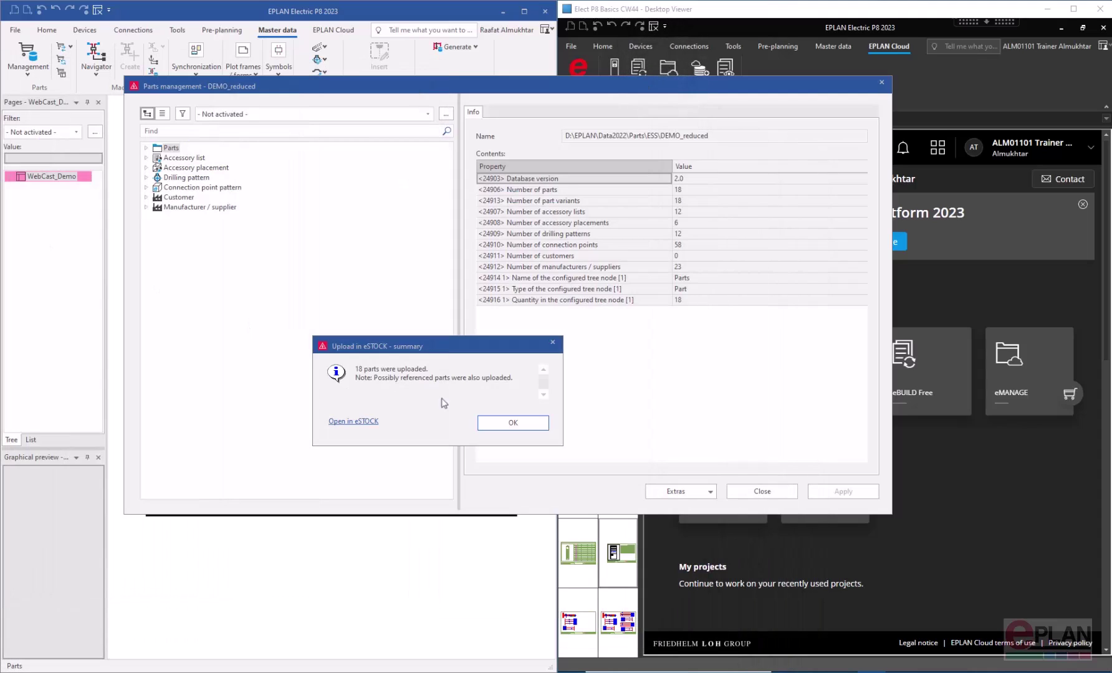
{"action": "left_click", "coordinate": [511, 424]}
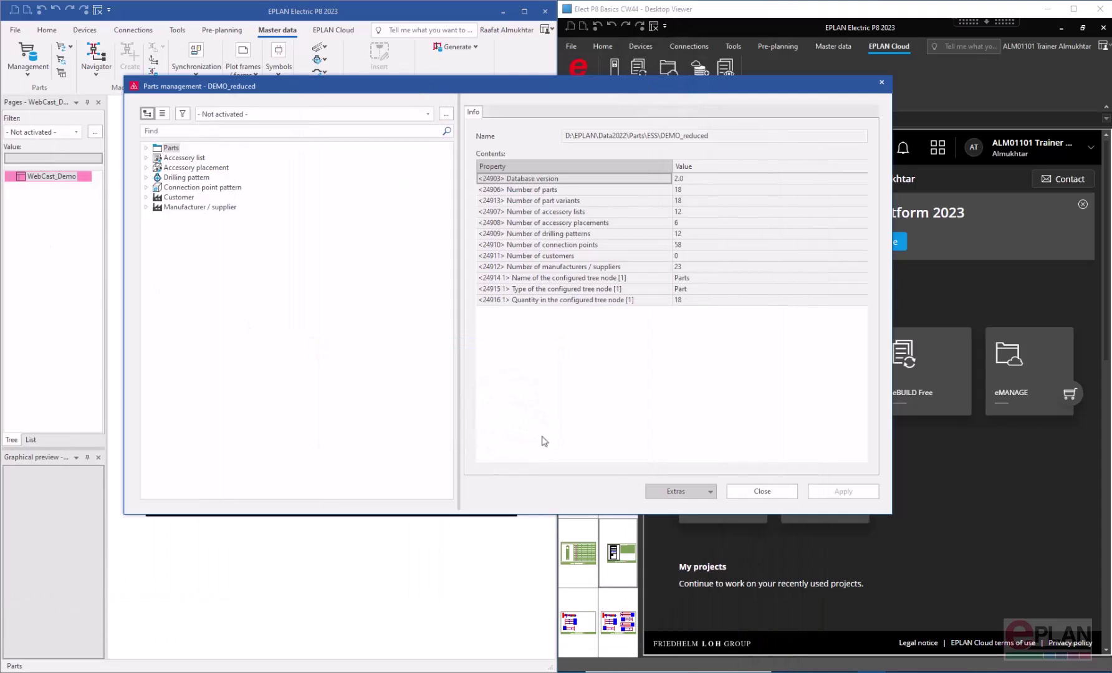
{"action": "left_click", "coordinate": [709, 493]}
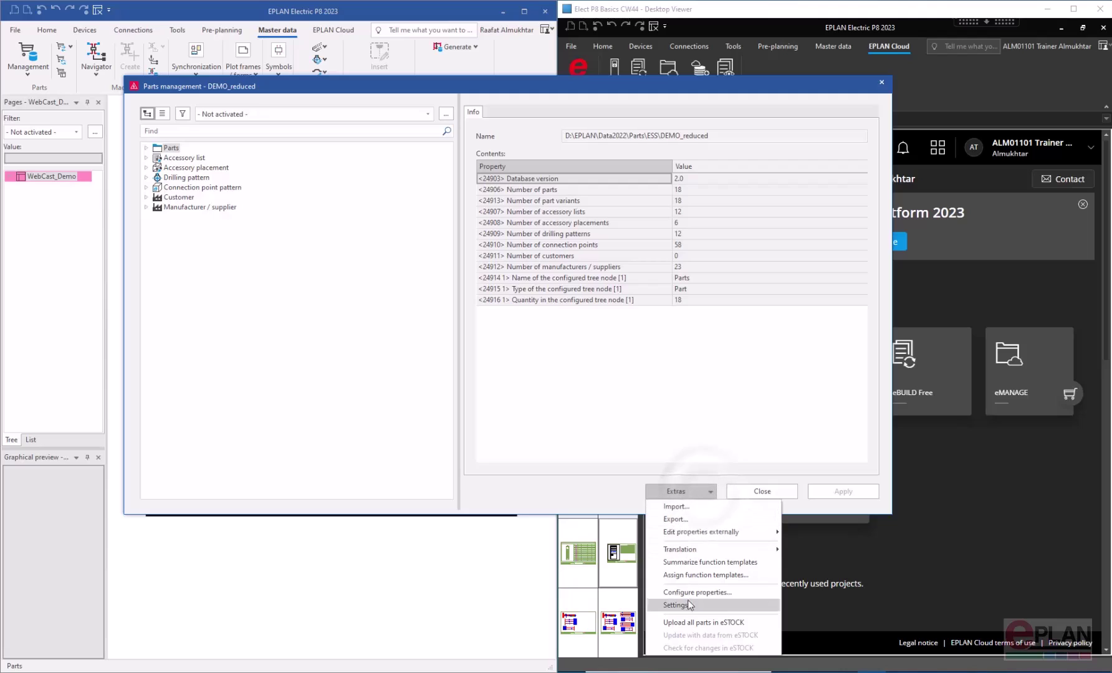
{"action": "left_click", "coordinate": [723, 601]}
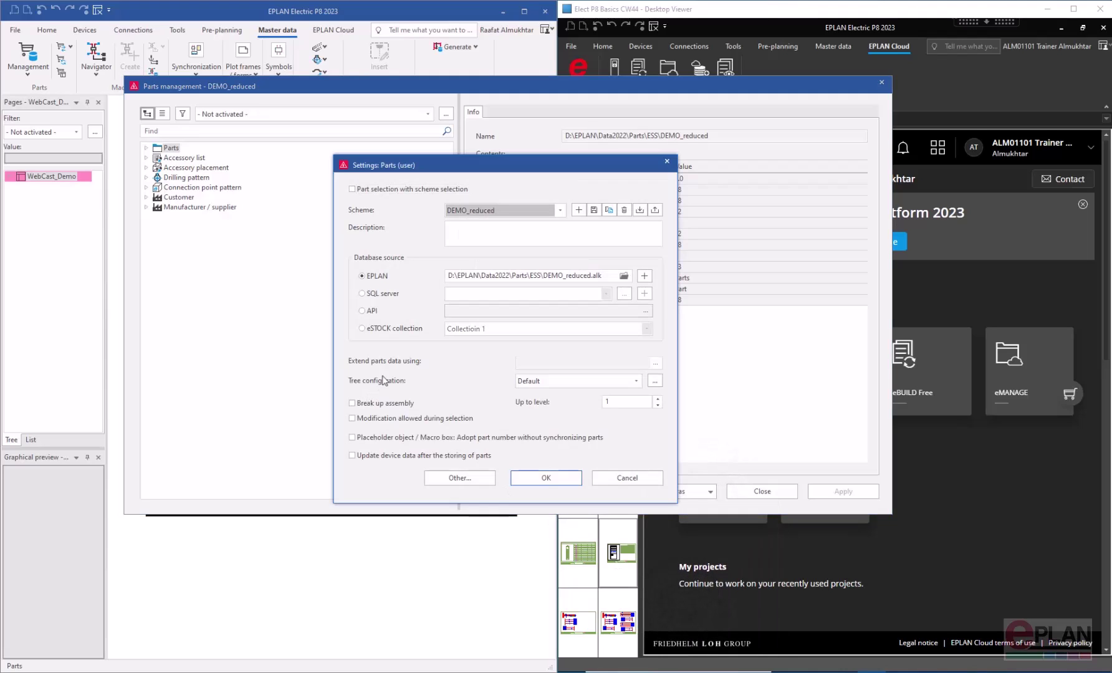
{"action": "left_click", "coordinate": [512, 209]}
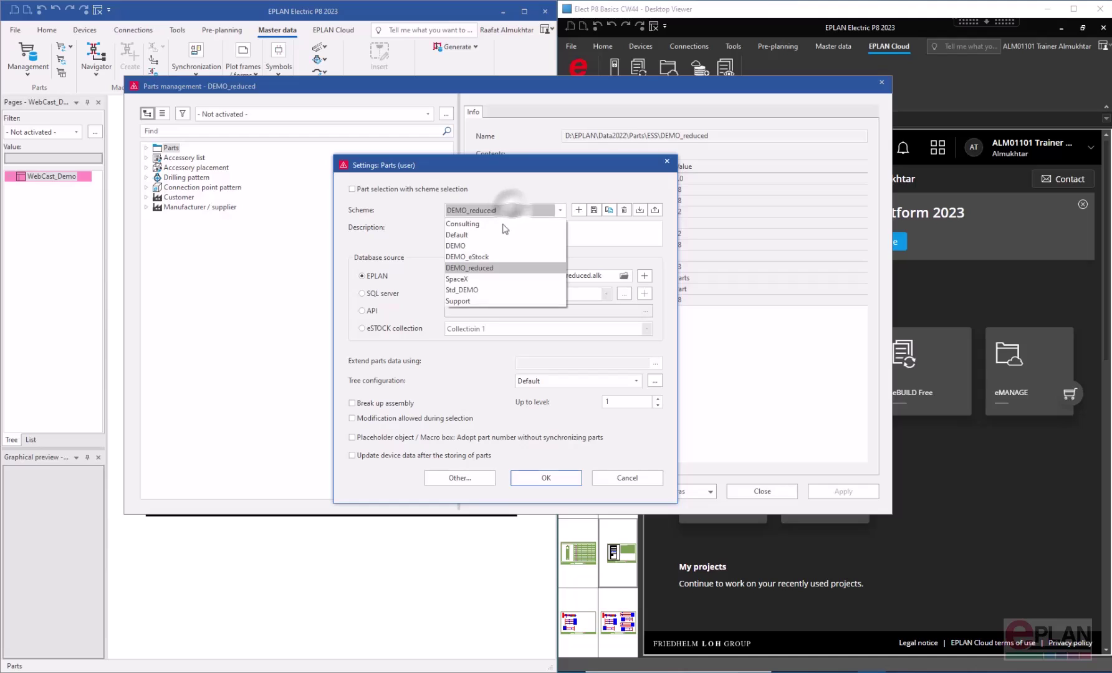
{"action": "left_click", "coordinate": [482, 256]}
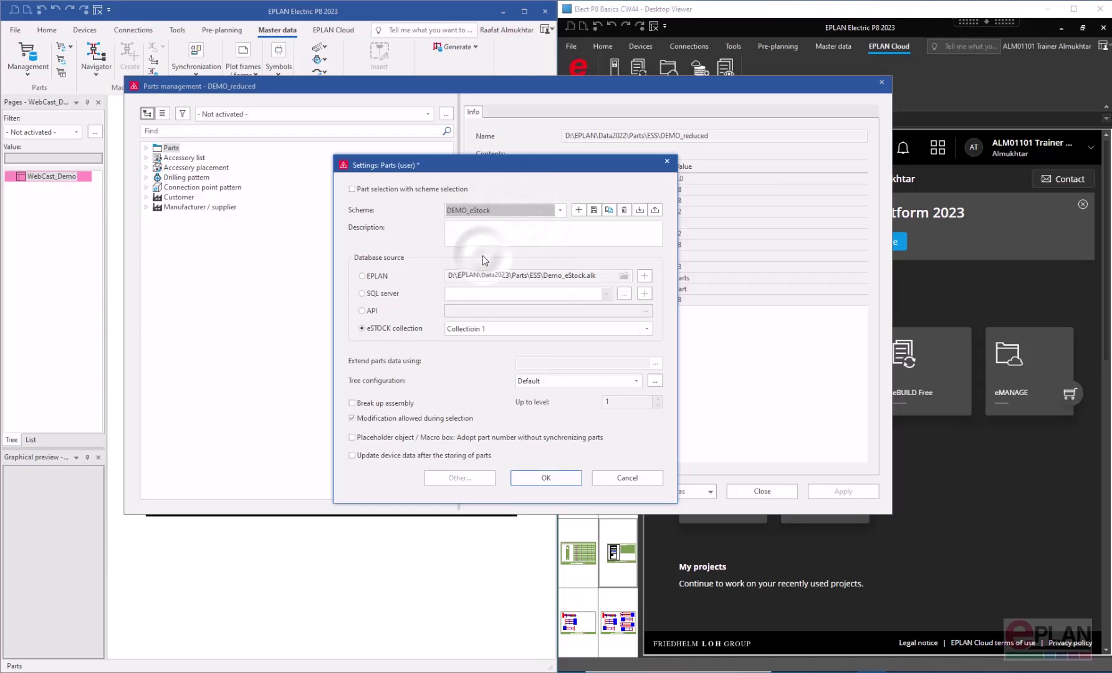
Set the scheme's eSTOCK collection to New collection, apply the settings, accept the file overwrite, and dismiss the export report
{"action": "left_click", "coordinate": [646, 330]}
{"action": "left_click", "coordinate": [478, 354]}
{"action": "left_click", "coordinate": [541, 478]}
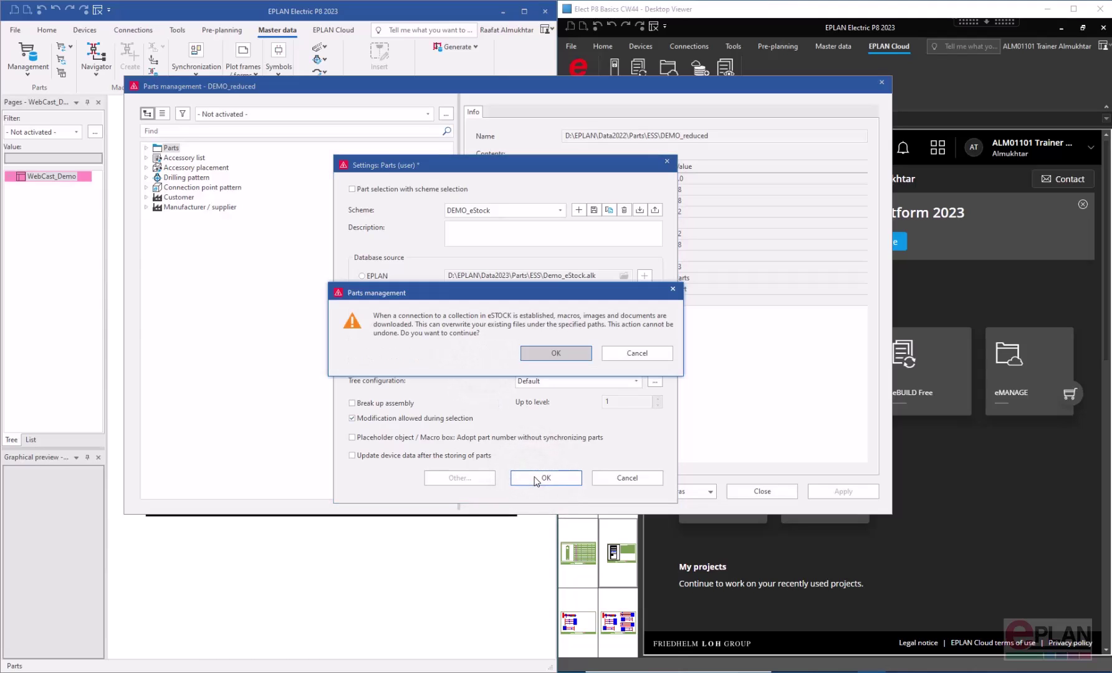
{"action": "left_click", "coordinate": [549, 353]}
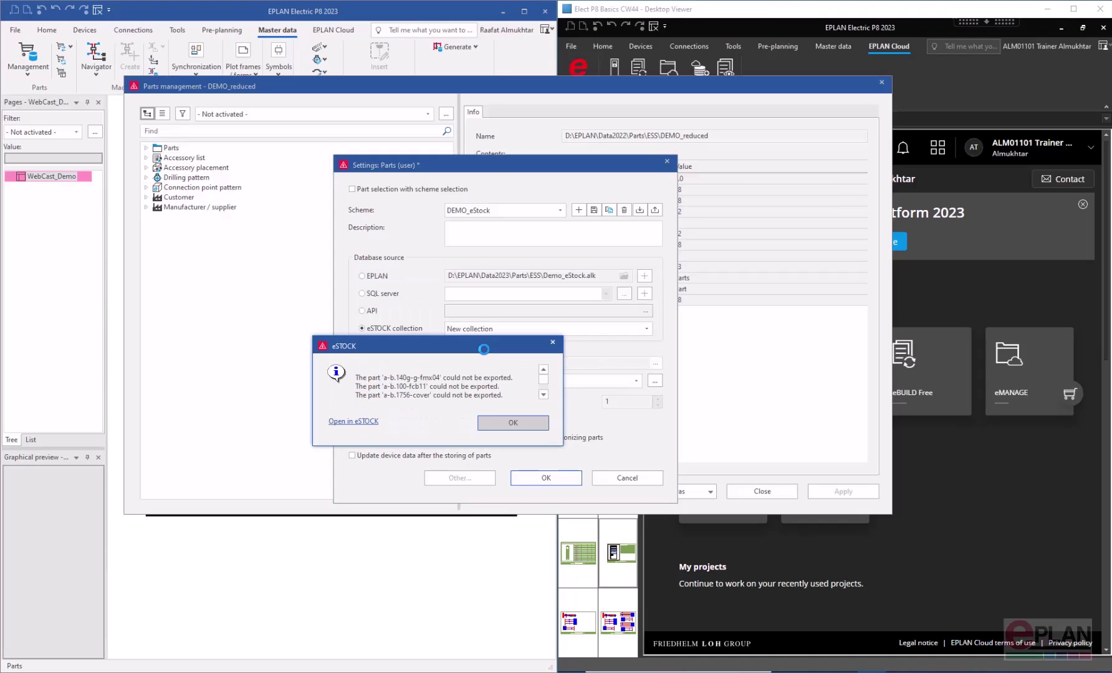
{"action": "left_click", "coordinate": [512, 423]}
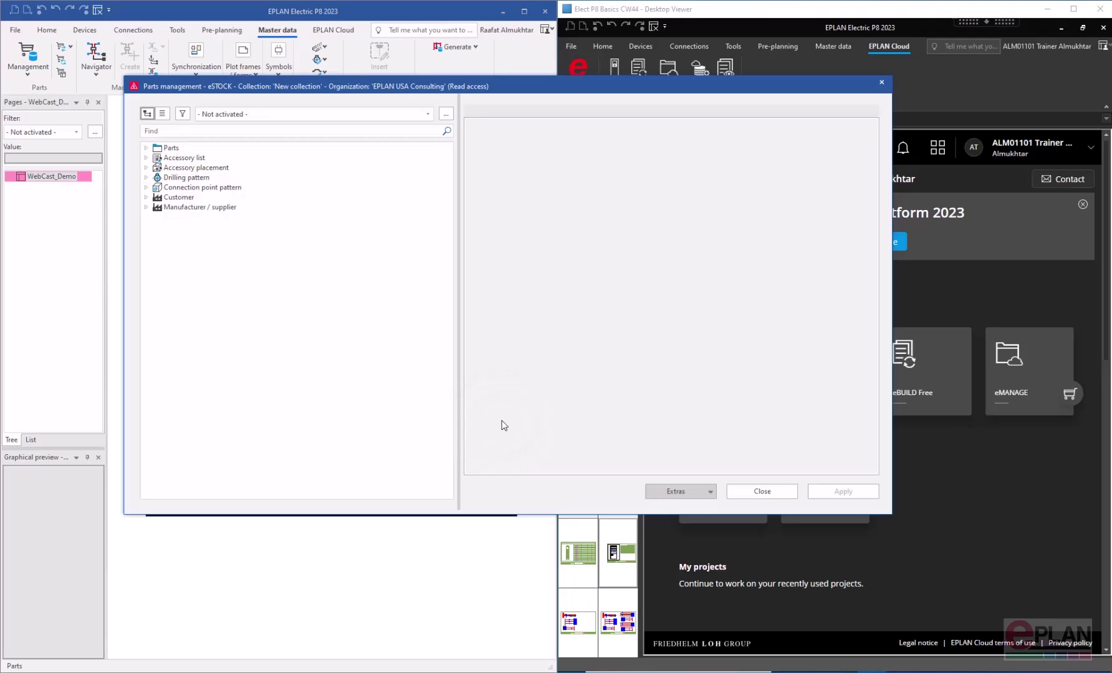
Expand the Parts tree through Electrical engineering and Component to the PLC group to check the parts supplied by eSTOCK
{"action": "left_click", "coordinate": [147, 149]}
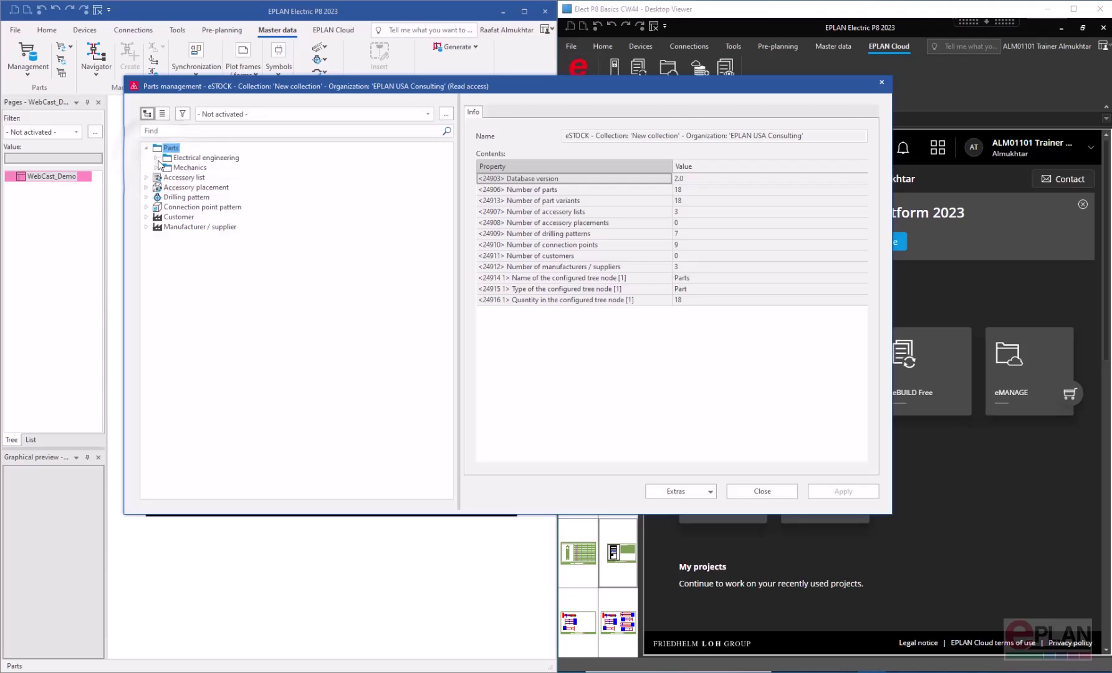
{"action": "left_click", "coordinate": [159, 160]}
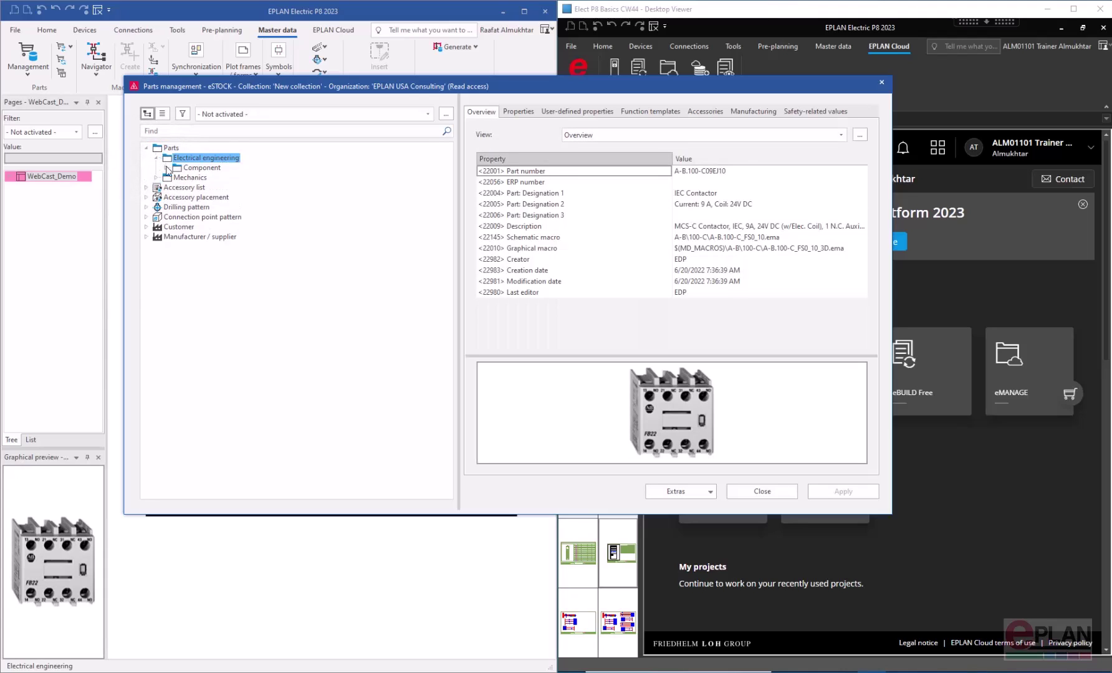
{"action": "left_click", "coordinate": [166, 168]}
{"action": "left_click", "coordinate": [178, 177]}
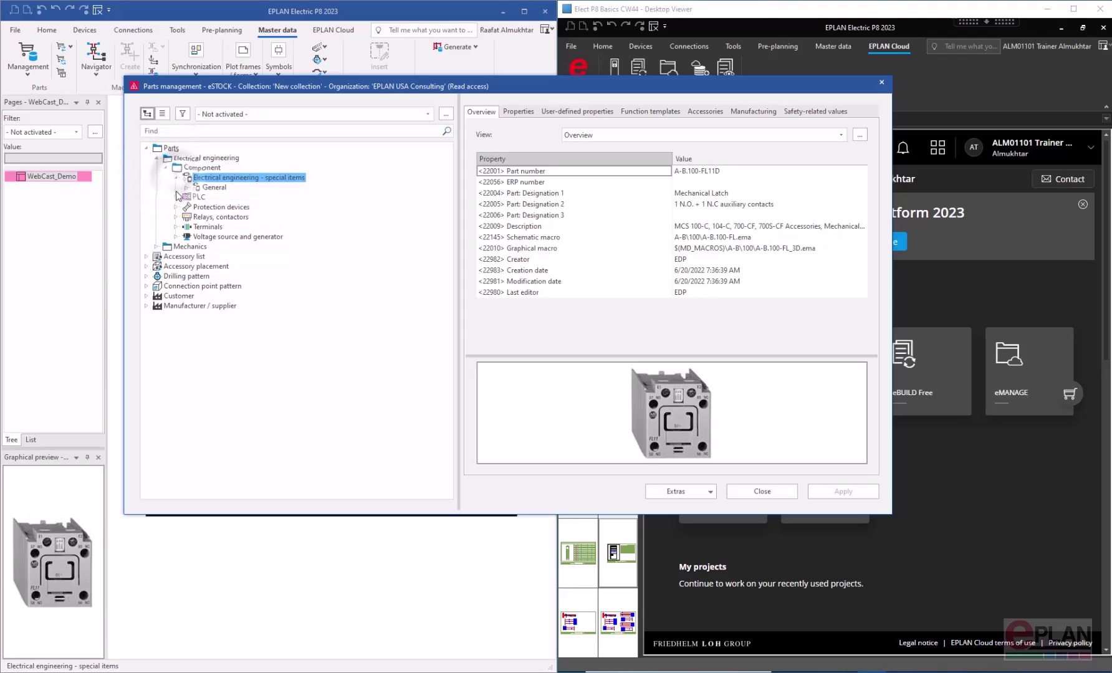
{"action": "left_click", "coordinate": [177, 197]}
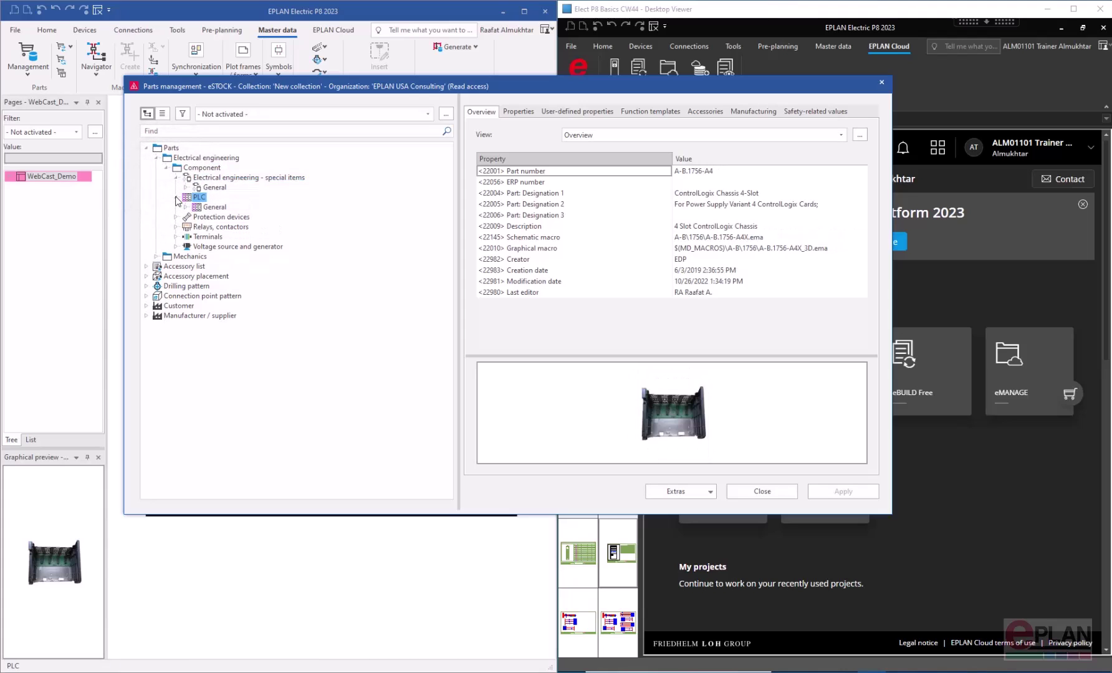
Inspect the general and user-defined properties of the PLC part A-B.1756-A4
{"action": "left_click", "coordinate": [518, 112]}
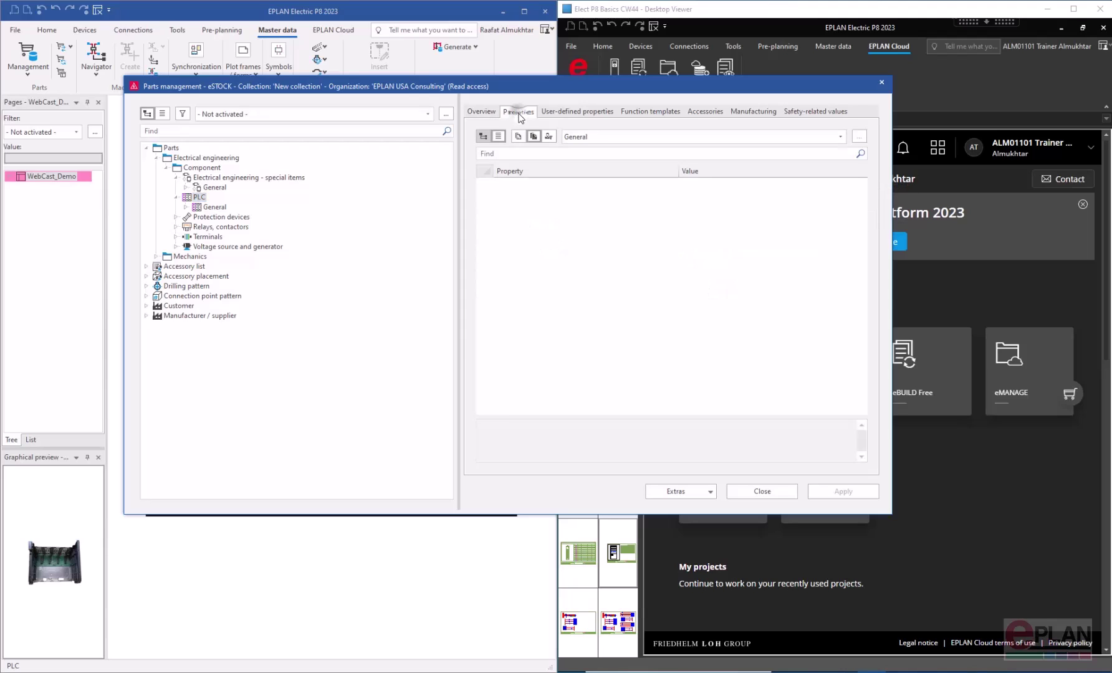
{"action": "left_click", "coordinate": [549, 194]}
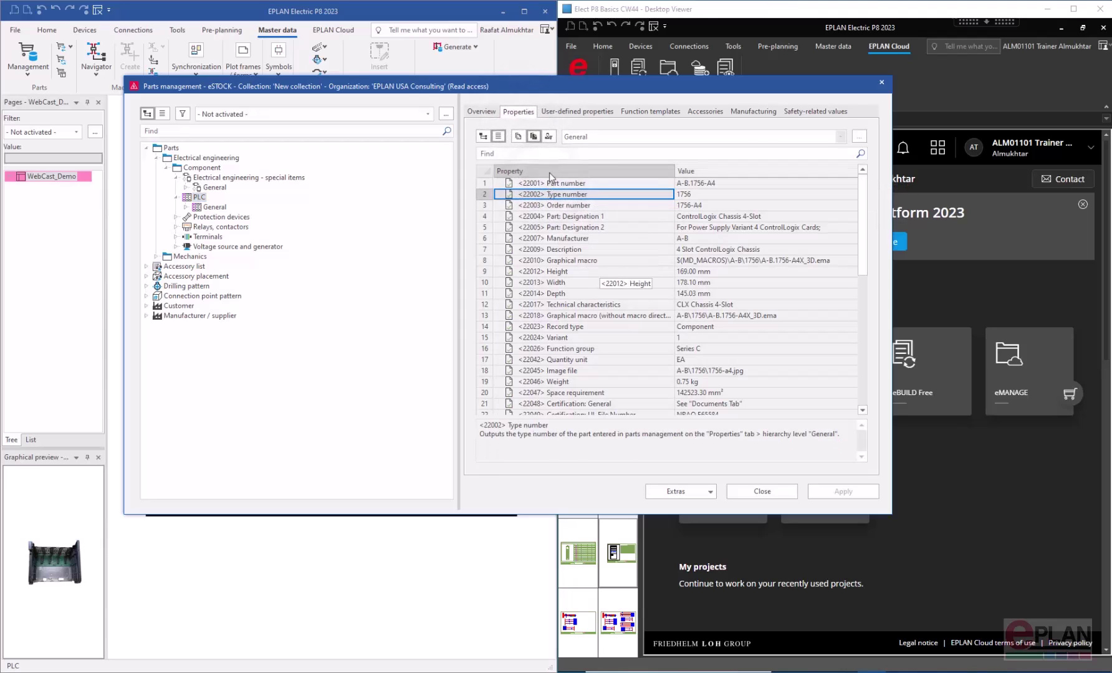
{"action": "left_click", "coordinate": [560, 112]}
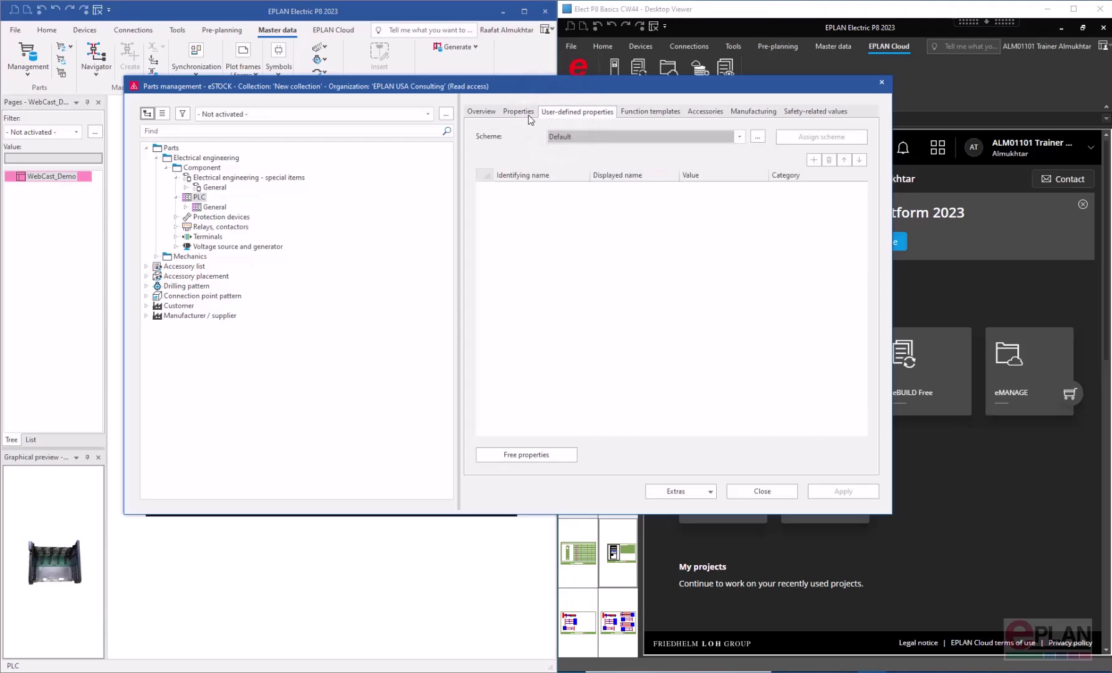
{"action": "left_click", "coordinate": [528, 116]}
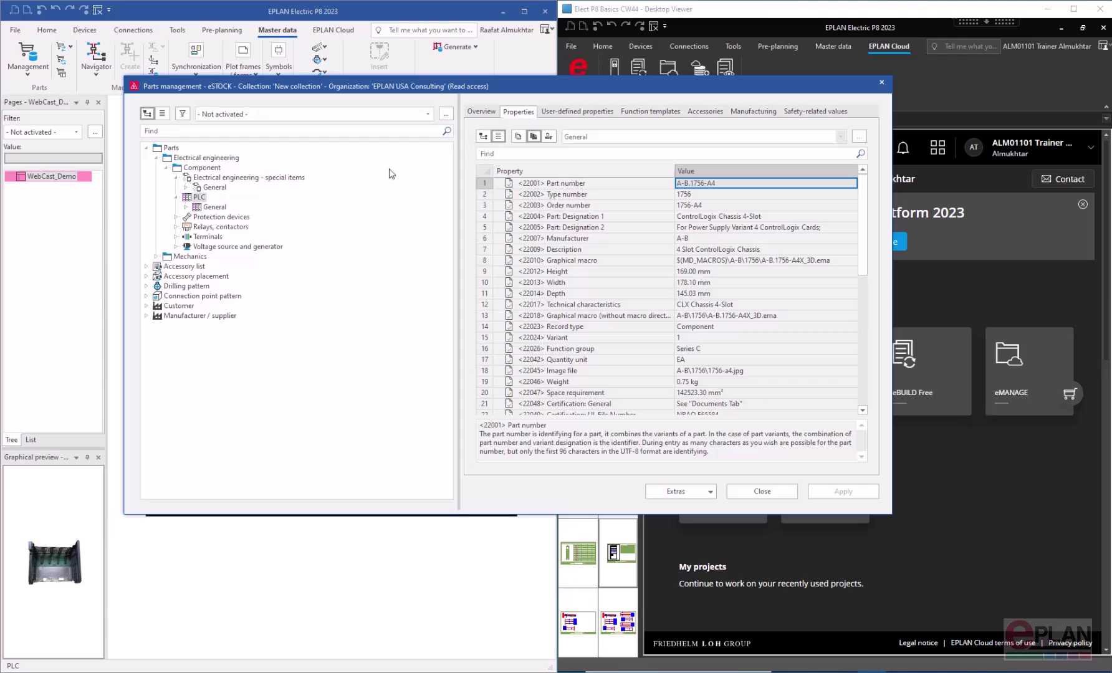
Expand the Mechanics parts down to the General group, and close parts management
{"action": "left_click", "coordinate": [167, 257]}
{"action": "left_click", "coordinate": [175, 267]}
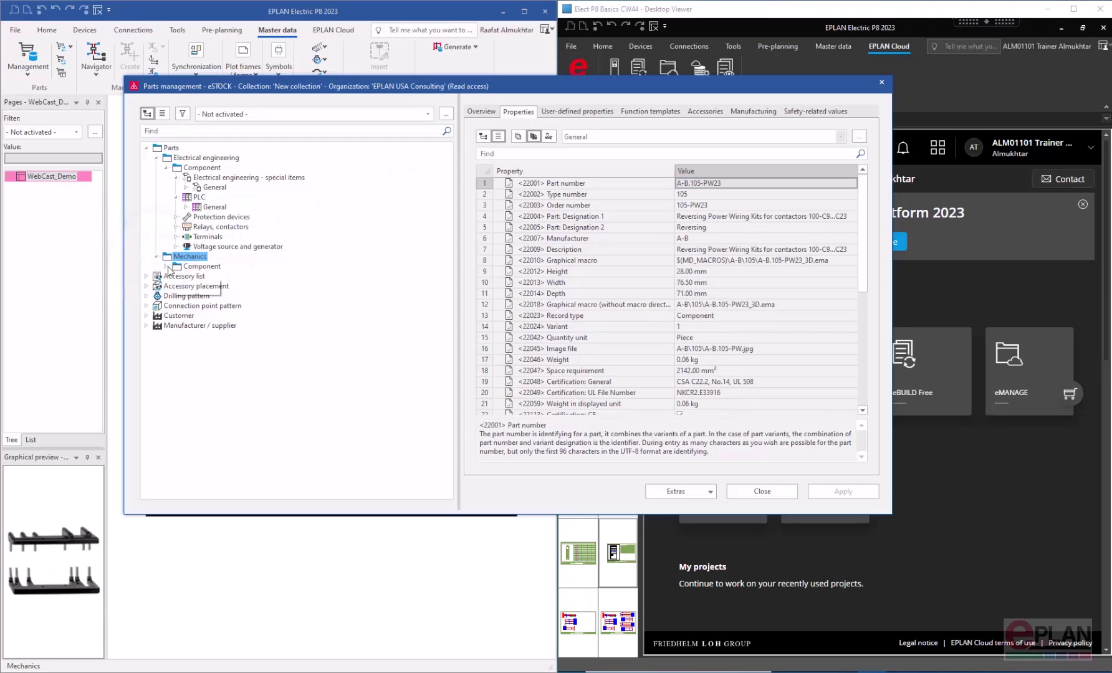
{"action": "double_click", "coordinate": [204, 276]}
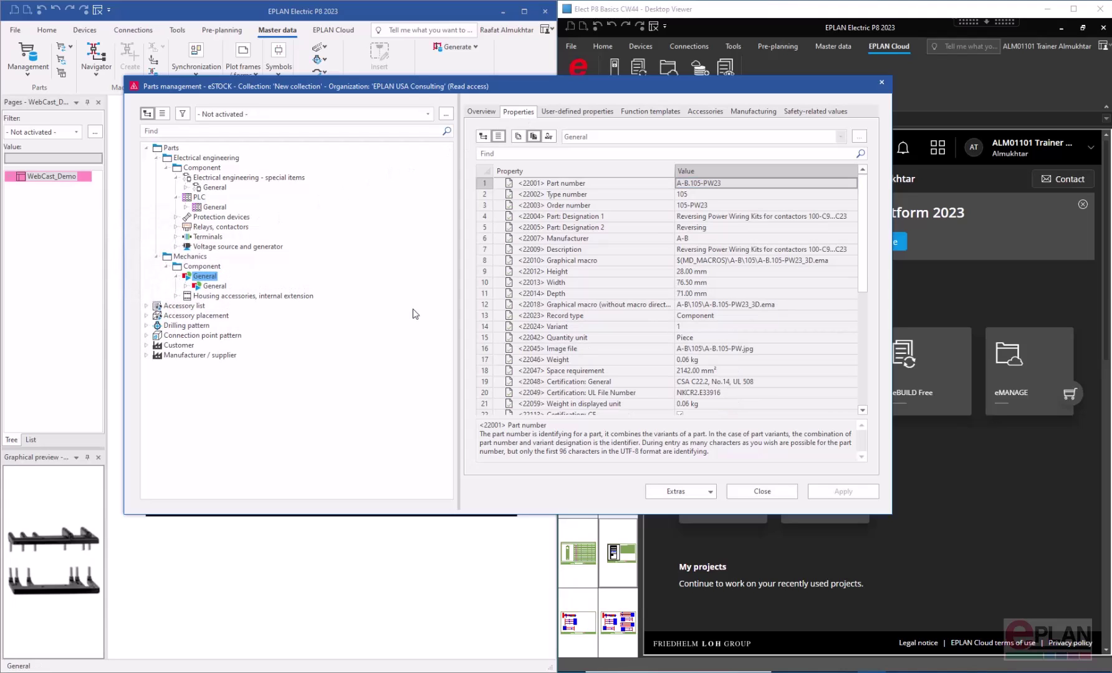
{"action": "left_click", "coordinate": [748, 494]}
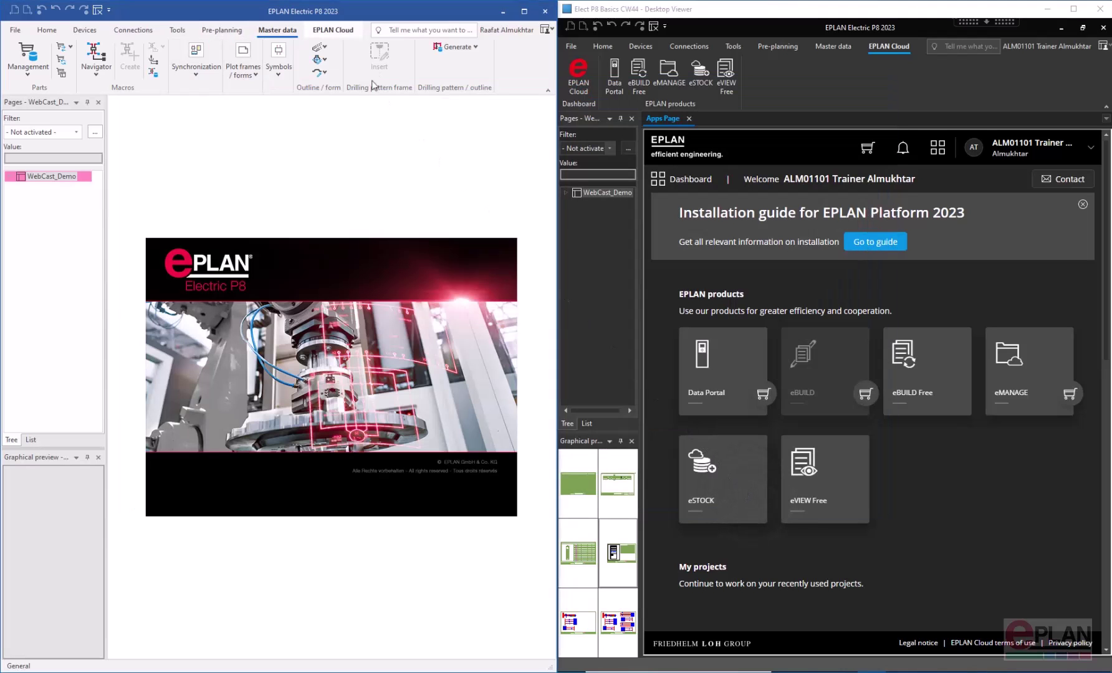
Open eSTOCK from EPLAN Cloud and display the data of part A-B.1756-A4 with the parts list collapsed
{"action": "left_click", "coordinate": [327, 32]}
{"action": "left_click", "coordinate": [119, 57]}
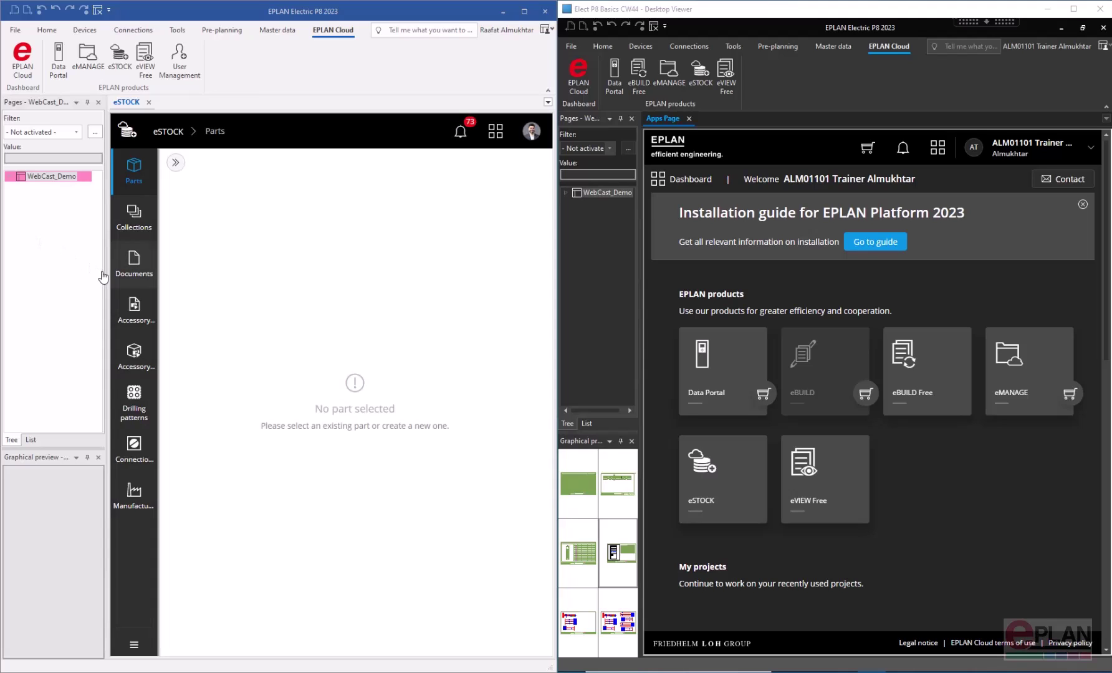
{"action": "left_click", "coordinate": [138, 169]}
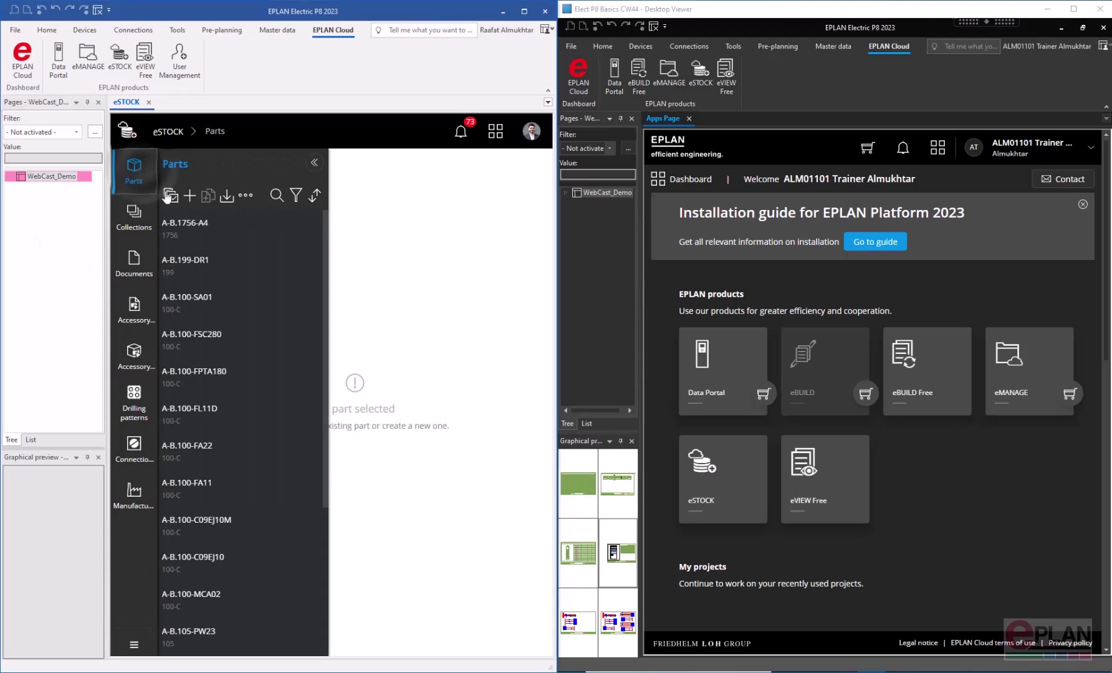
{"action": "left_click", "coordinate": [204, 236]}
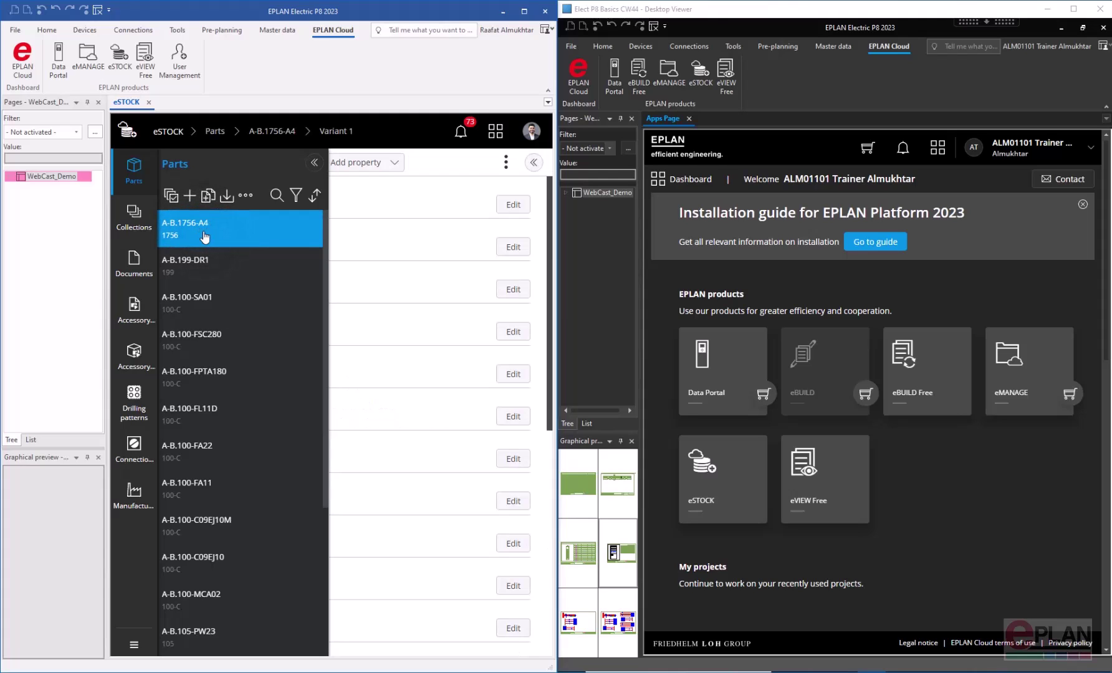
{"action": "left_click", "coordinate": [393, 206]}
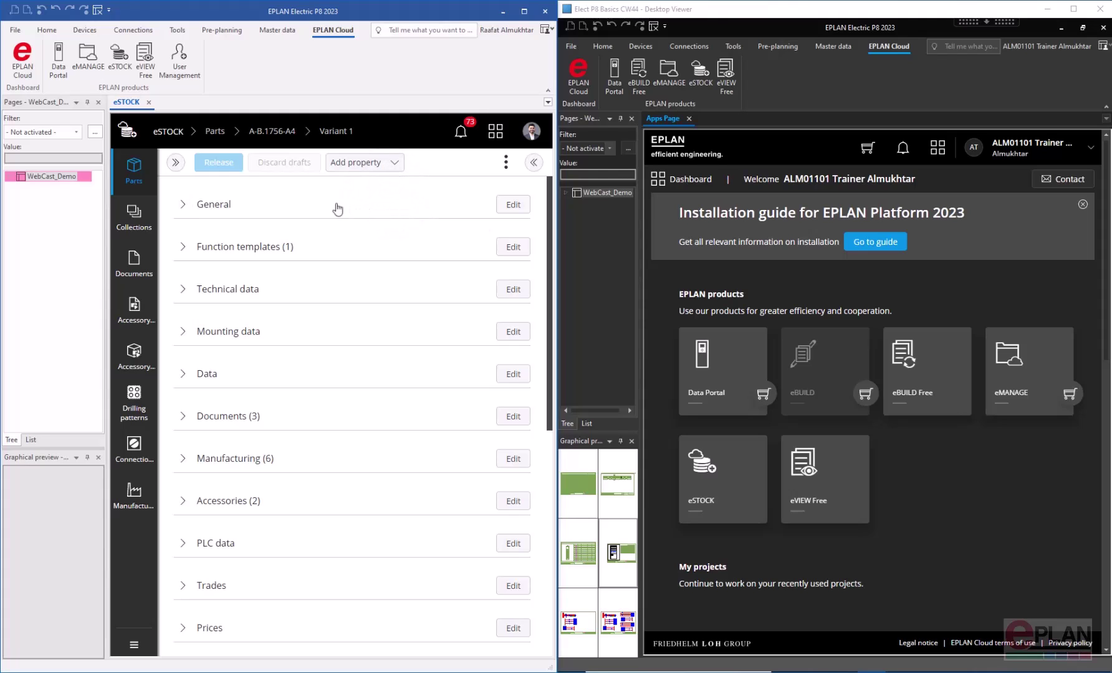
Expand the part's General and Function templates sections, including the PLC connection point, PLC PS (PE) template
{"action": "left_click", "coordinate": [182, 204]}
{"action": "scroll", "coordinate": [183, 349], "scroll_direction": "down", "scroll_amount": 1}
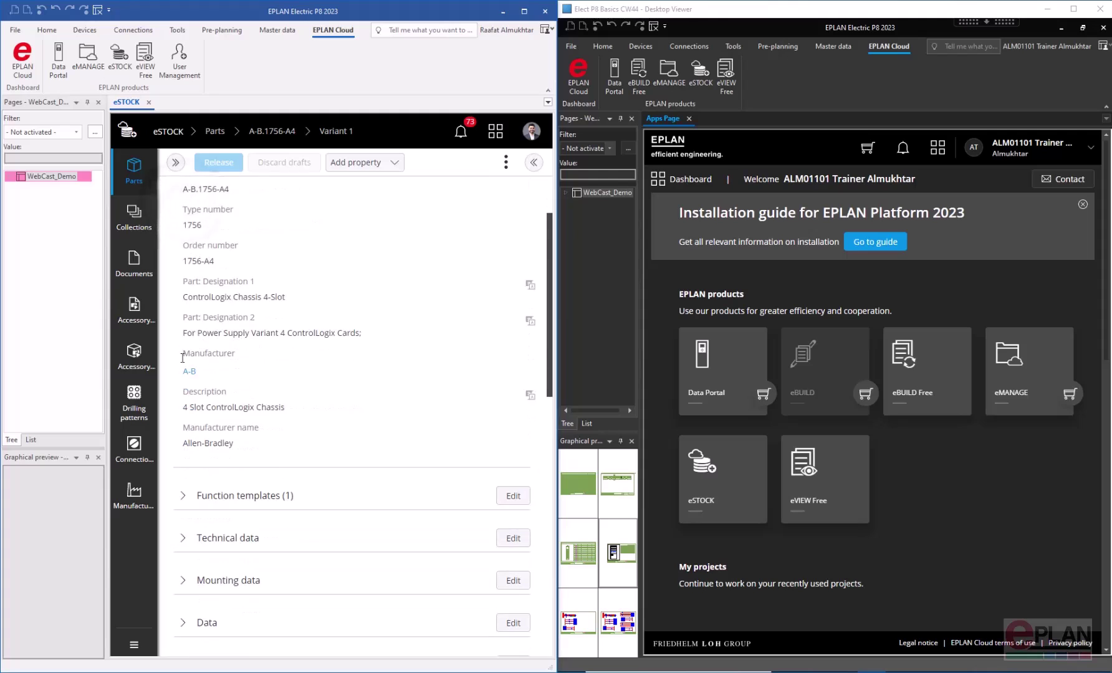
{"action": "scroll", "coordinate": [183, 349], "scroll_direction": "down", "scroll_amount": 2}
{"action": "left_click", "coordinate": [182, 400]}
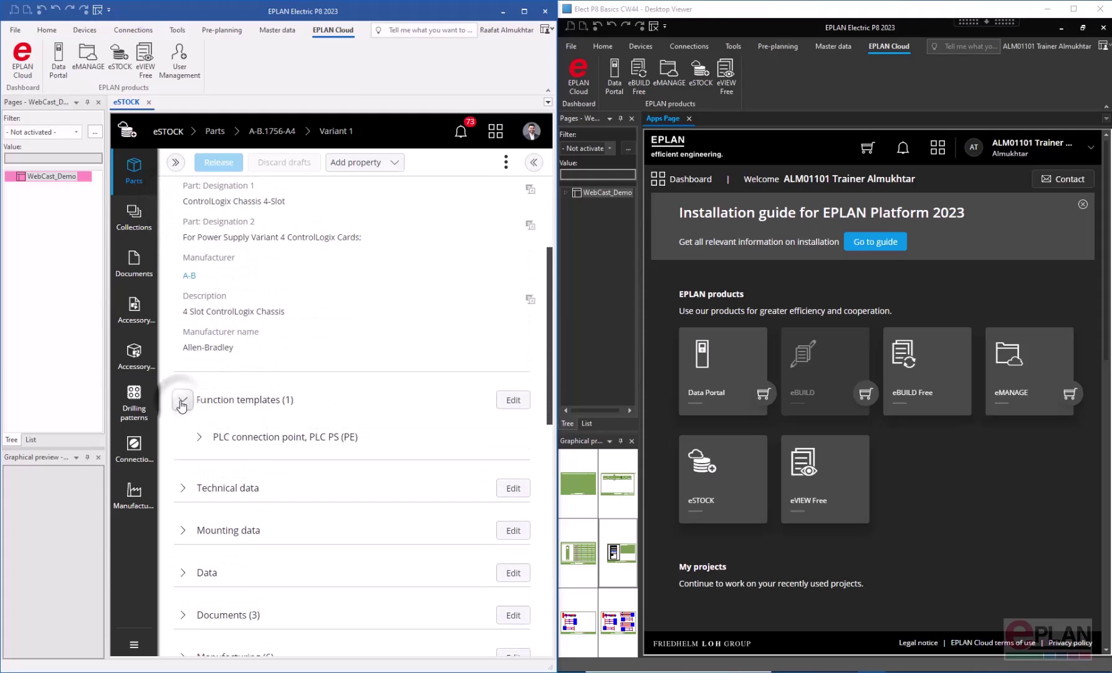
{"action": "scroll", "coordinate": [181, 402], "scroll_direction": "down", "scroll_amount": 3}
{"action": "left_click", "coordinate": [198, 283]}
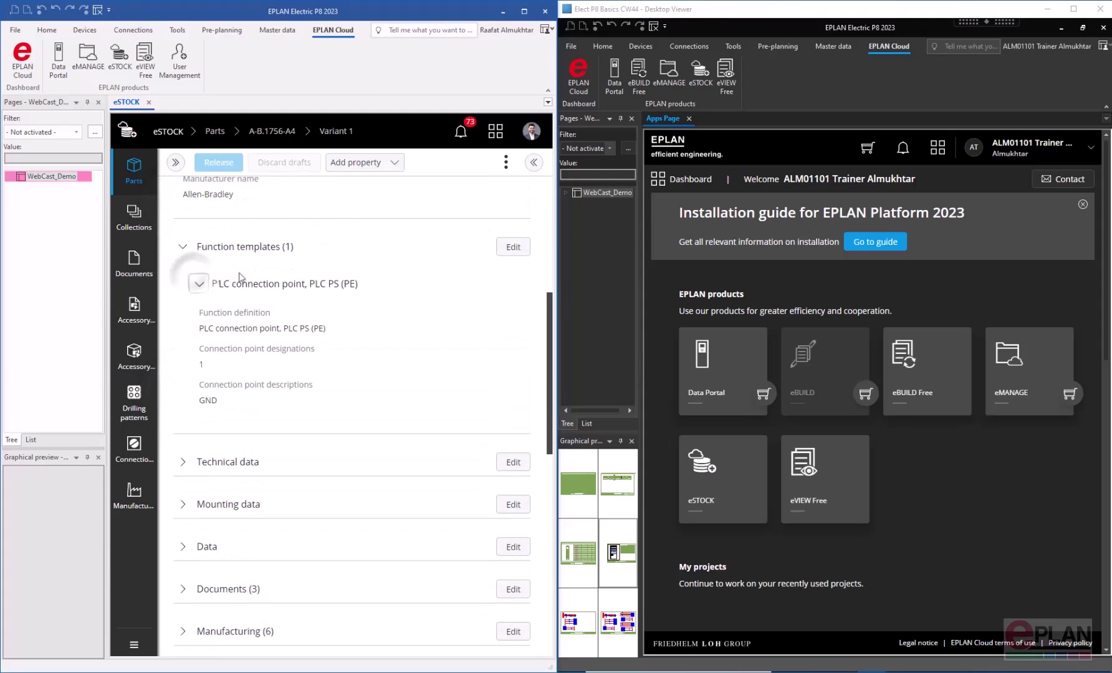
Open the function templates for editing, look through all their columns, and return to Variant 1
{"action": "left_click", "coordinate": [512, 248]}
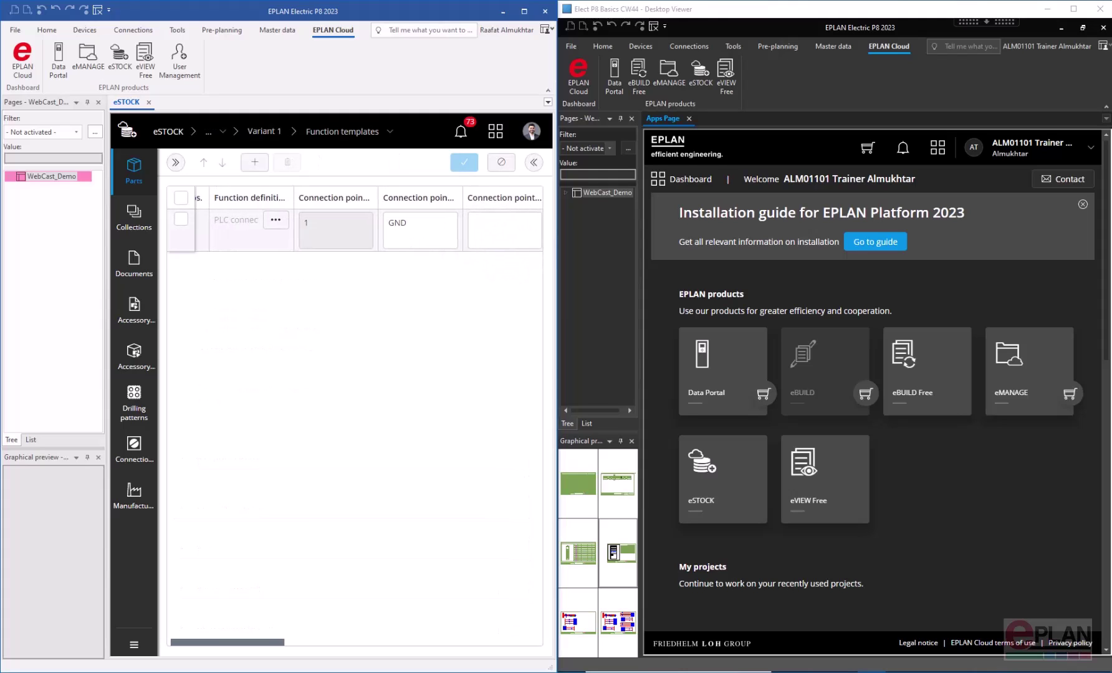
{"action": "scroll", "coordinate": [403, 242], "scroll_direction": "right", "scroll_amount": 10}
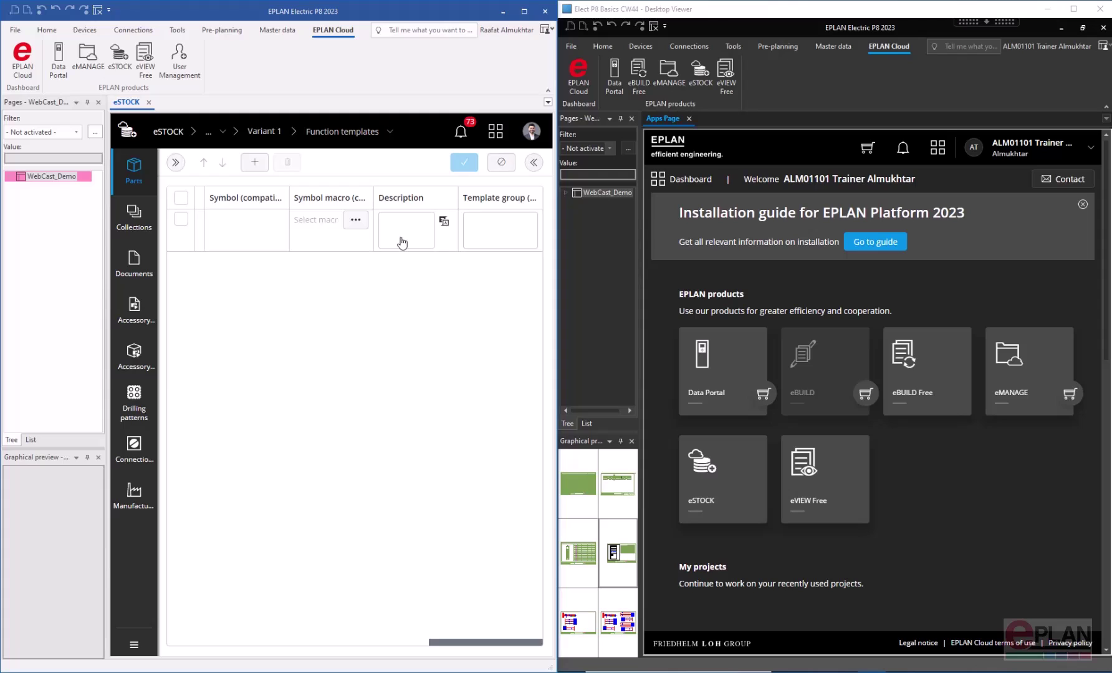
{"action": "left_click", "coordinate": [270, 129]}
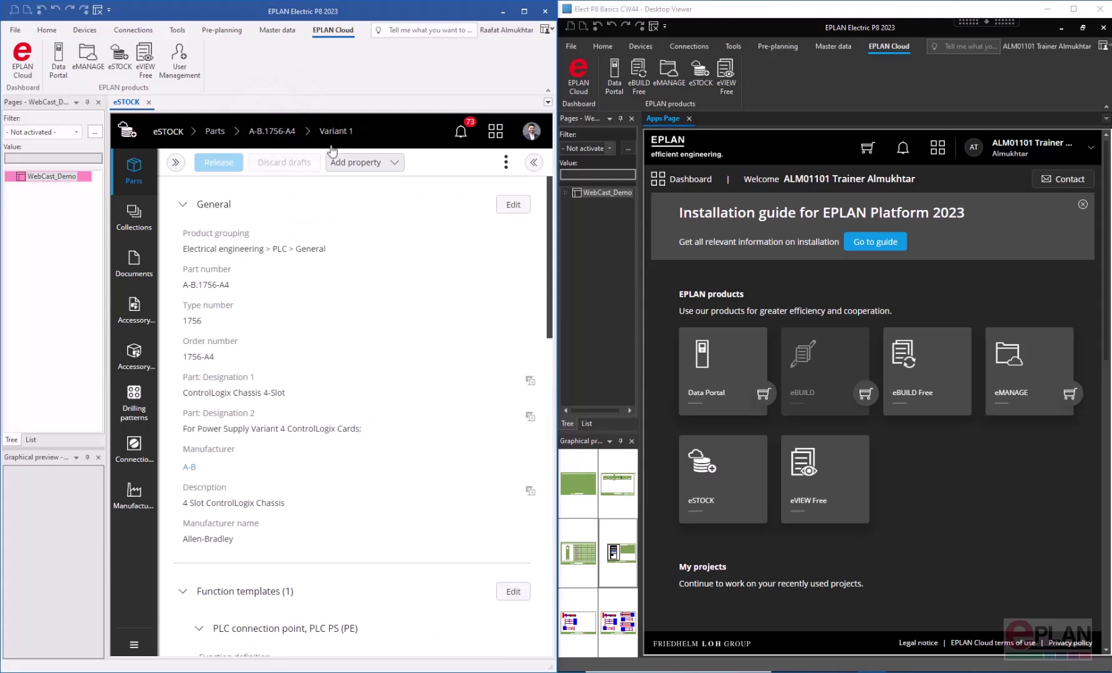
Browse the list of properties that can be added to the part, and close it without choosing one
{"action": "left_click", "coordinate": [392, 164]}
{"action": "key", "text": "Down"}
{"action": "key", "text": "Down"}
{"action": "key", "text": "Down"}
{"action": "key", "text": "Down"}
{"action": "key", "text": "Down"}
{"action": "key", "text": "Down"}
{"action": "key", "text": "Down"}
{"action": "key", "text": "Down"}
{"action": "key", "text": "Down"}
{"action": "key", "text": "Down"}
{"action": "key", "text": "Down"}
{"action": "key", "text": "Down"}
{"action": "key", "text": "Down"}
{"action": "key", "text": "Down"}
{"action": "key", "text": "Down"}
{"action": "key", "text": "Down"}
{"action": "key", "text": "Down"}
{"action": "key", "text": "Down"}
{"action": "key", "text": "Down"}
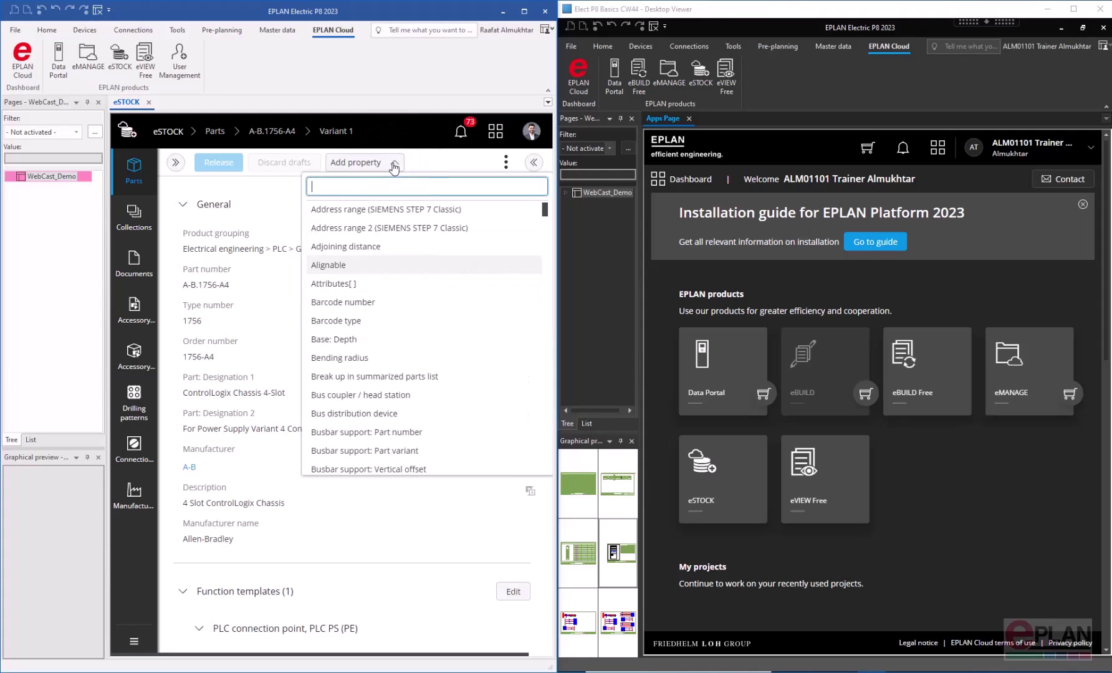
{"action": "key", "text": "Down"}
{"action": "key", "text": "Down"}
{"action": "key", "text": "Down"}
{"action": "key", "text": "Down"}
{"action": "key", "text": "Return"}
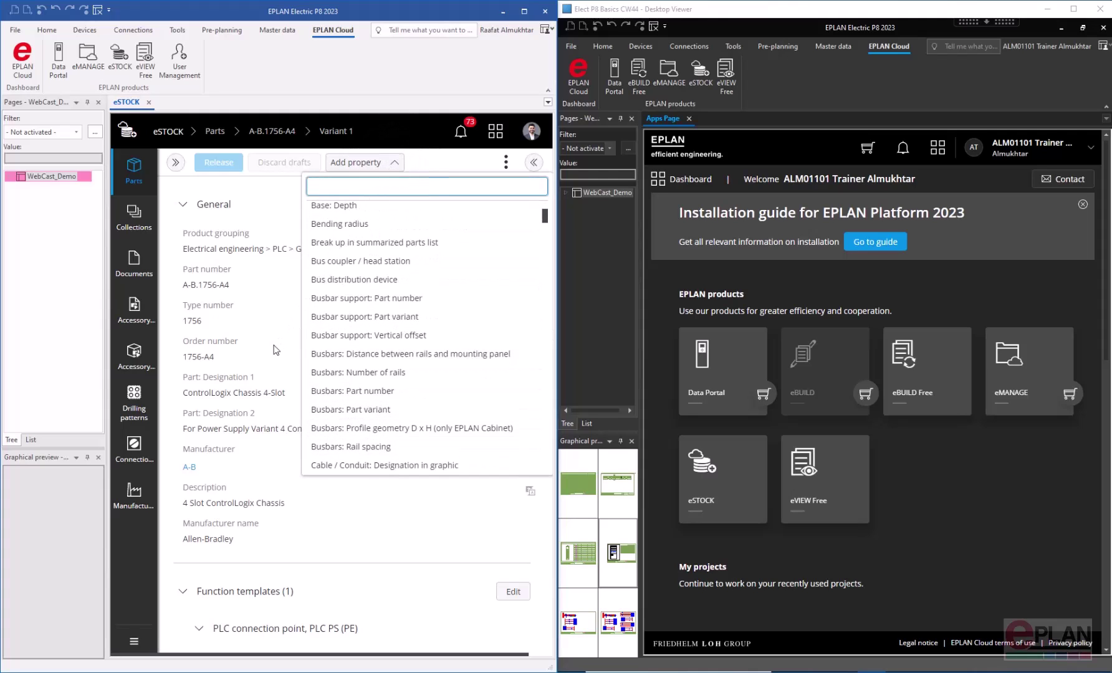
Review the part's remaining data sections and preview images, and check its list of part variants
{"action": "scroll", "coordinate": [335, 391], "scroll_direction": "down", "scroll_amount": 2}
{"action": "scroll", "coordinate": [336, 392], "scroll_direction": "down", "scroll_amount": 2}
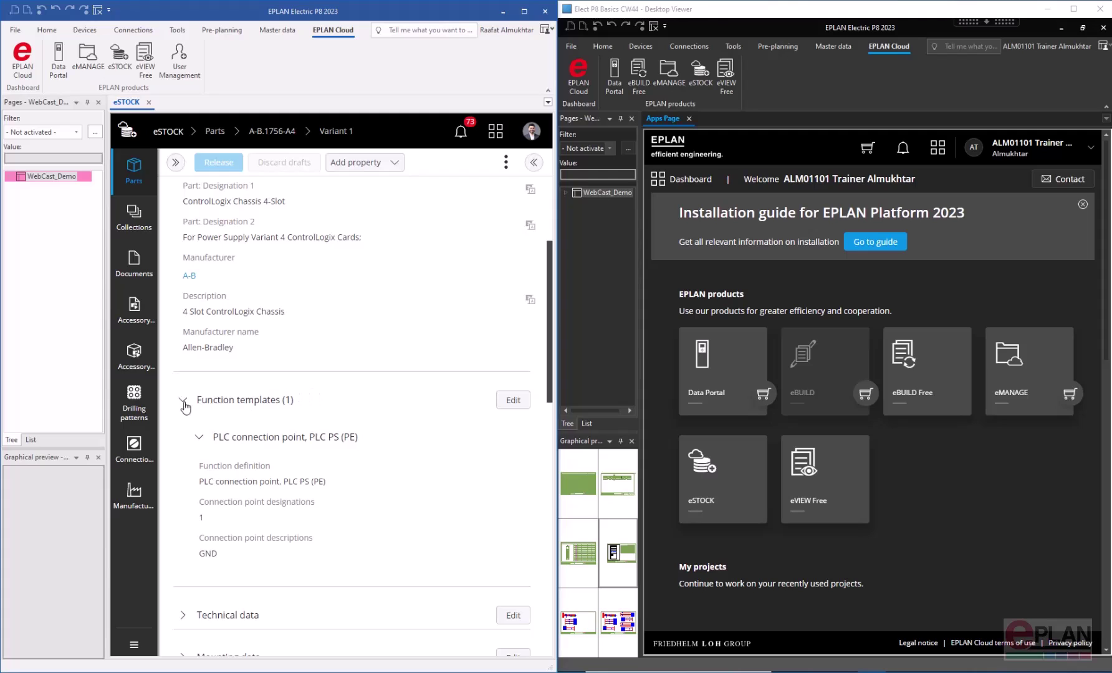
{"action": "scroll", "coordinate": [184, 406], "scroll_direction": "down", "scroll_amount": 5}
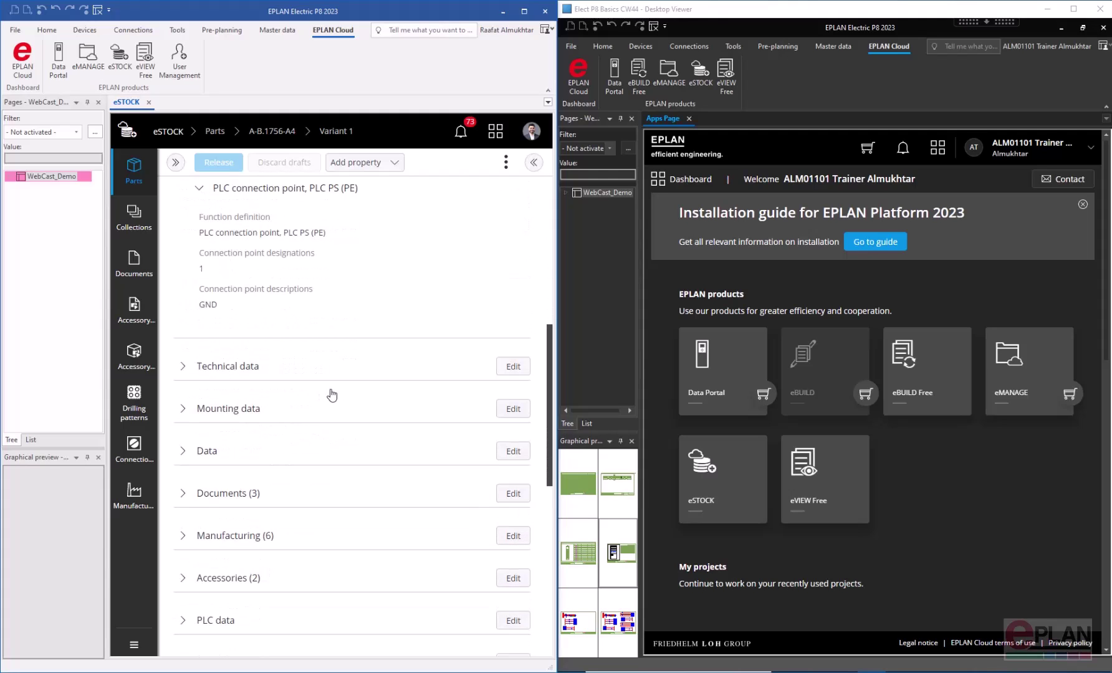
{"action": "scroll", "coordinate": [331, 393], "scroll_direction": "down", "scroll_amount": 5}
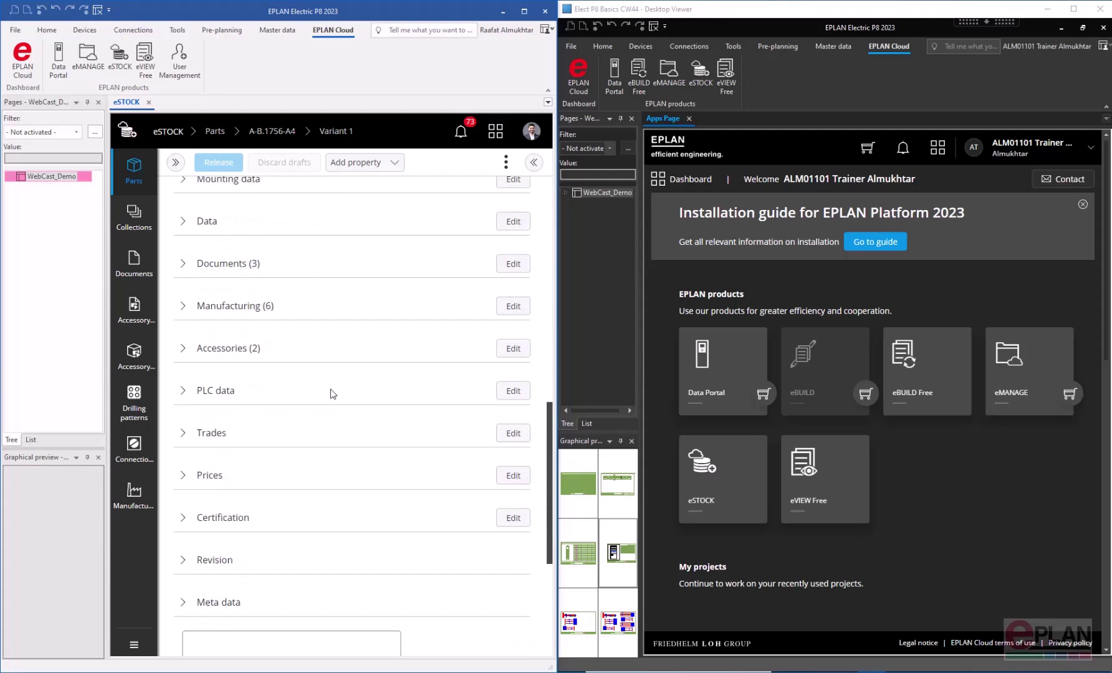
{"action": "scroll", "coordinate": [331, 393], "scroll_direction": "down", "scroll_amount": 6}
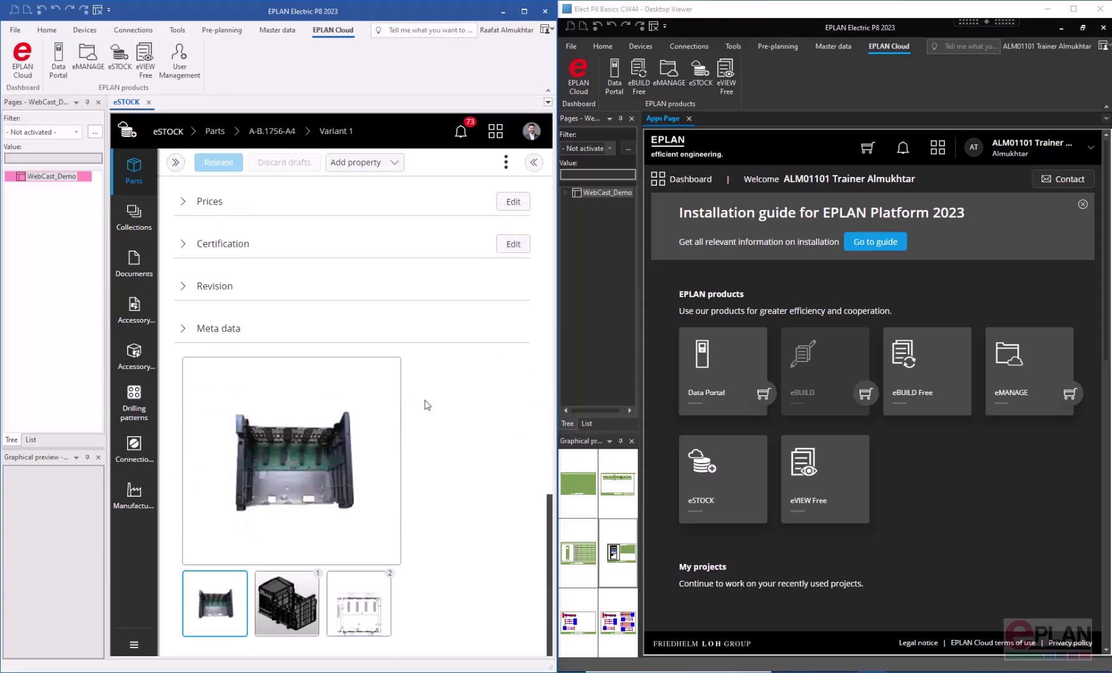
{"action": "scroll", "coordinate": [472, 410], "scroll_direction": "up", "scroll_amount": 15}
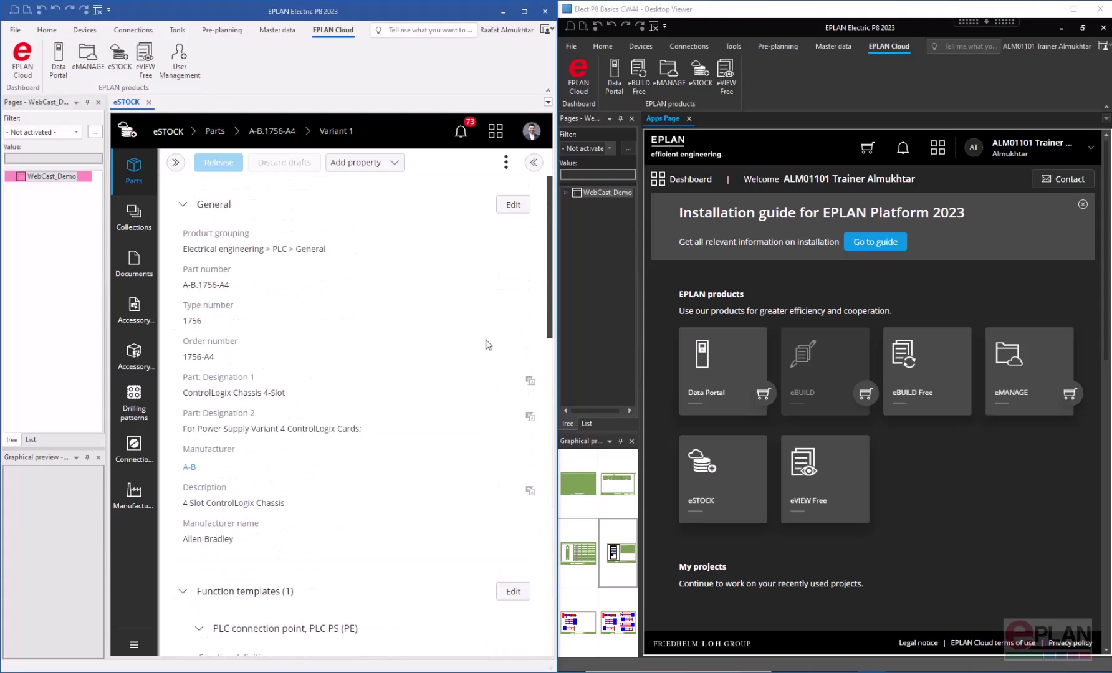
{"action": "left_click", "coordinate": [534, 162]}
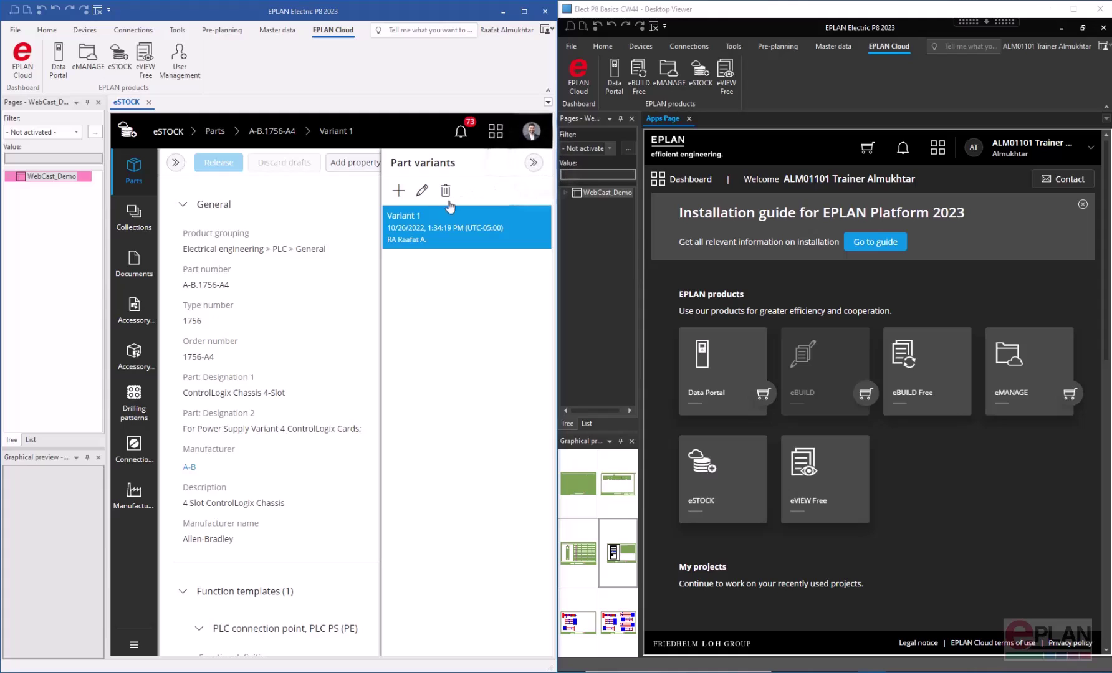
{"action": "left_click", "coordinate": [534, 163]}
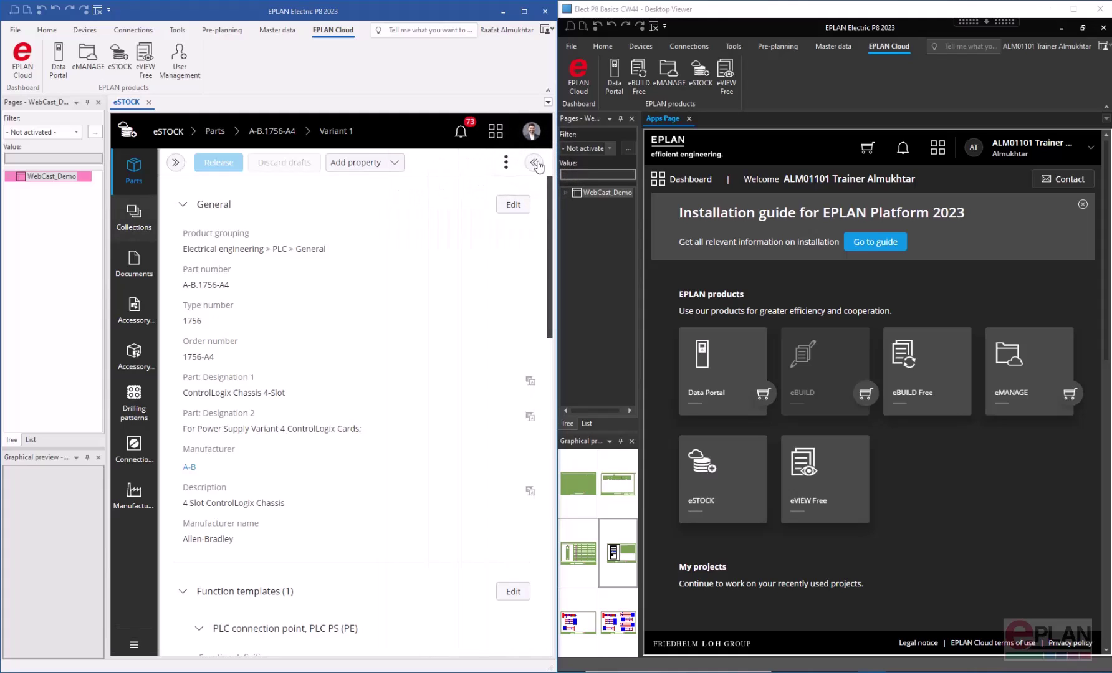
Look through the documents, accessory lists, accessory placements, drilling patterns, connection point patterns and manufacturers stored in eSTOCK
{"action": "left_click", "coordinate": [135, 265]}
{"action": "left_click", "coordinate": [136, 317]}
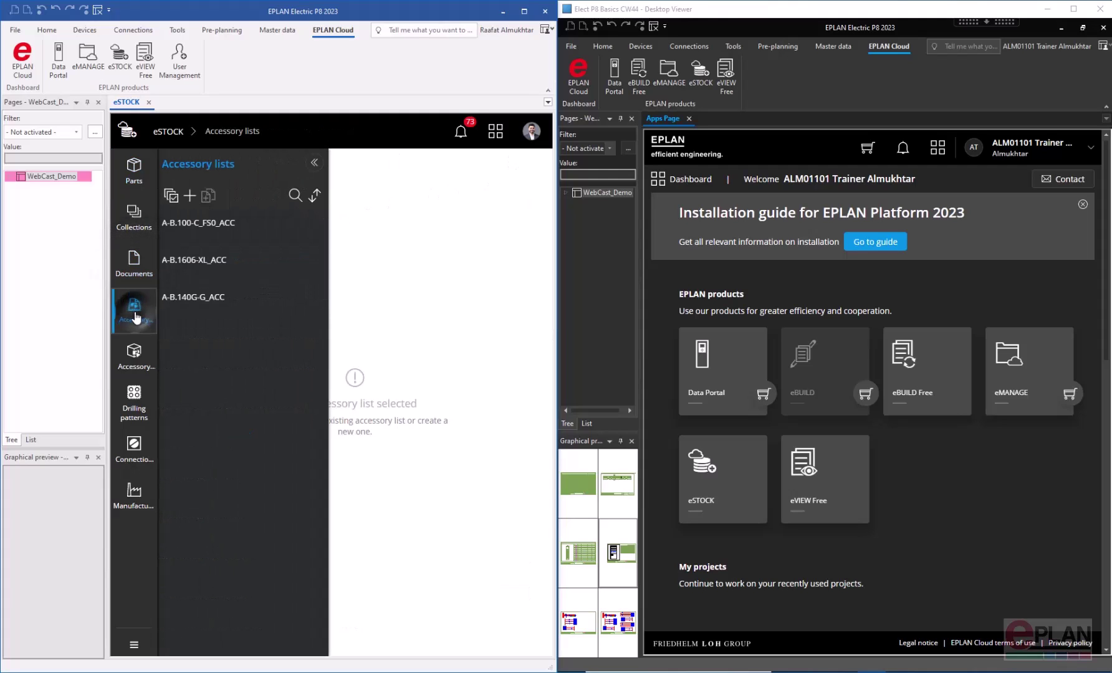
{"action": "left_click", "coordinate": [138, 358]}
{"action": "left_click", "coordinate": [137, 404]}
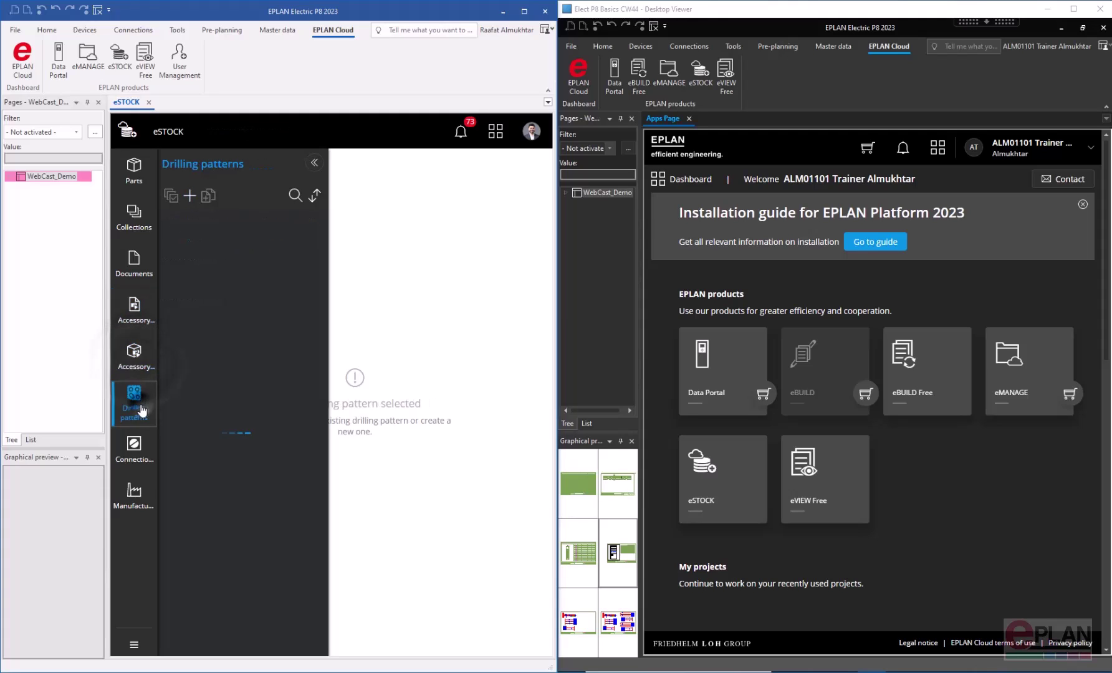
{"action": "left_click", "coordinate": [136, 444]}
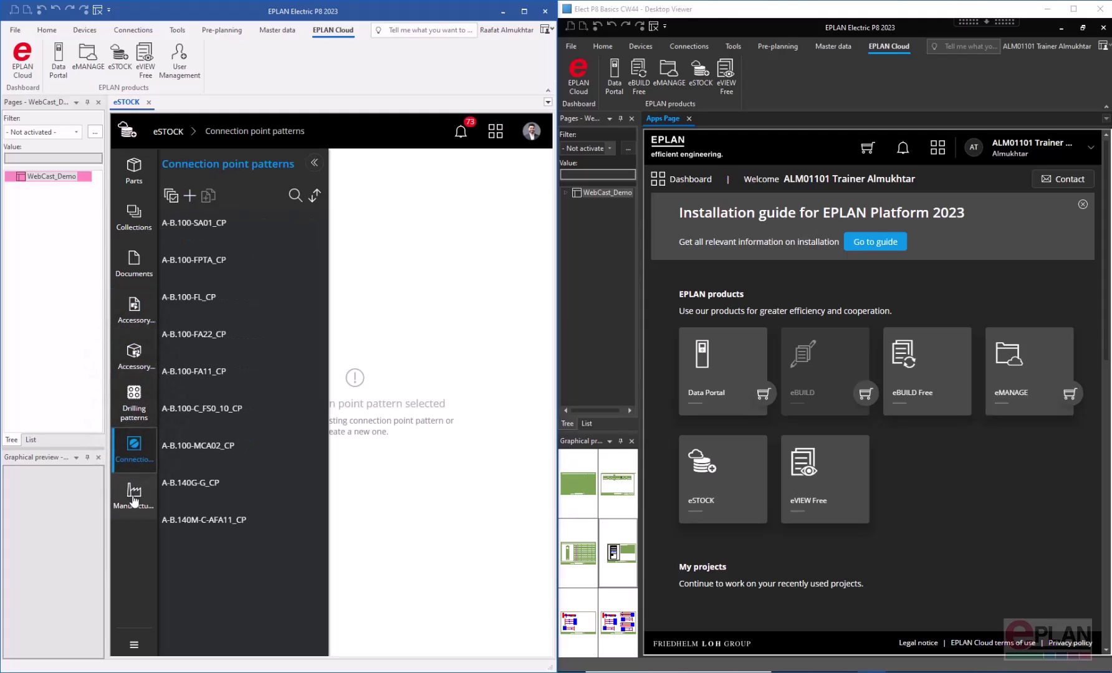
{"action": "left_click", "coordinate": [133, 497]}
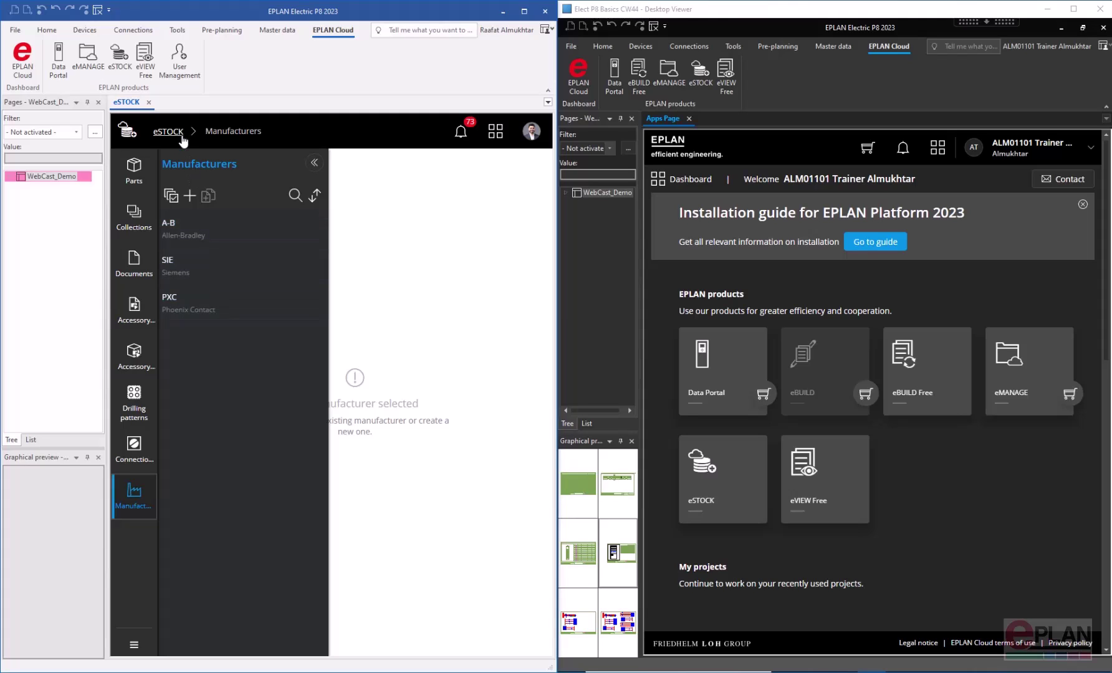
Compare the parts contained in the collections Collectioin 1 and New collection, and leave New collection open
{"action": "left_click", "coordinate": [140, 213]}
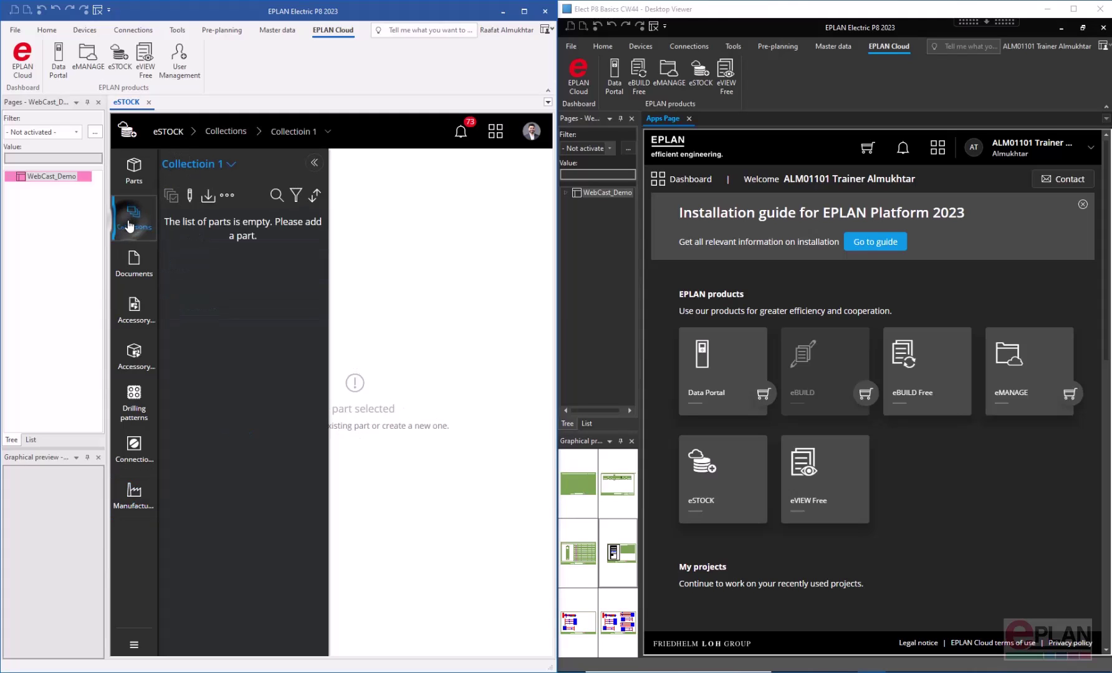
{"action": "left_click", "coordinate": [232, 165]}
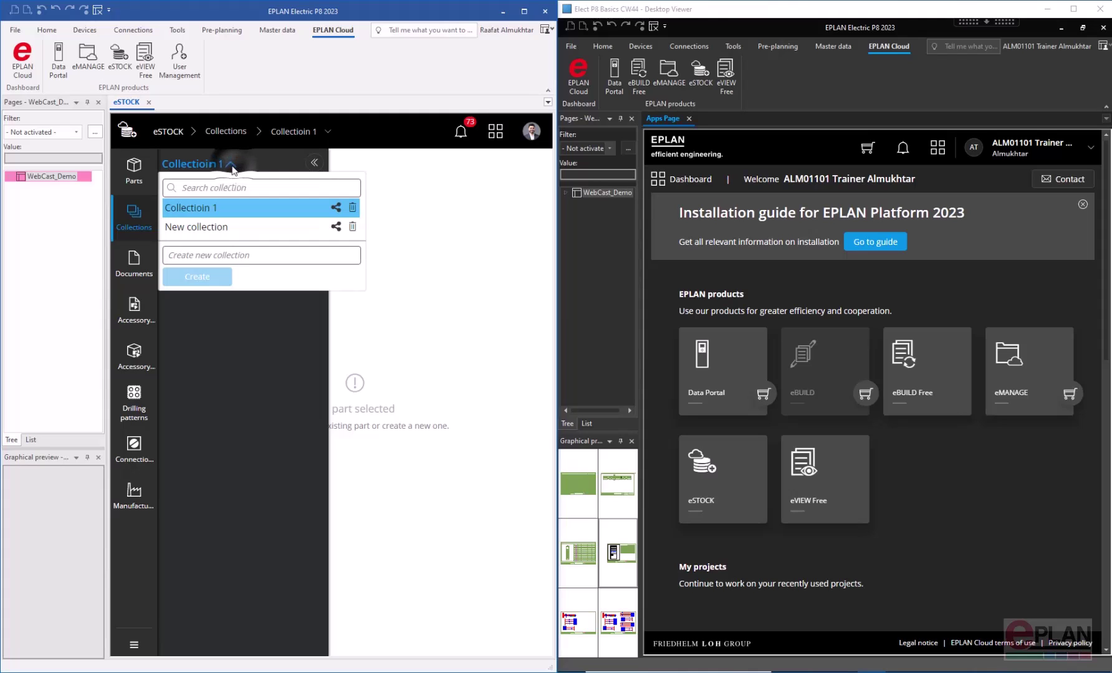
{"action": "left_click", "coordinate": [191, 228]}
{"action": "left_click", "coordinate": [246, 163]}
{"action": "left_click", "coordinate": [201, 209]}
{"action": "left_click", "coordinate": [229, 164]}
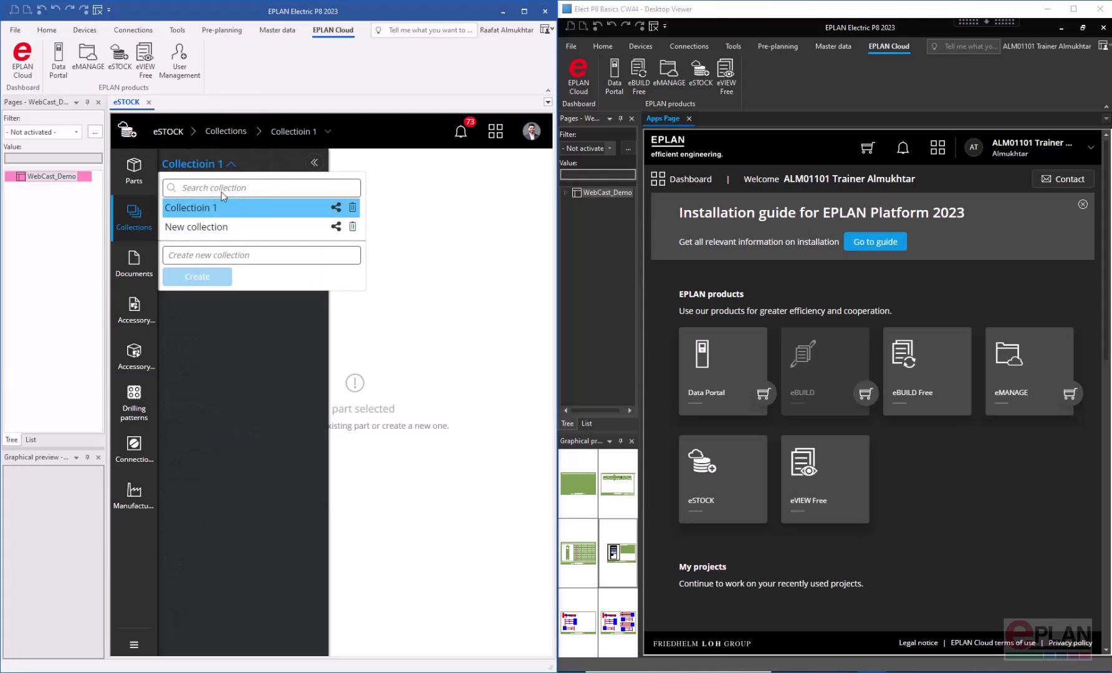
{"action": "left_click", "coordinate": [204, 228]}
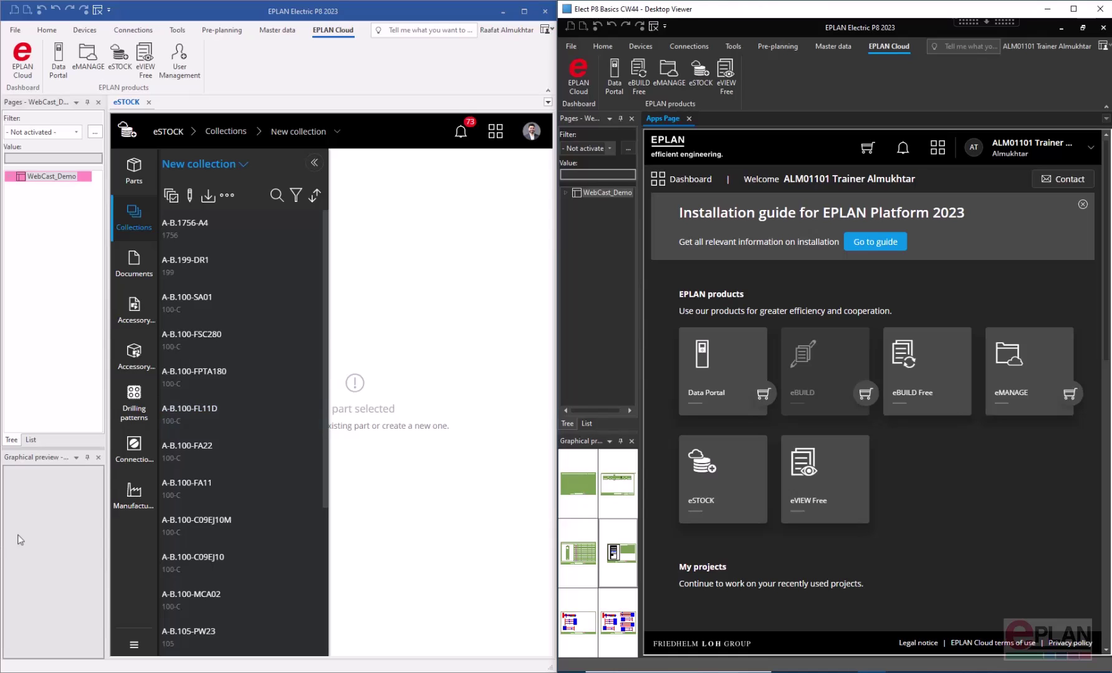
Switch to the EPLAN session in Desktop Viewer, open eSTOCK, and check it for collections before returning to its parts
{"action": "left_click", "coordinate": [702, 87]}
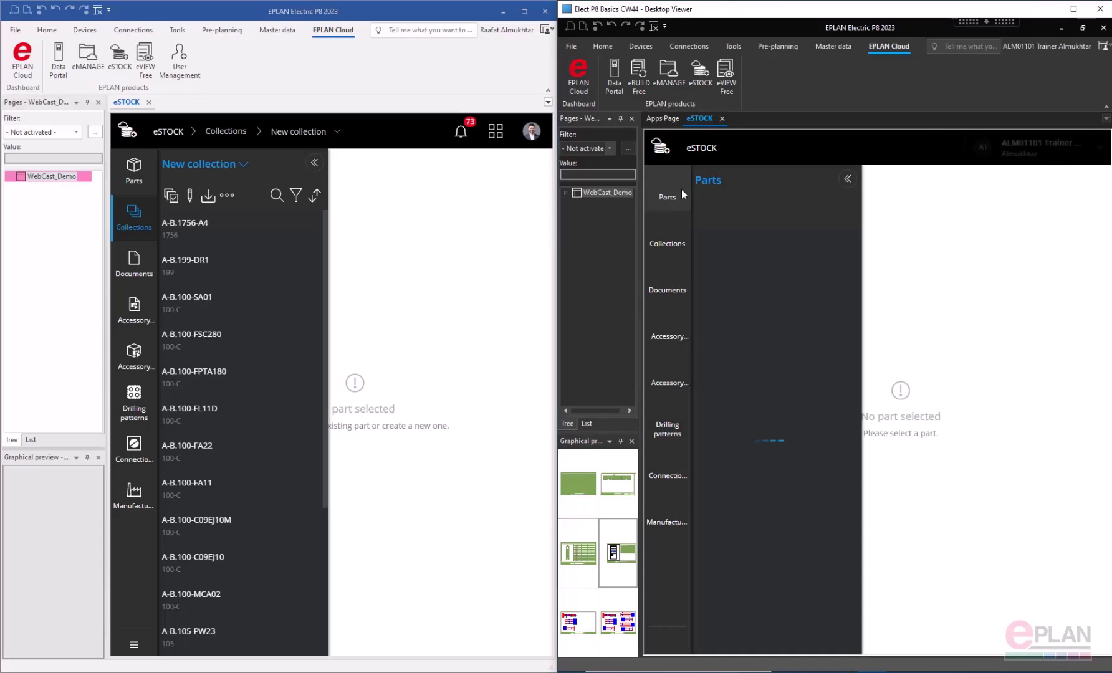
{"action": "left_click", "coordinate": [666, 239]}
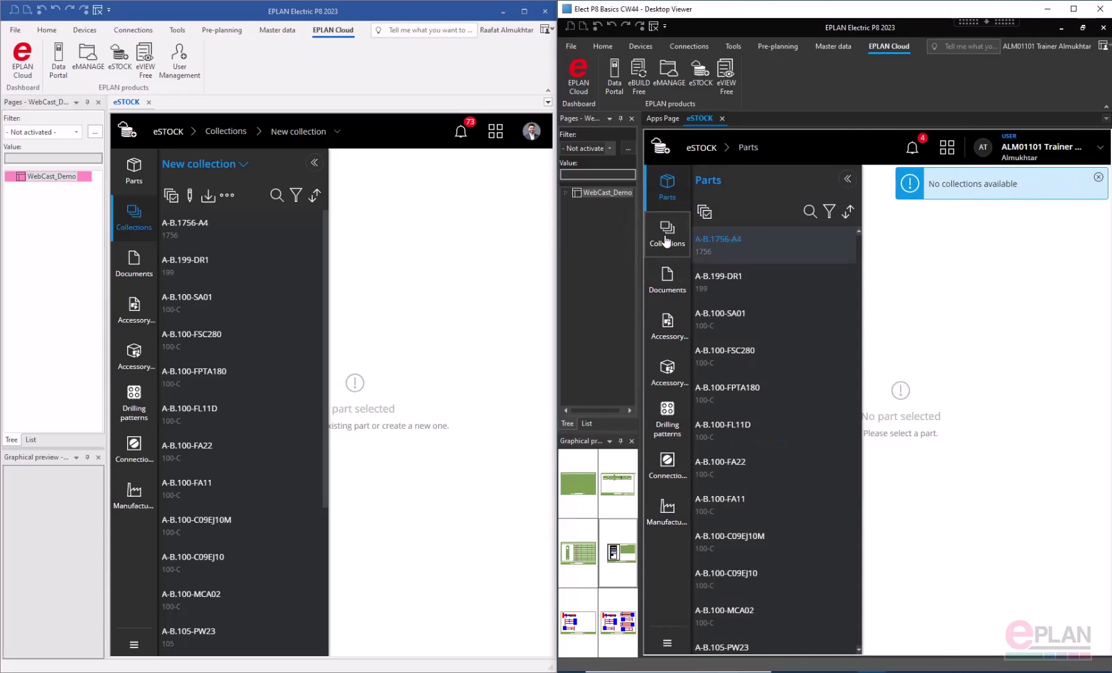
{"action": "left_click", "coordinate": [664, 191]}
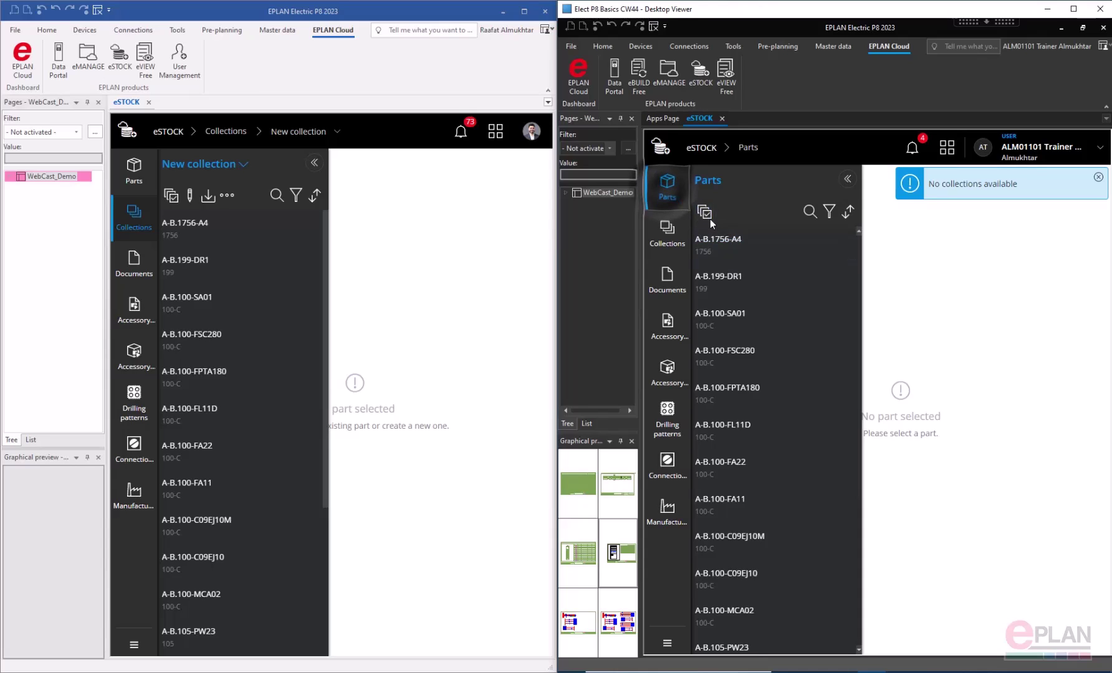
Select all parts in the Desktop Viewer session's eSTOCK using multiple selection, and clear the selection again
{"action": "left_click", "coordinate": [710, 219]}
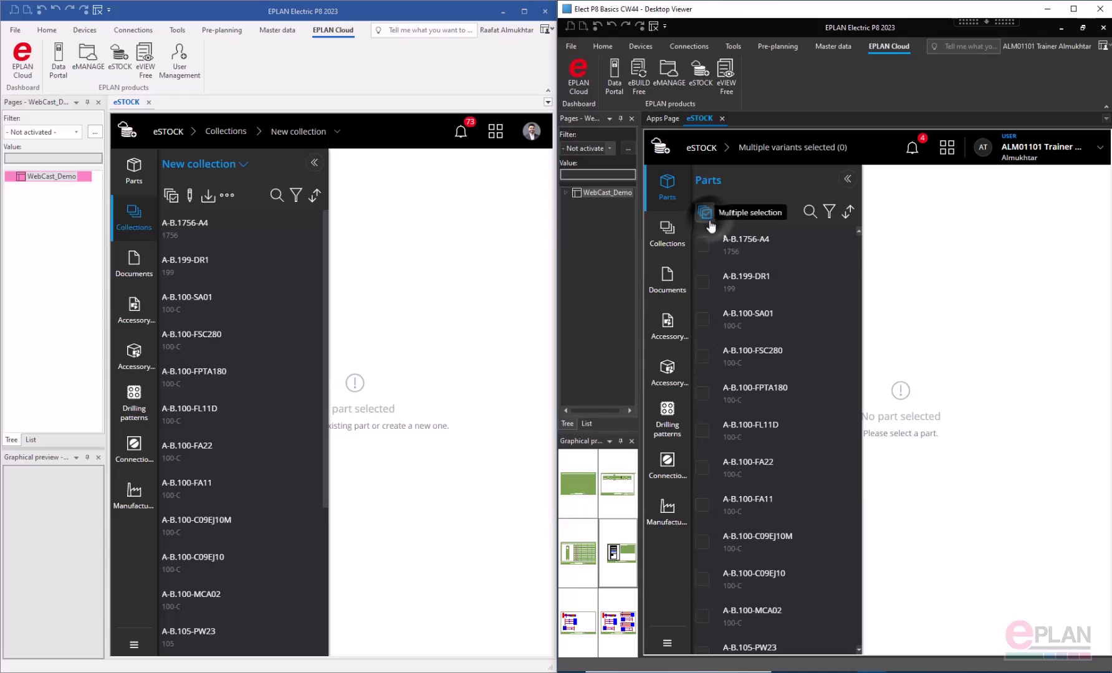
{"action": "left_click", "coordinate": [703, 236]}
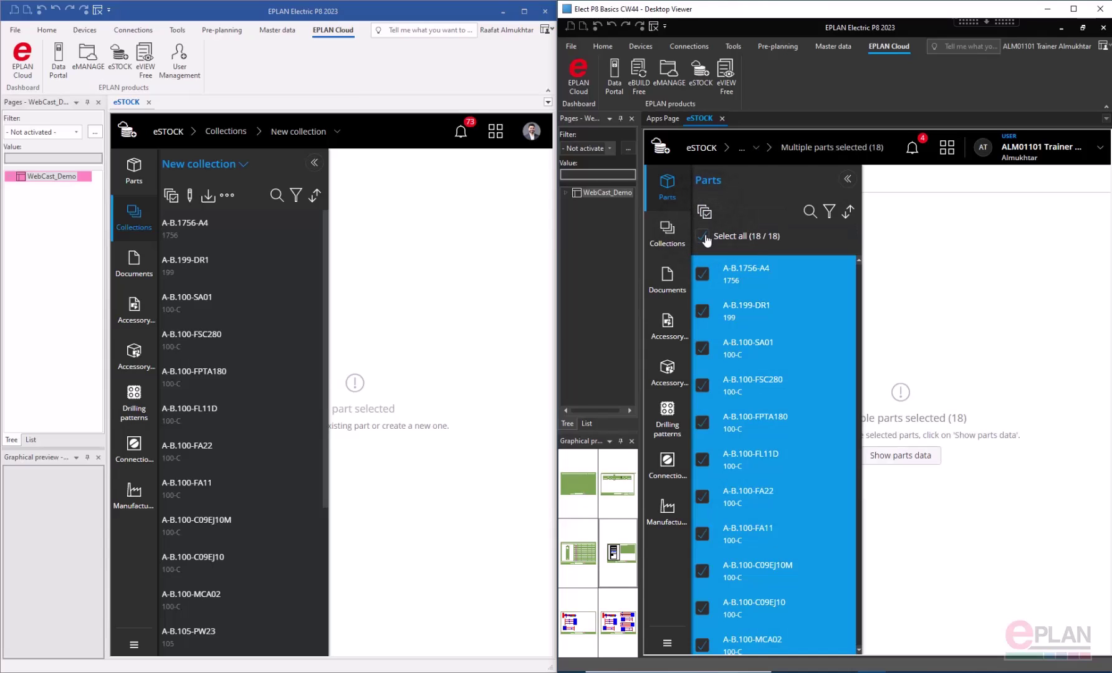
{"action": "left_click", "coordinate": [704, 212]}
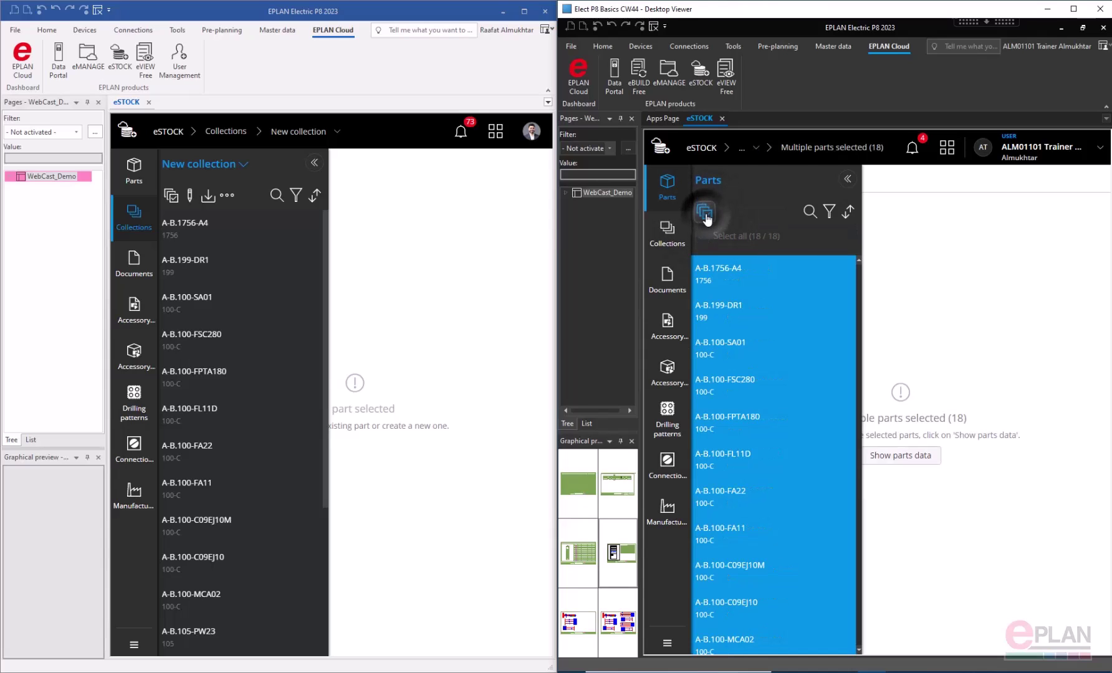
{"action": "left_click", "coordinate": [667, 184]}
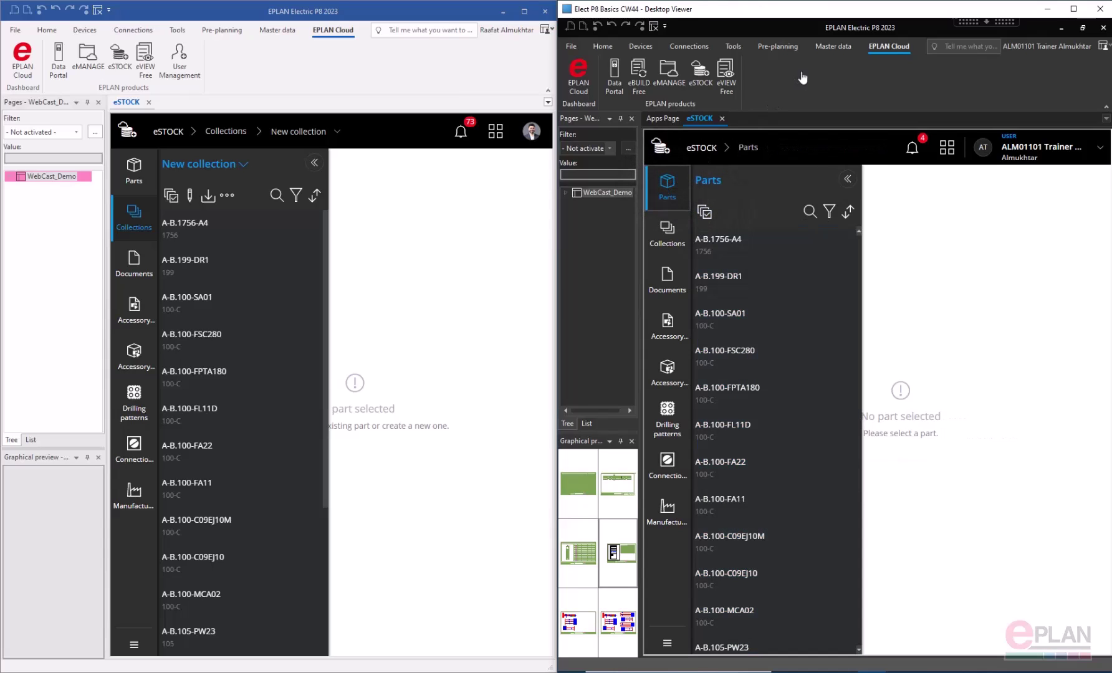
Try to use an eSTOCK collection as the database source in the parts management settings, and close without saving
{"action": "left_click", "coordinate": [830, 47]}
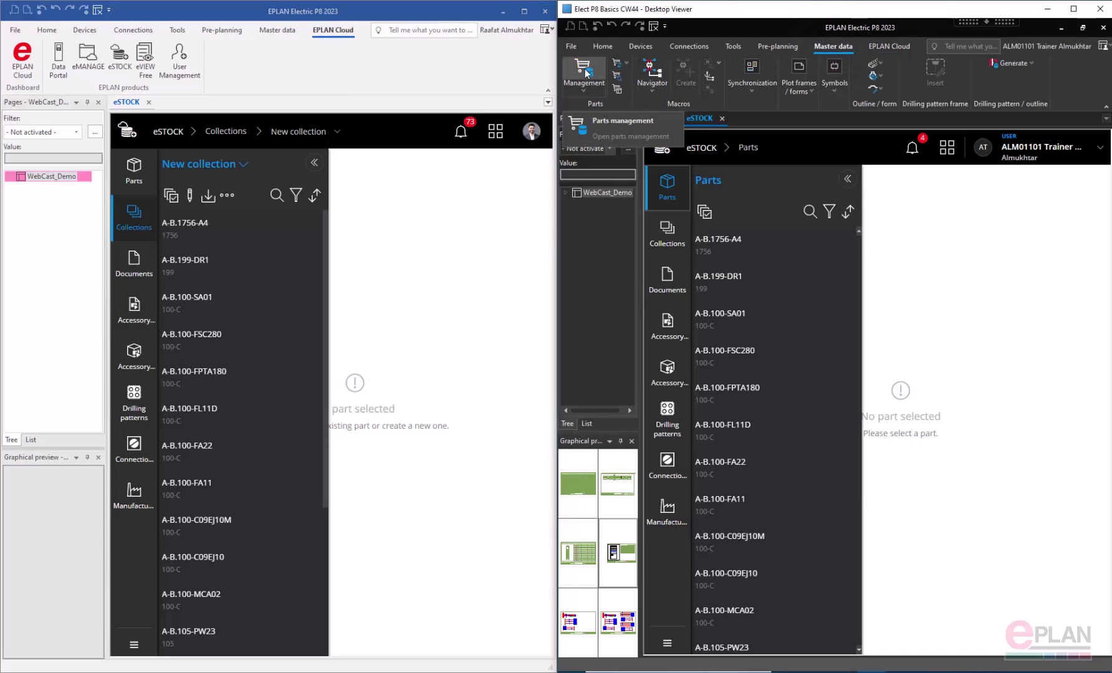
{"action": "left_click", "coordinate": [586, 71]}
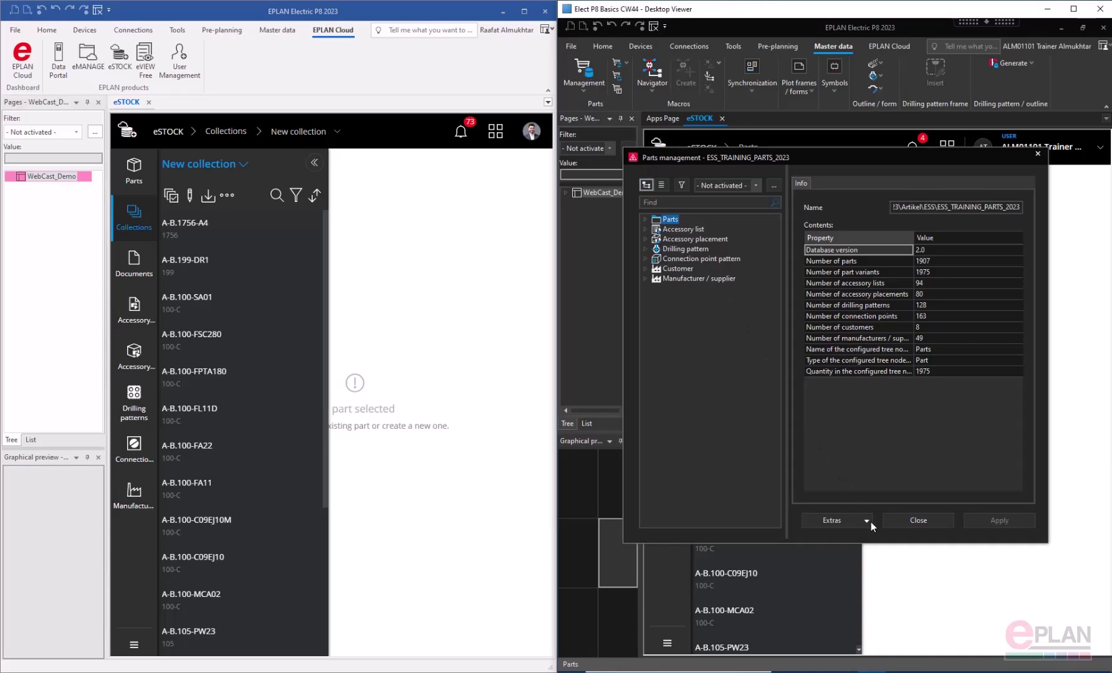
{"action": "left_click", "coordinate": [866, 521]}
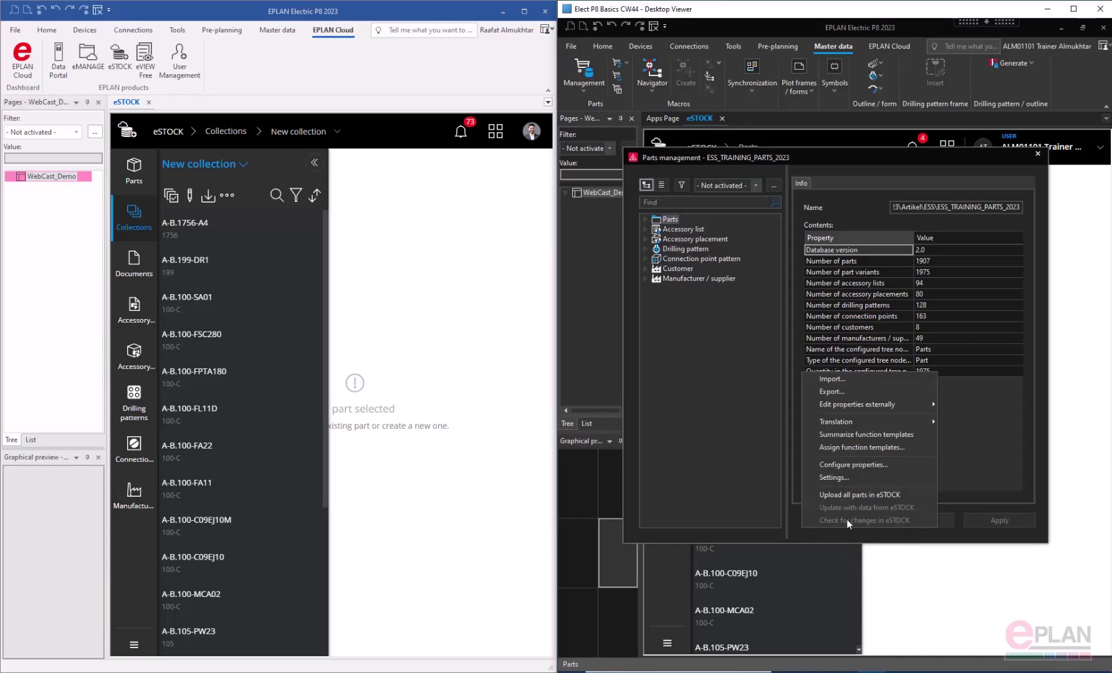
{"action": "left_click", "coordinate": [843, 477]}
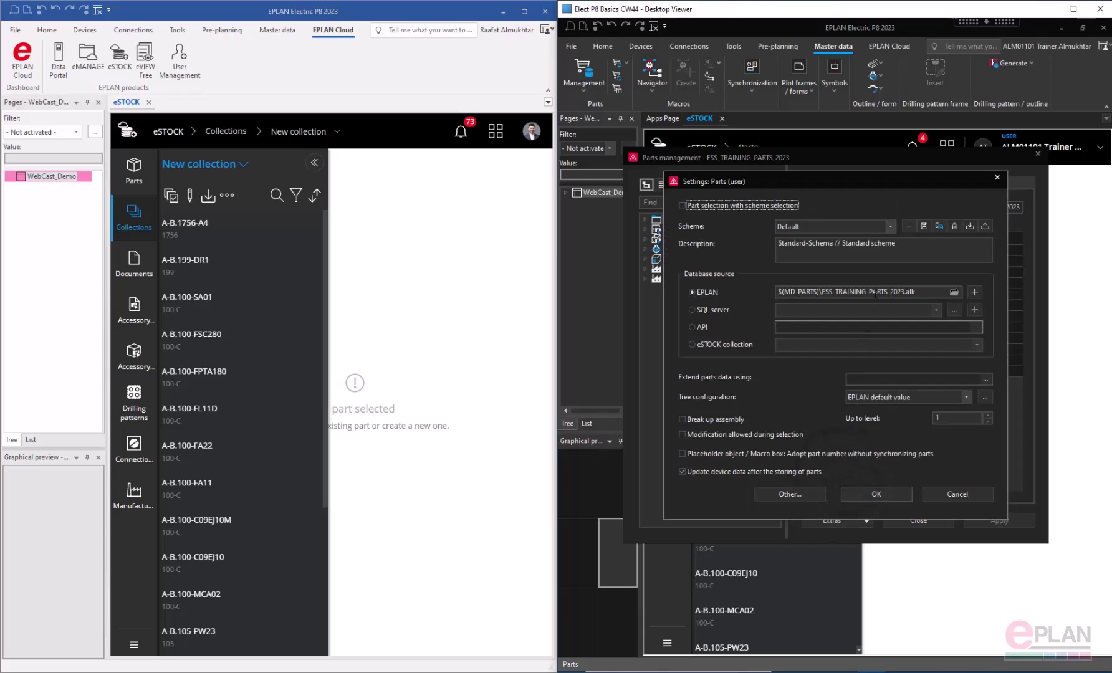
{"action": "left_click", "coordinate": [691, 344]}
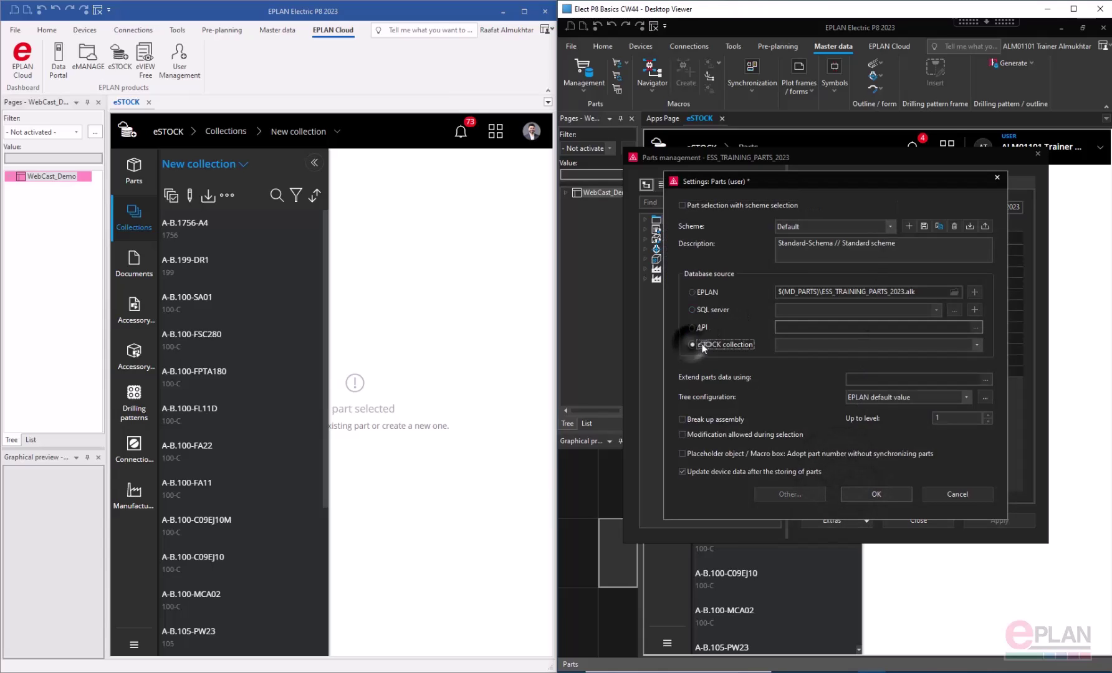
{"action": "left_click", "coordinate": [977, 345]}
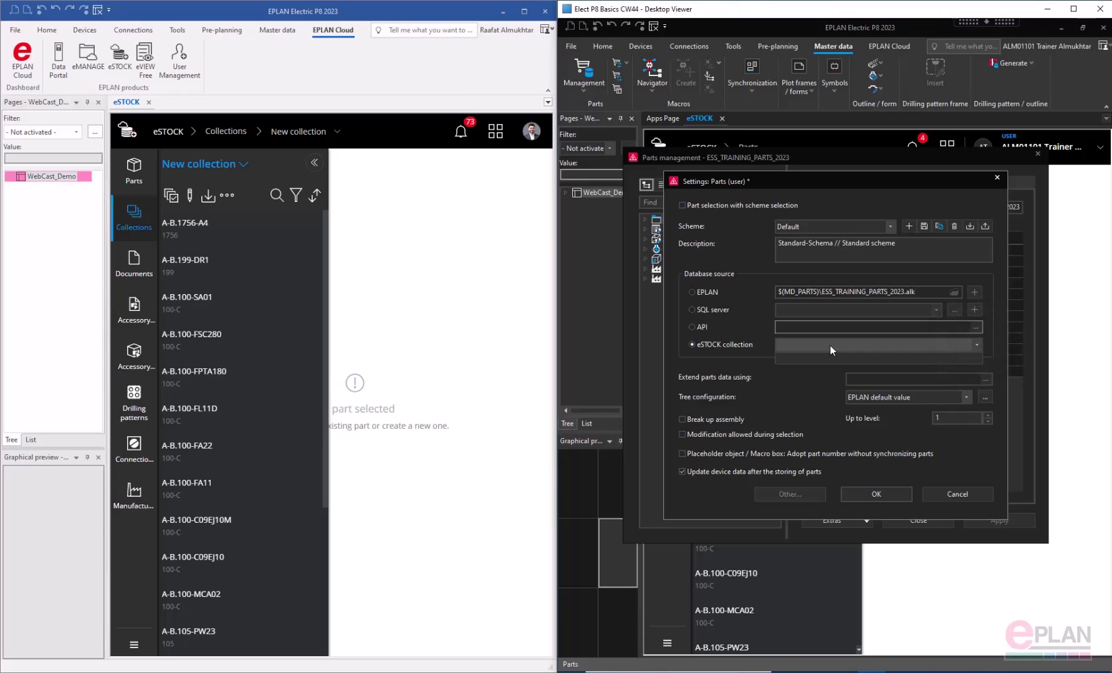
{"action": "left_click", "coordinate": [957, 493]}
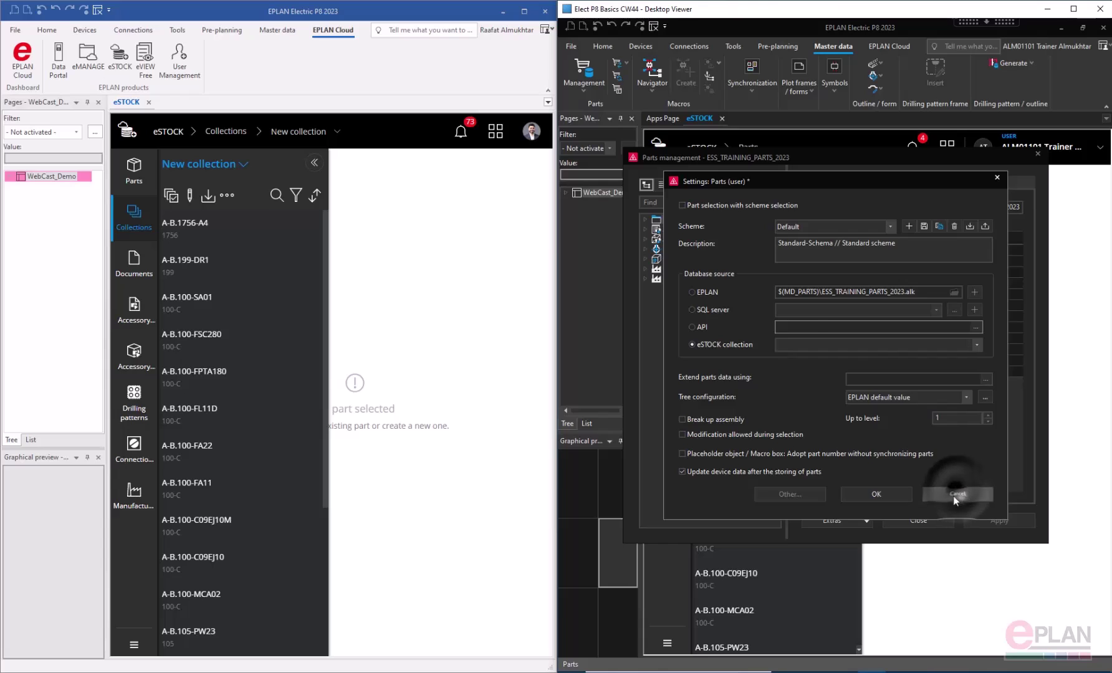
{"action": "left_click", "coordinate": [921, 523]}
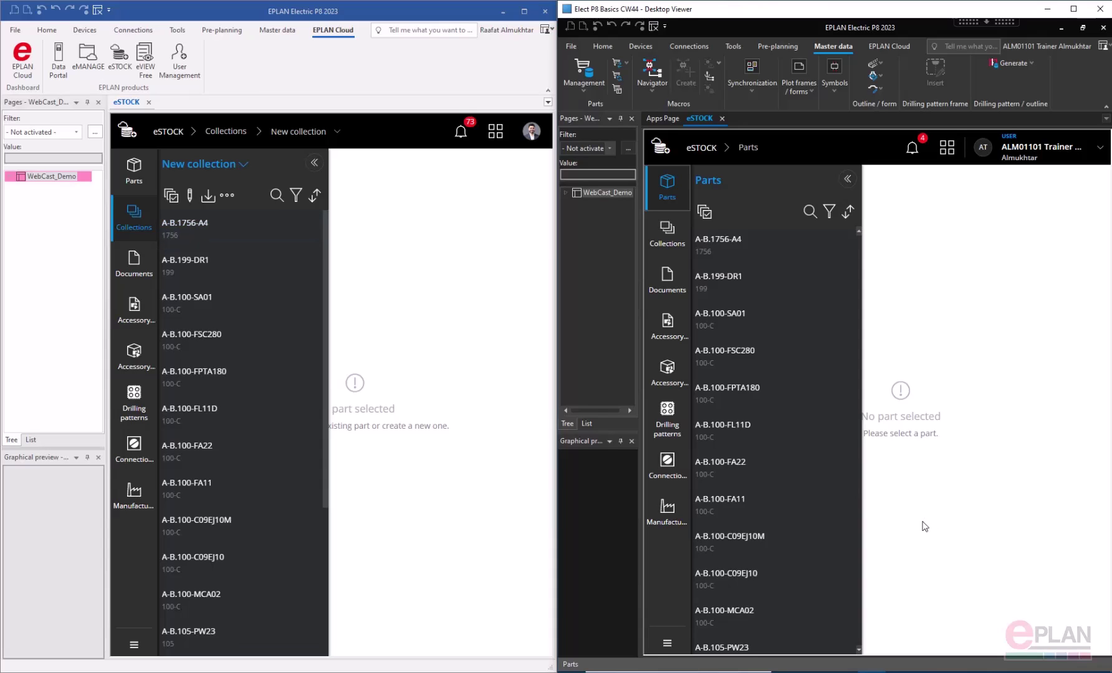
Share New collection with all users from the first EPLAN session, and display its parts in the Desktop Viewer session's eSTOCK
{"action": "left_click", "coordinate": [369, 121]}
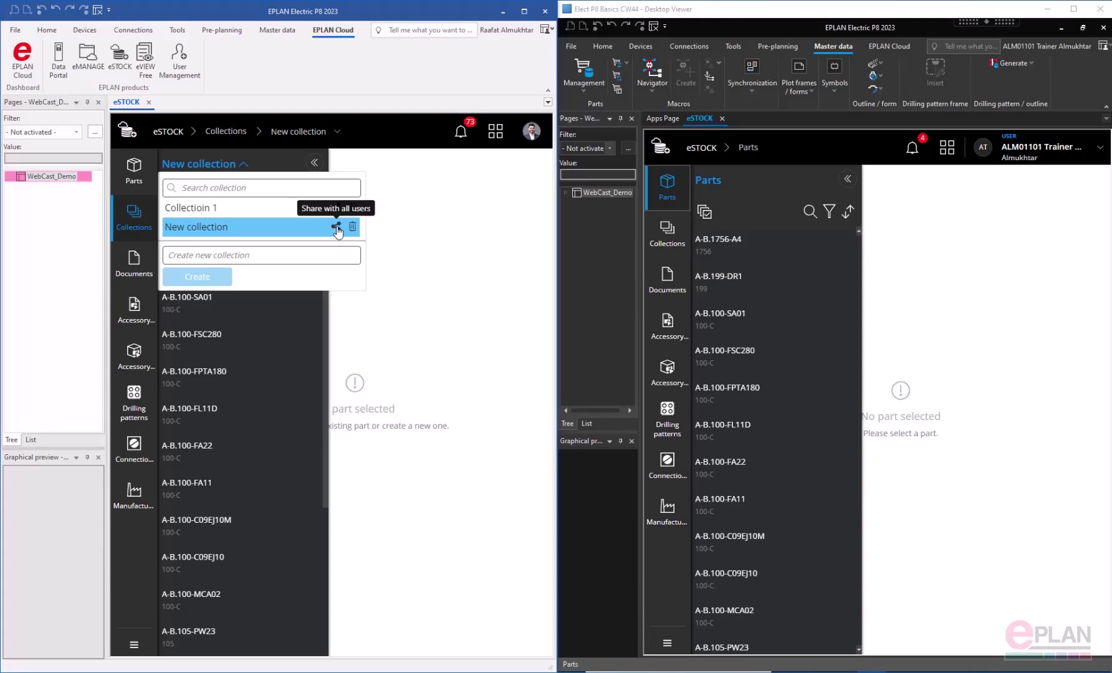
{"action": "left_click", "coordinate": [337, 227]}
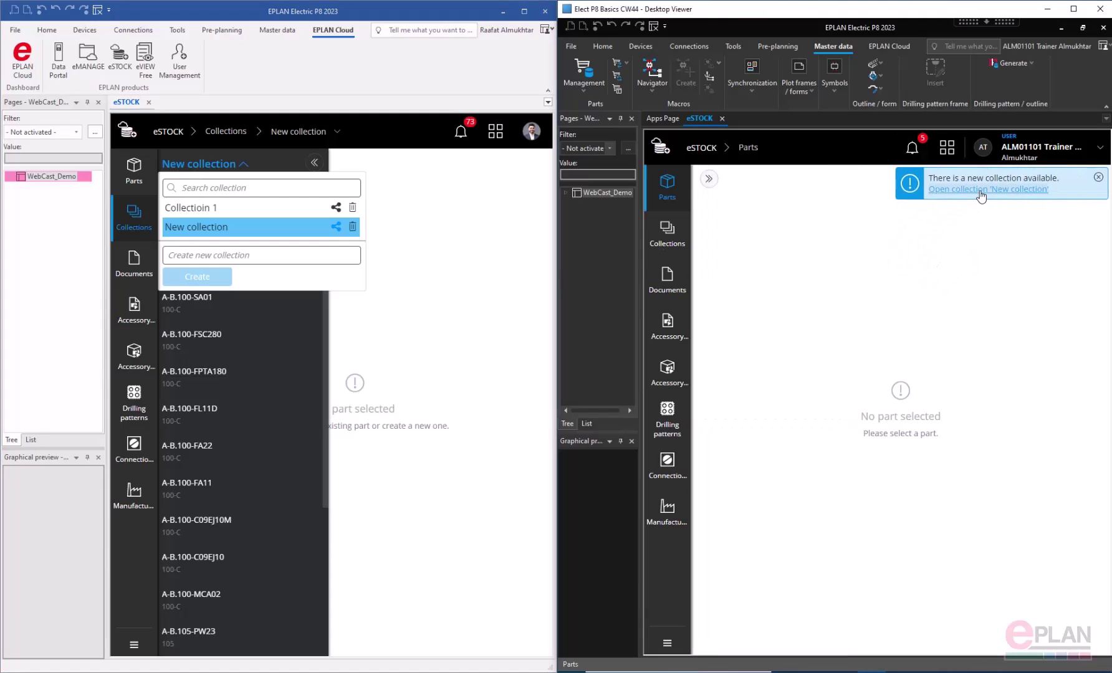
{"action": "left_click", "coordinate": [981, 190]}
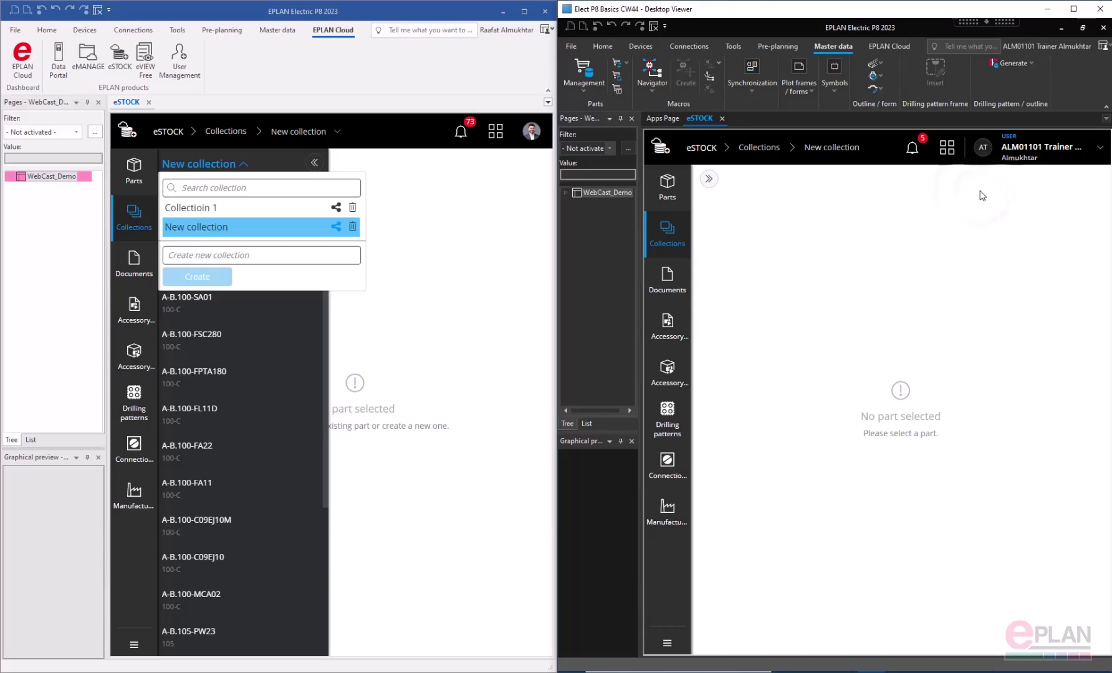
{"action": "left_click", "coordinate": [709, 183]}
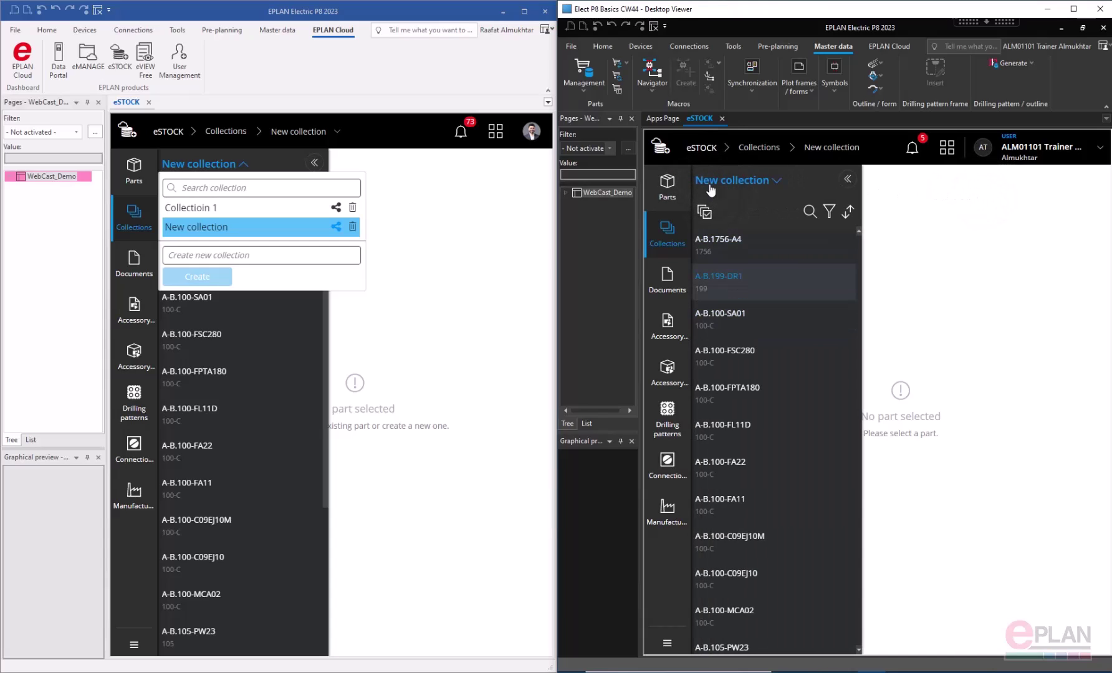
Retry choosing the shared eSTOCK collection as the parts database source, and cancel the settings and parts management
{"action": "left_click", "coordinate": [584, 73]}
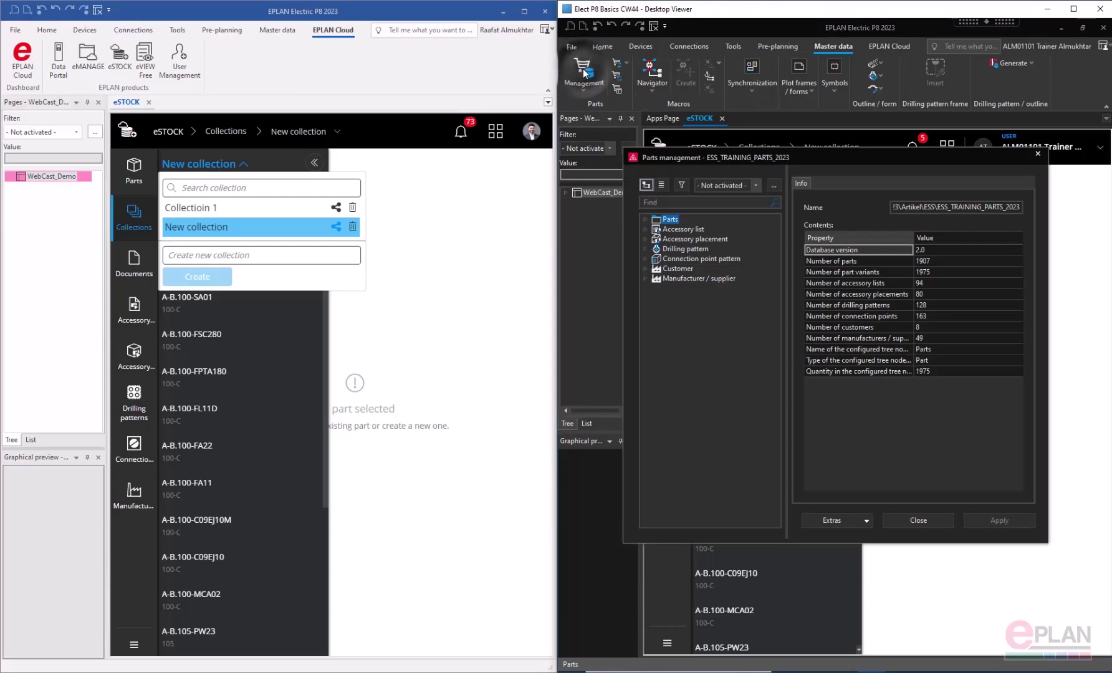
{"action": "left_click", "coordinate": [866, 521]}
{"action": "left_click", "coordinate": [835, 477]}
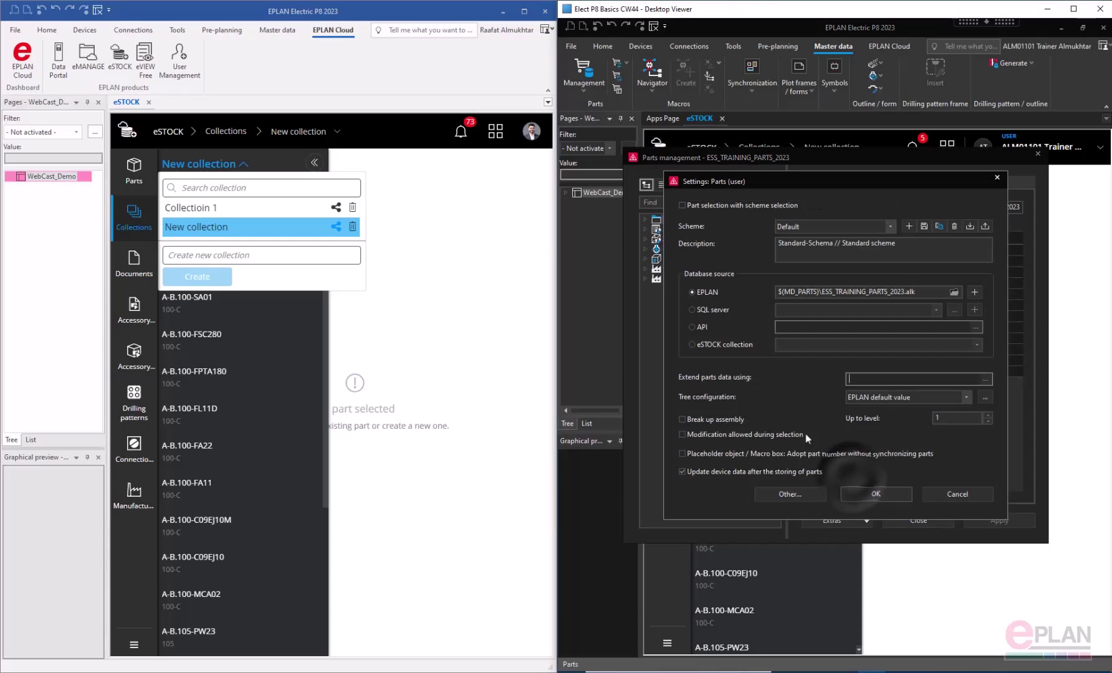
{"action": "left_click", "coordinate": [705, 343]}
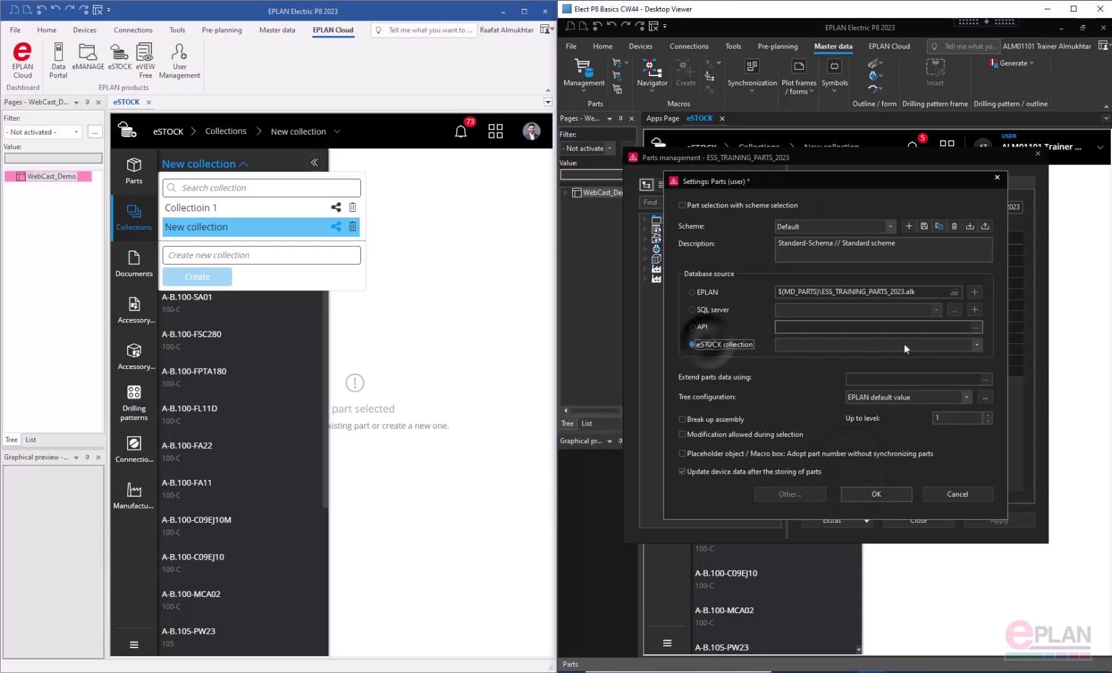
{"action": "left_click", "coordinate": [977, 344]}
{"action": "left_click", "coordinate": [982, 346]}
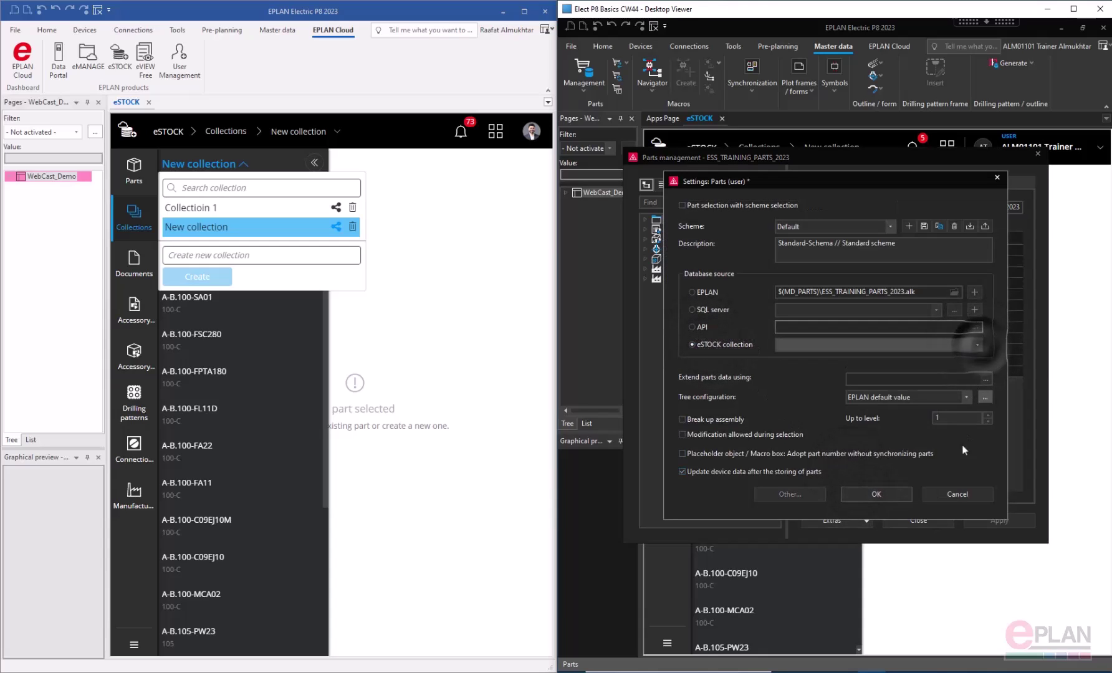
{"action": "left_click", "coordinate": [952, 495]}
{"action": "left_click", "coordinate": [925, 519]}
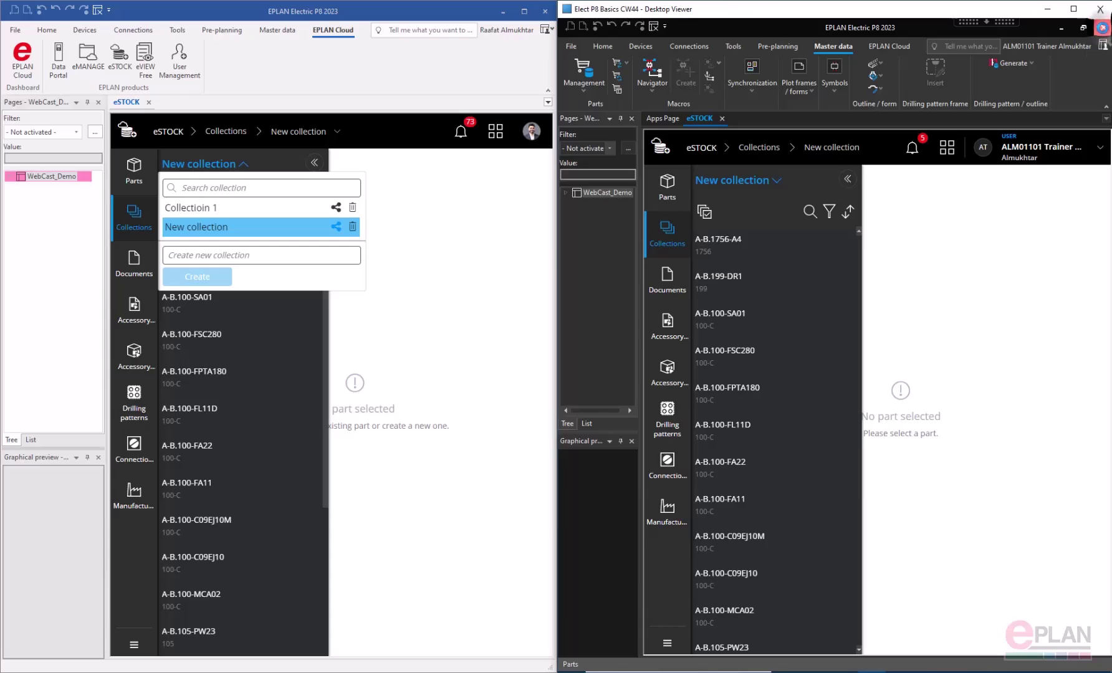
Close EPLAN in the Desktop Viewer session, restart EPLAN Platform 2023, and bring up its master data commands
{"action": "left_click", "coordinate": [1102, 28]}
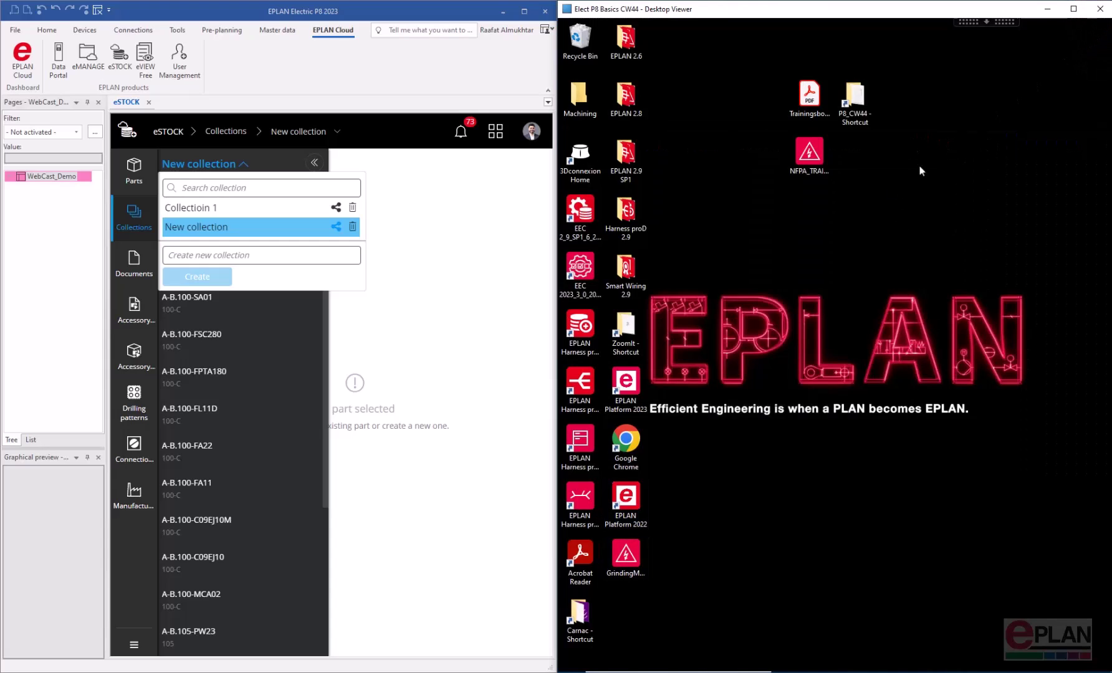
{"action": "double_click", "coordinate": [625, 387]}
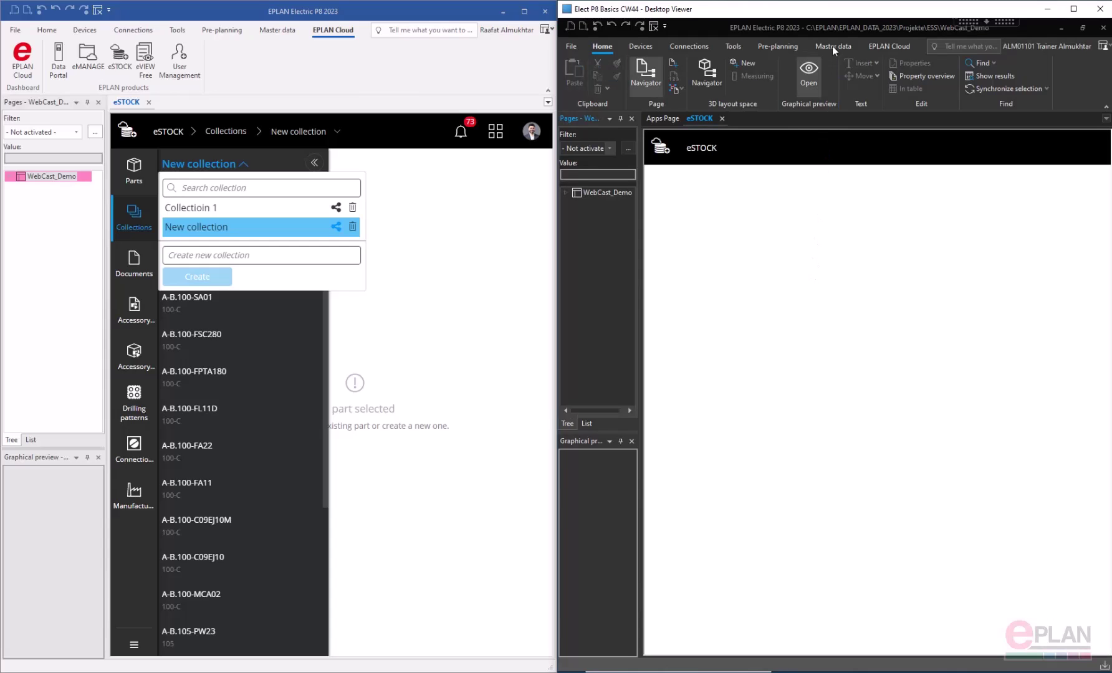
{"action": "left_click", "coordinate": [832, 46]}
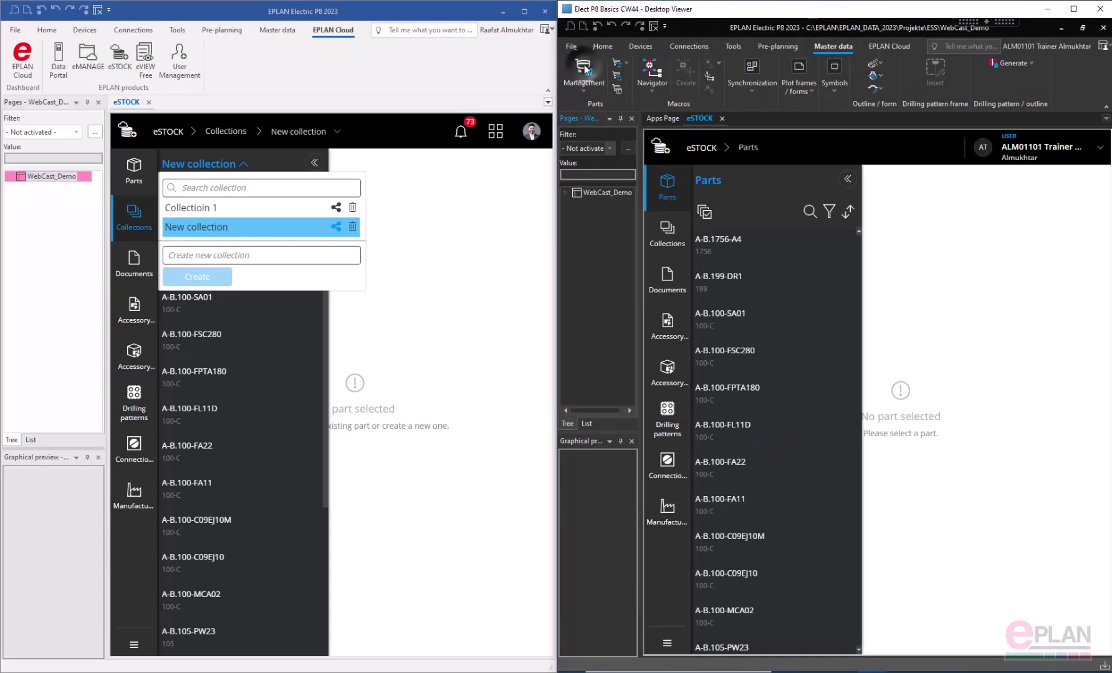
Set the eSTOCK collection New collection as the parts database source, accept the data download, and expand the Parts tree
{"action": "left_click", "coordinate": [584, 65]}
{"action": "left_click", "coordinate": [867, 520]}
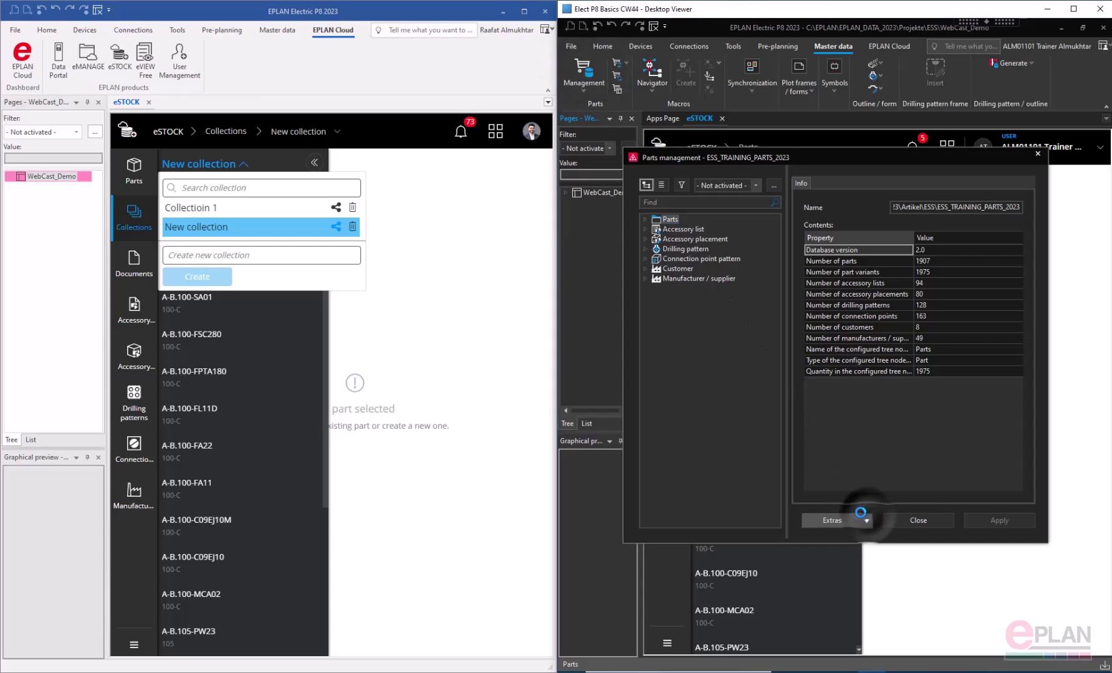
{"action": "left_click", "coordinate": [852, 481]}
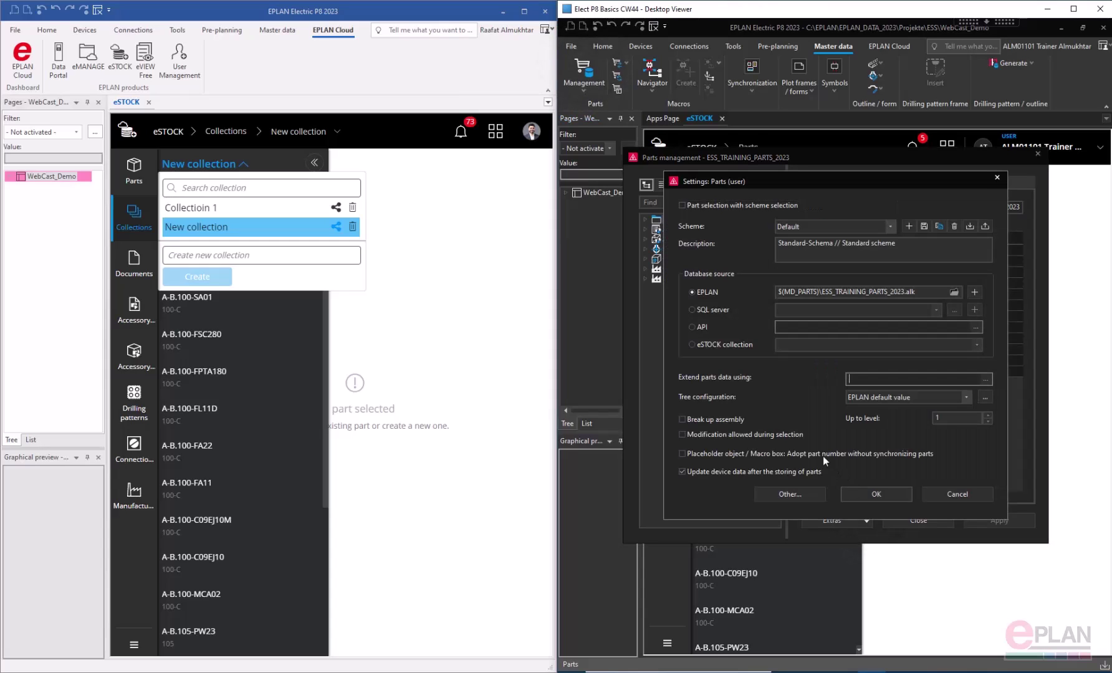
{"action": "left_click", "coordinate": [692, 344]}
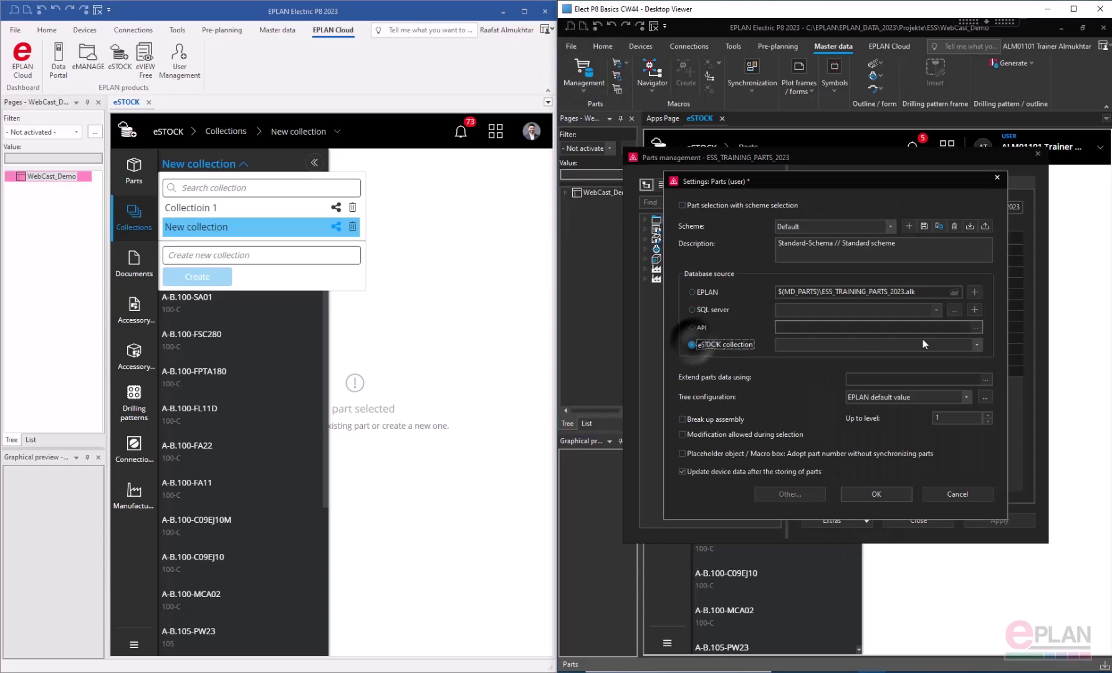
{"action": "left_click", "coordinate": [976, 345]}
{"action": "left_click", "coordinate": [808, 353]}
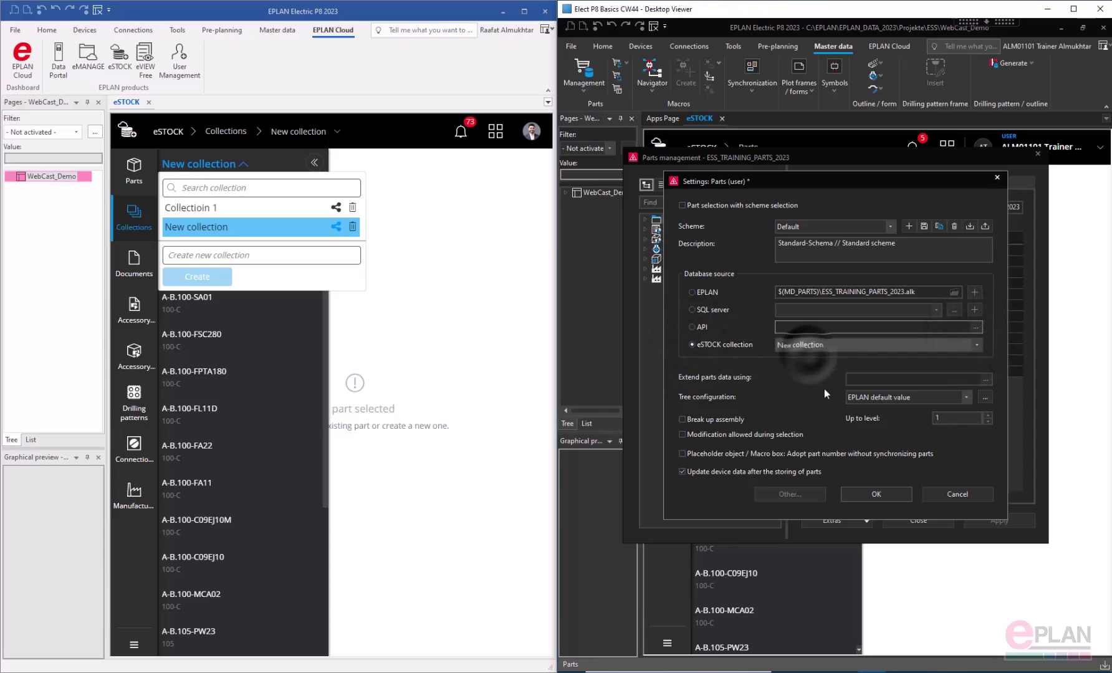
{"action": "left_click", "coordinate": [876, 496]}
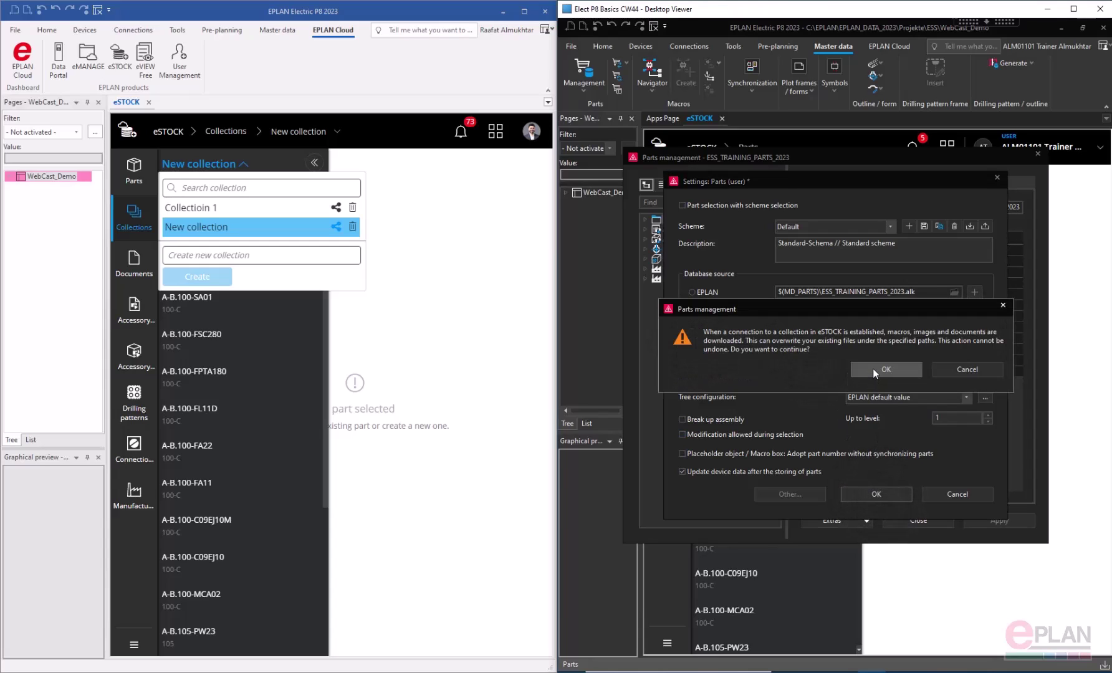
{"action": "left_click", "coordinate": [872, 368]}
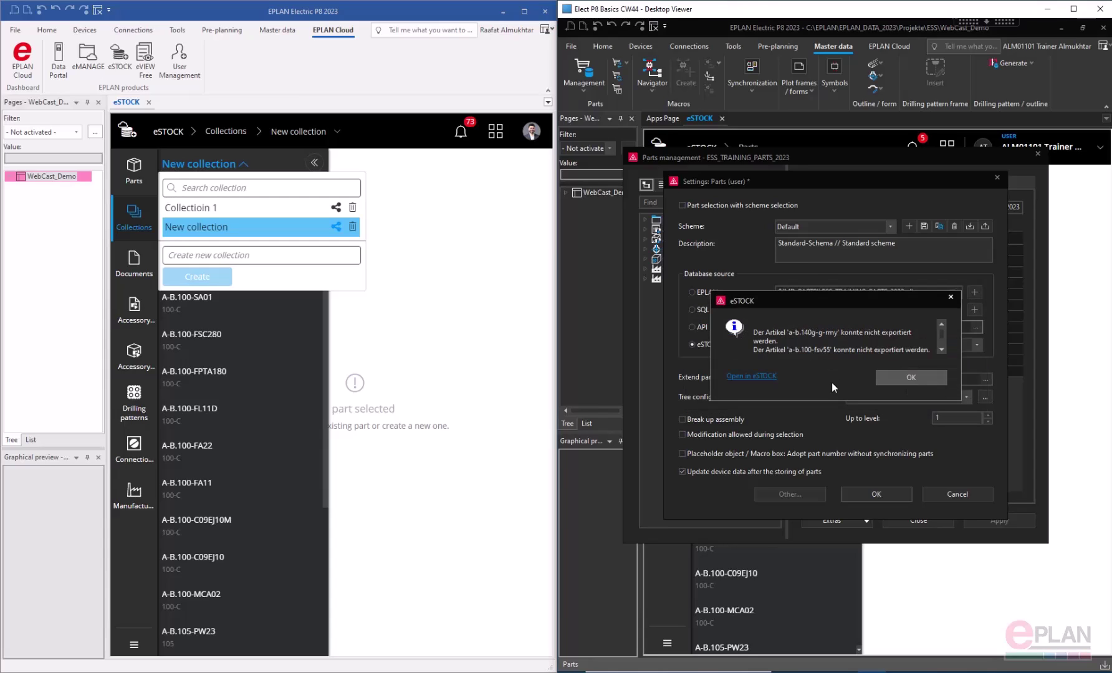
{"action": "left_click", "coordinate": [910, 377]}
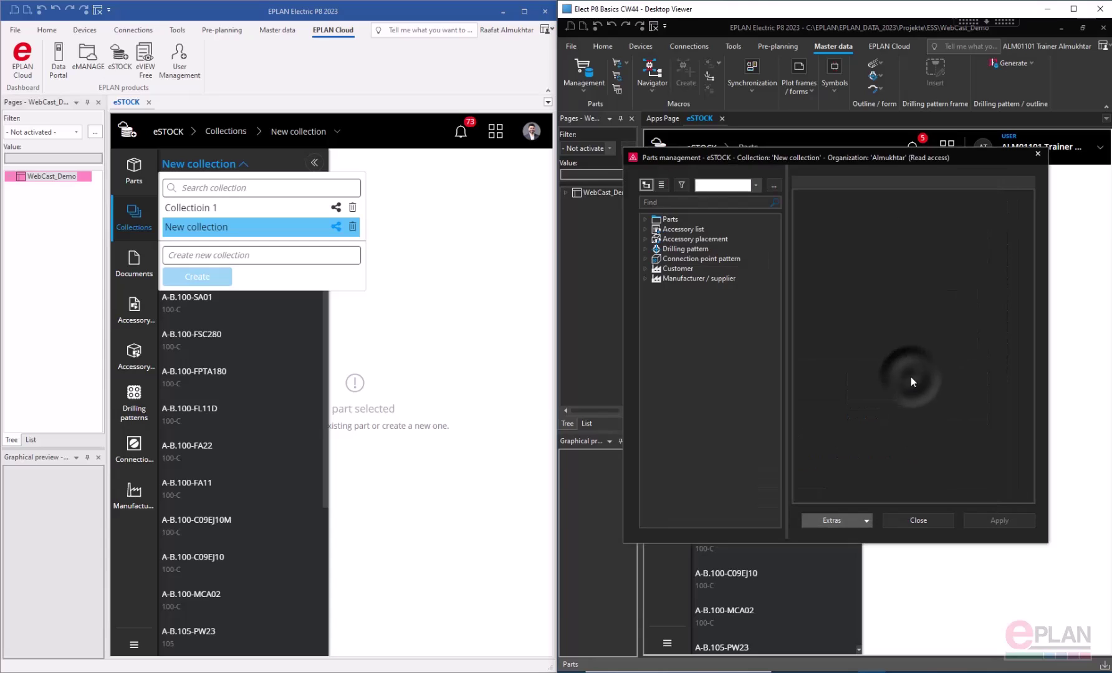
{"action": "left_click", "coordinate": [648, 219]}
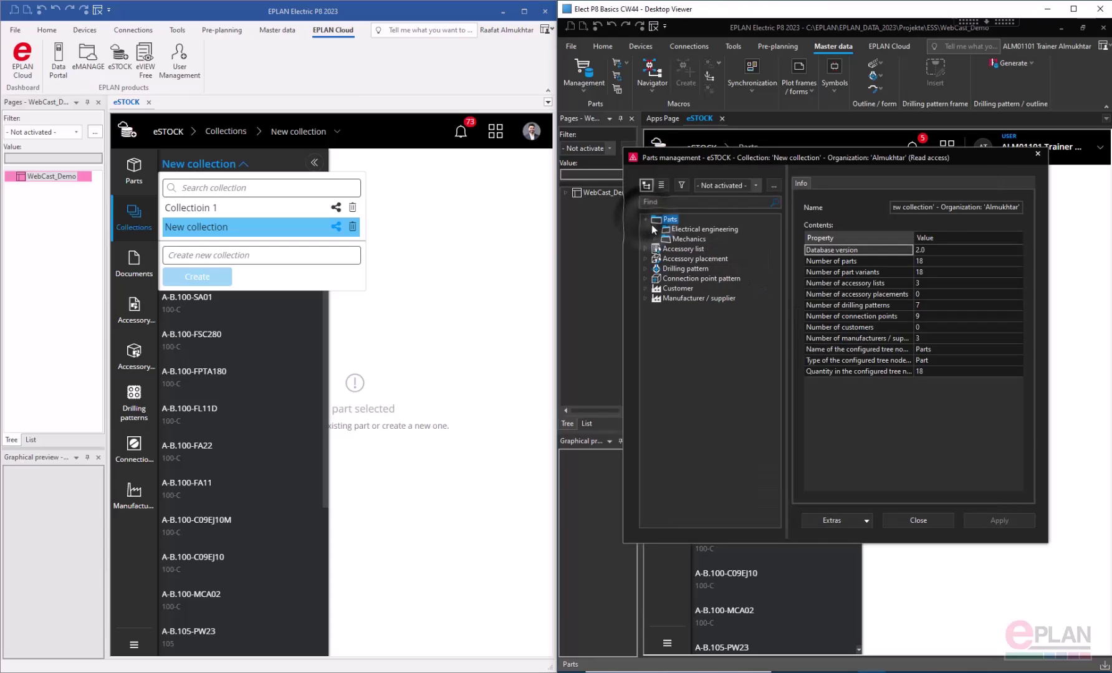
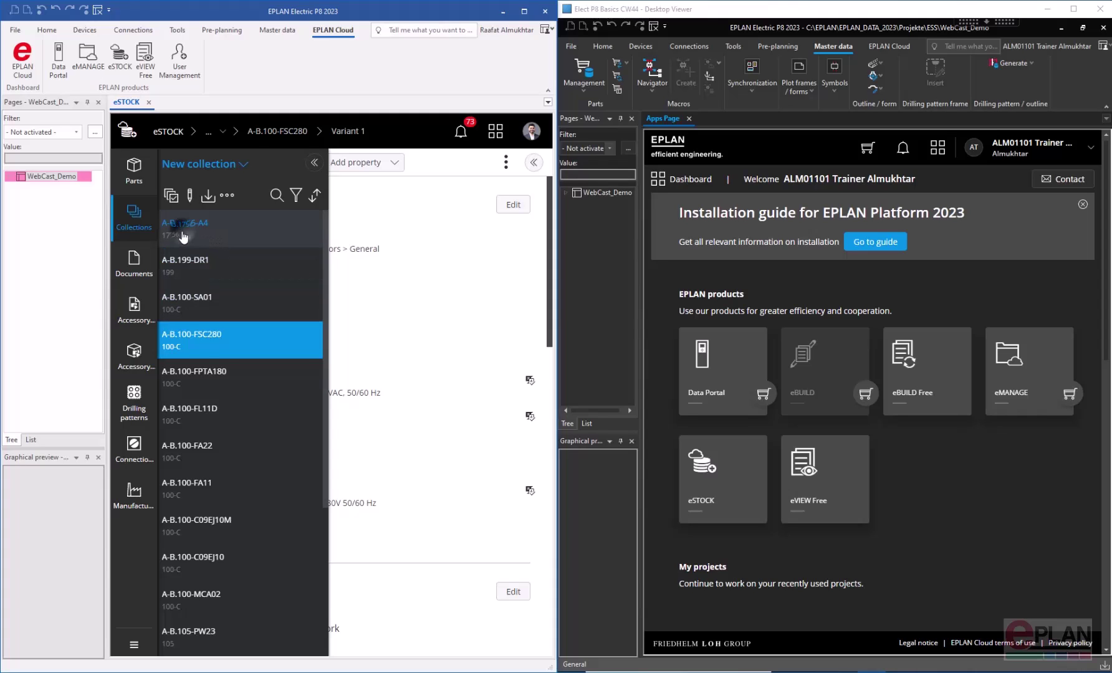
In the first EPLAN session's New collection, set the type number of part A-B.1756-A4 to 1756-TEST1 and release the change
{"action": "left_click", "coordinate": [183, 236]}
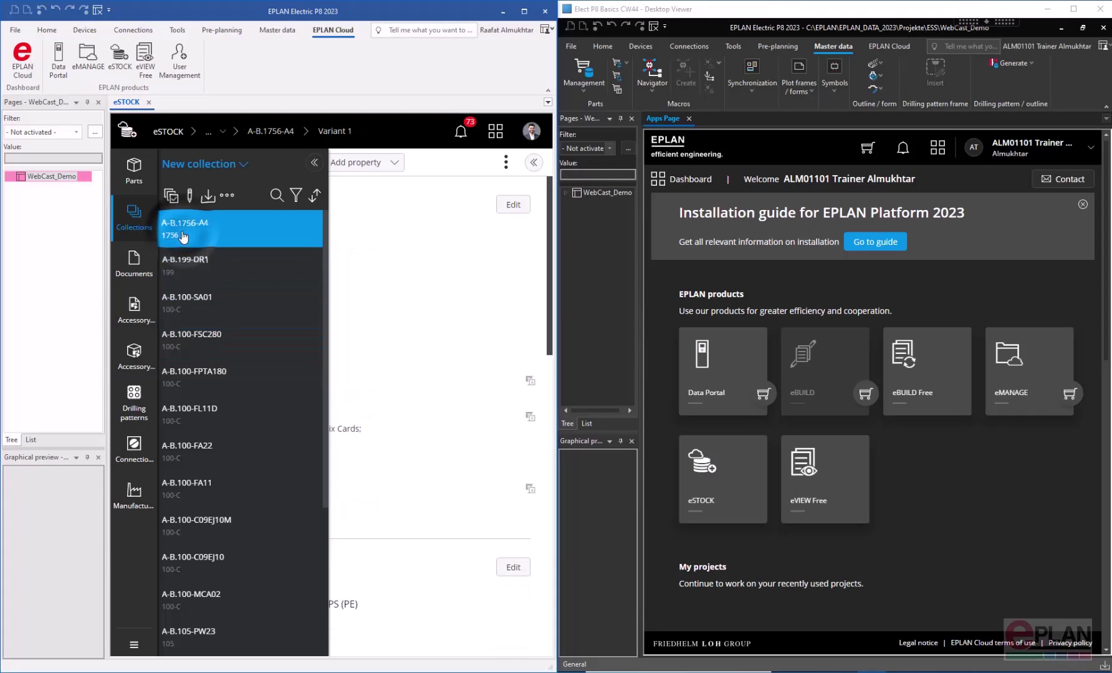
{"action": "left_click", "coordinate": [360, 234]}
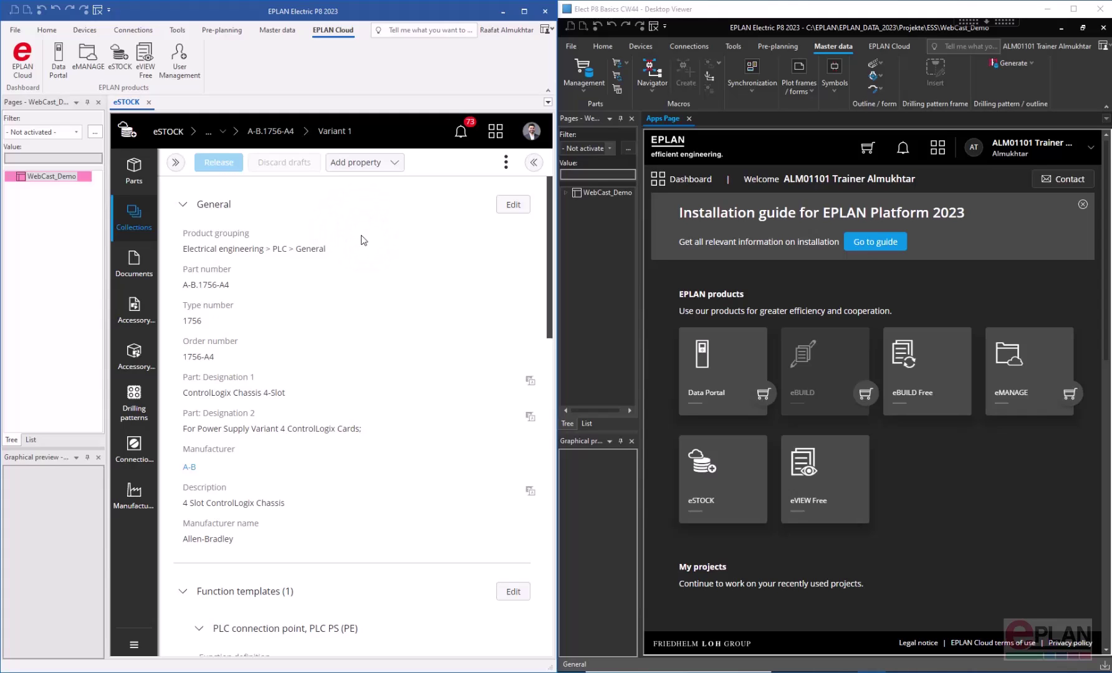
{"action": "left_click", "coordinate": [513, 205]}
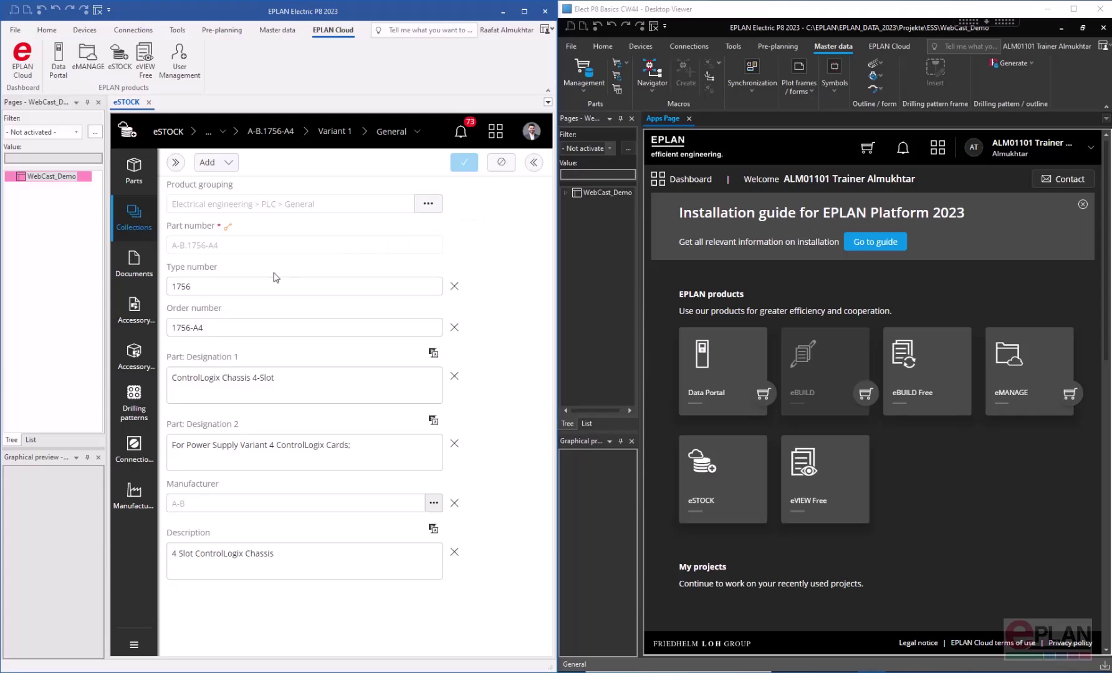
{"action": "left_click", "coordinate": [222, 287]}
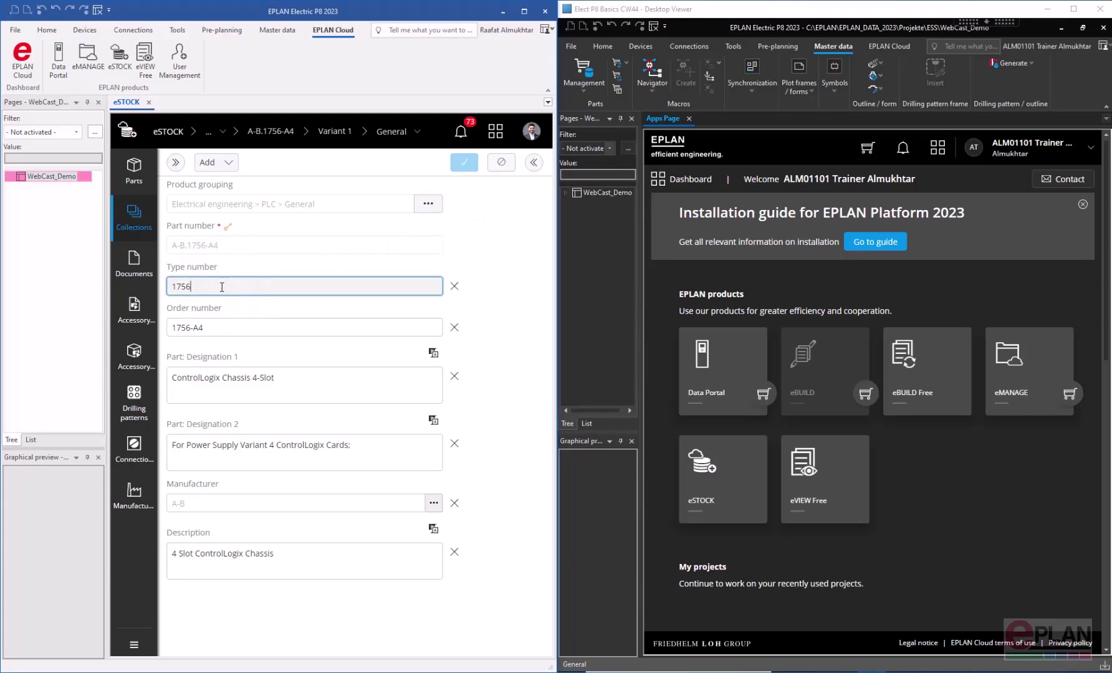
{"action": "type", "text": "-TEST1"}
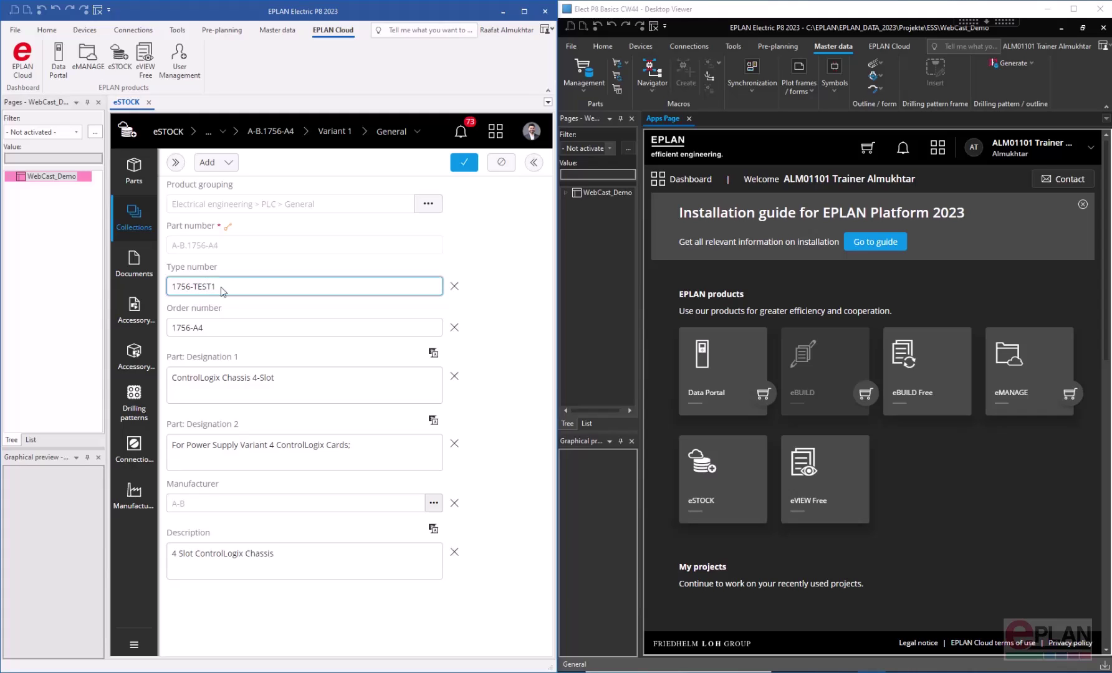
{"action": "left_click", "coordinate": [464, 163]}
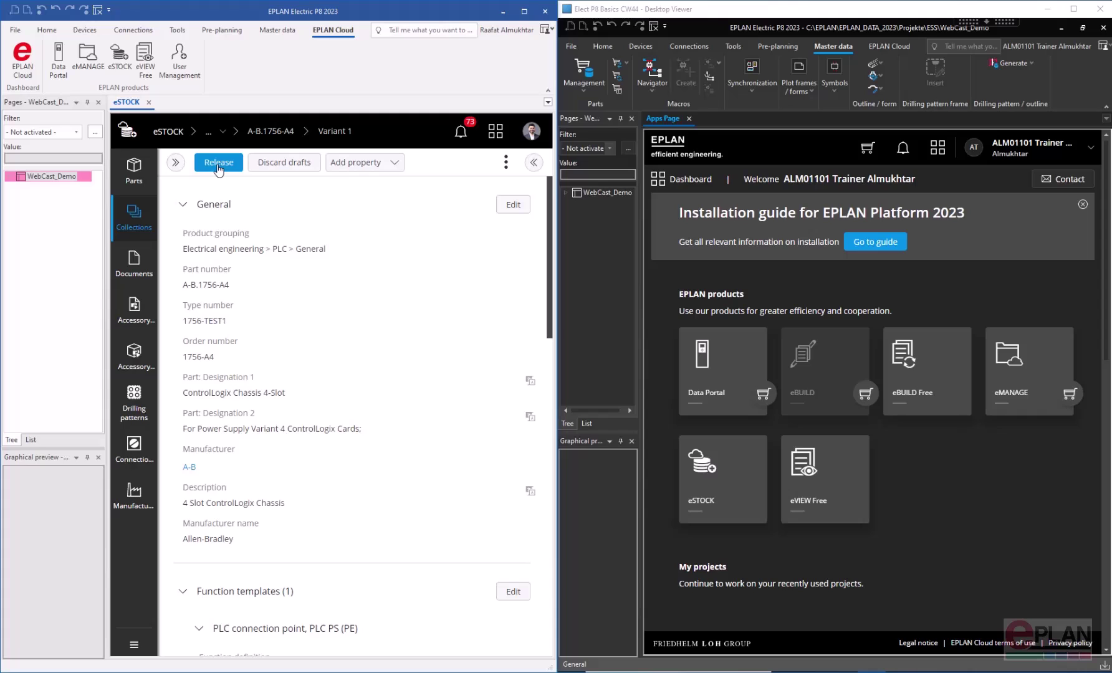
{"action": "left_click", "coordinate": [218, 164]}
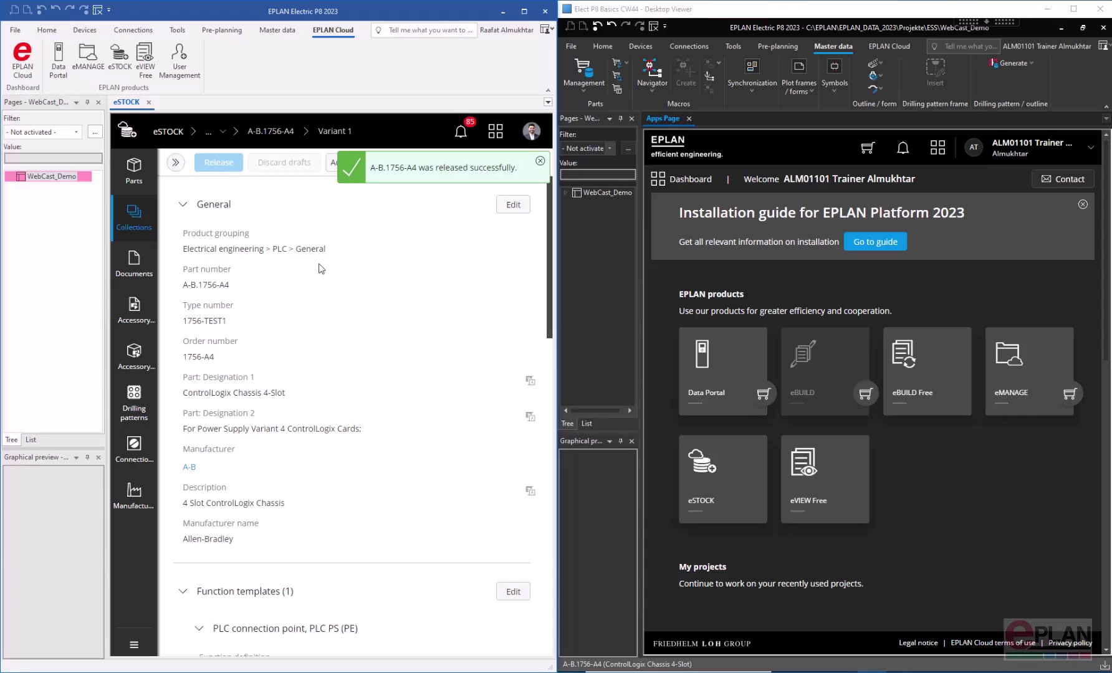
Open parts management in the Desktop Viewer session and update its data from the shared eSTOCK collection
{"action": "left_click", "coordinate": [584, 71]}
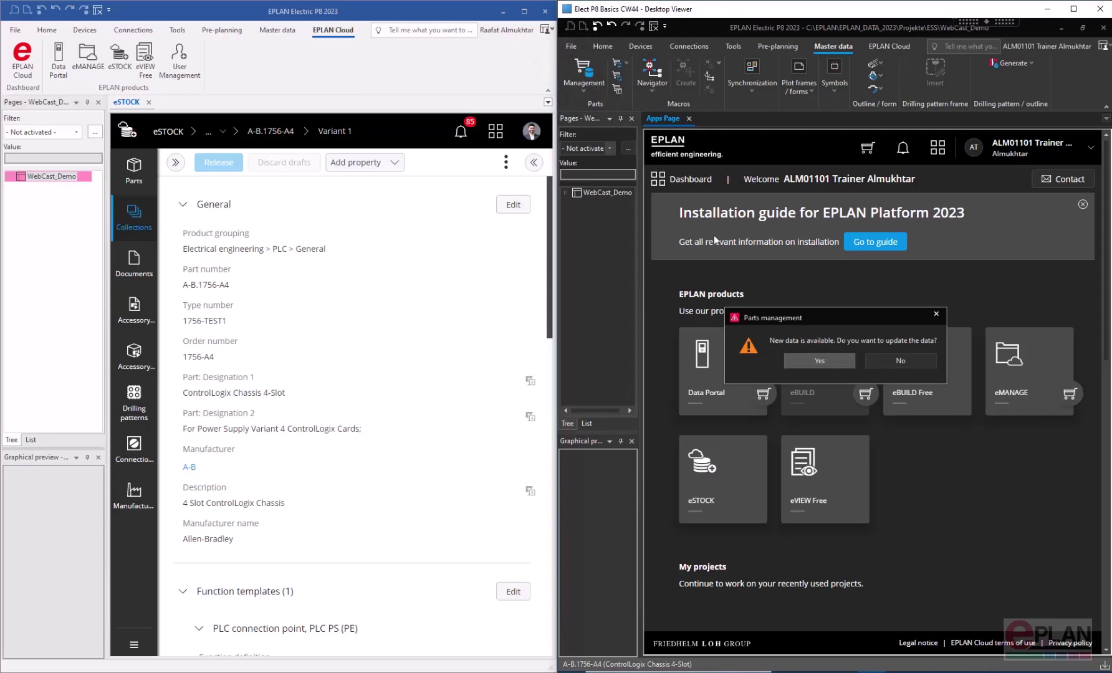
{"action": "left_click", "coordinate": [820, 361]}
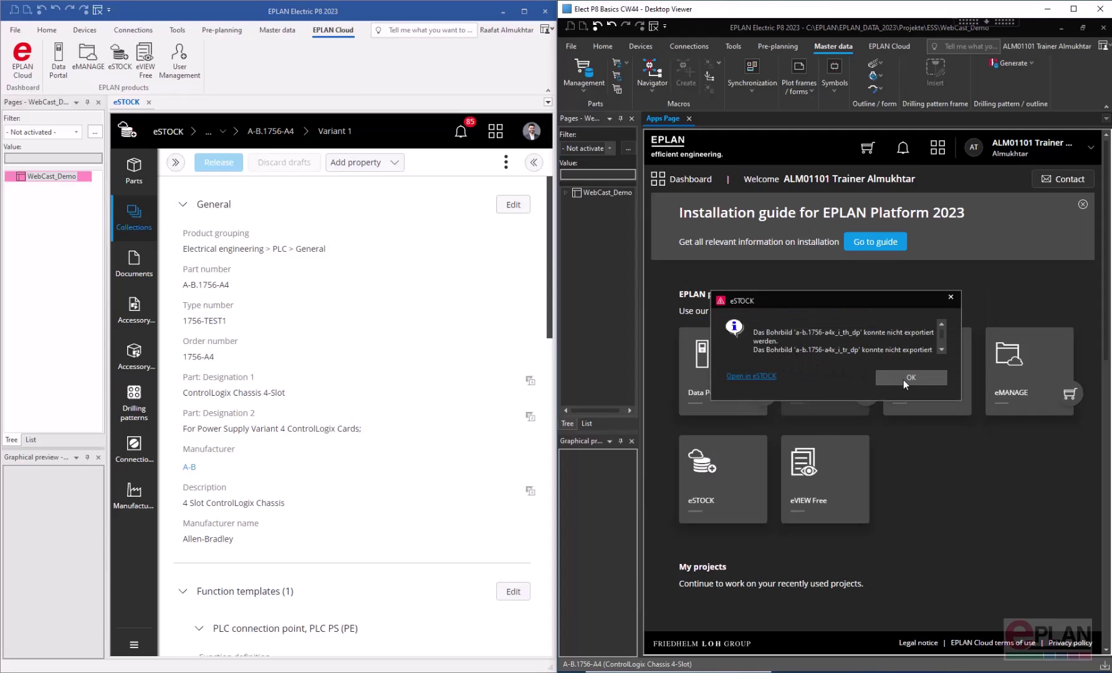
{"action": "left_click", "coordinate": [903, 378]}
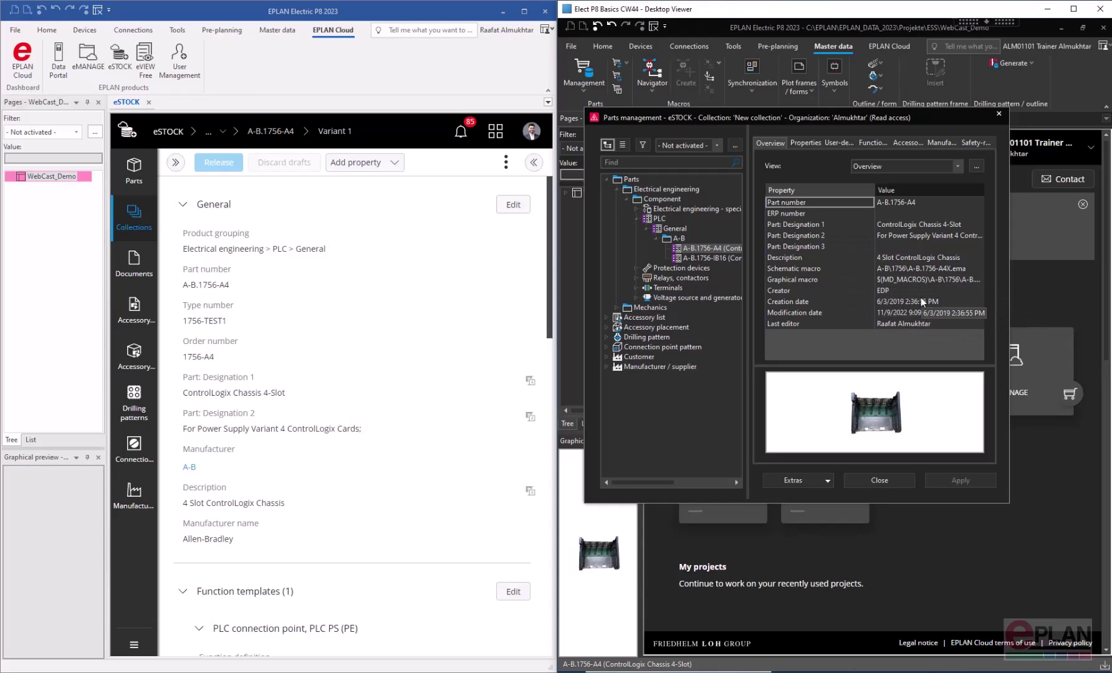
Display the properties of part A-B.1756-A4 and search them for "type"
{"action": "left_click", "coordinate": [806, 142]}
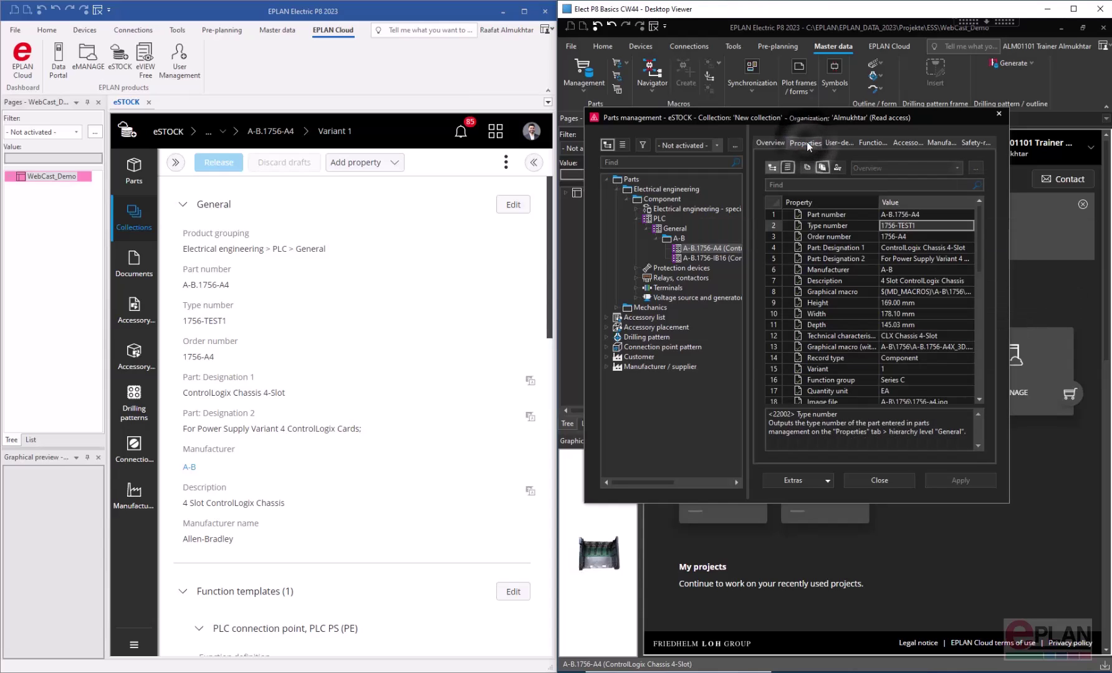
{"action": "left_click", "coordinate": [820, 186]}
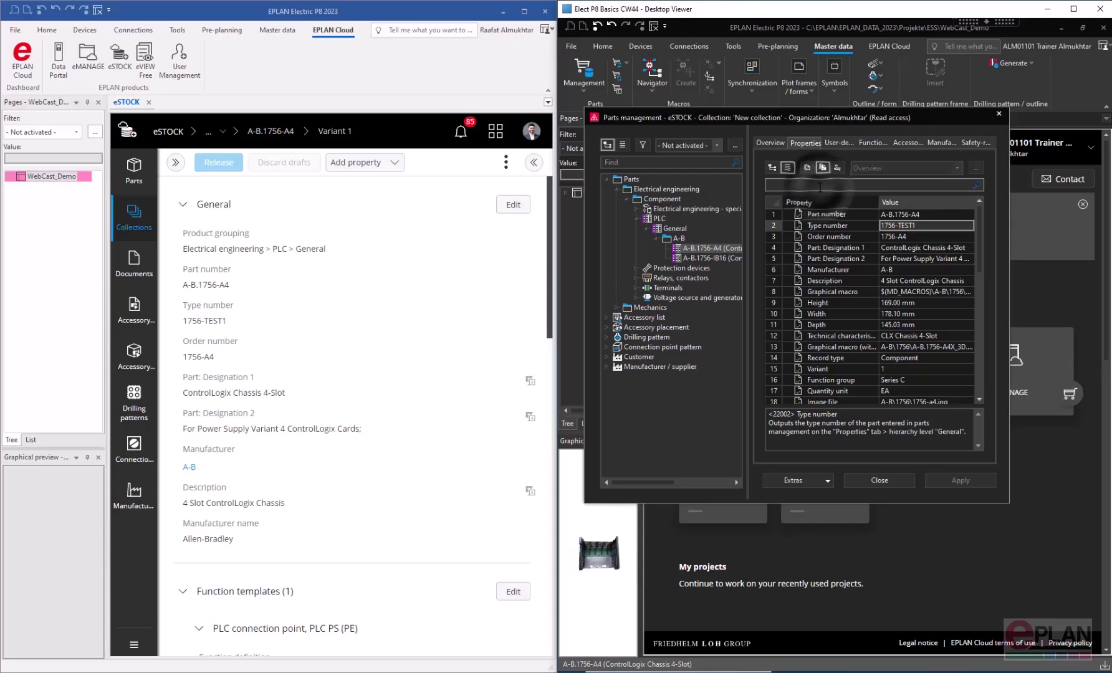
{"action": "type", "text": "type"}
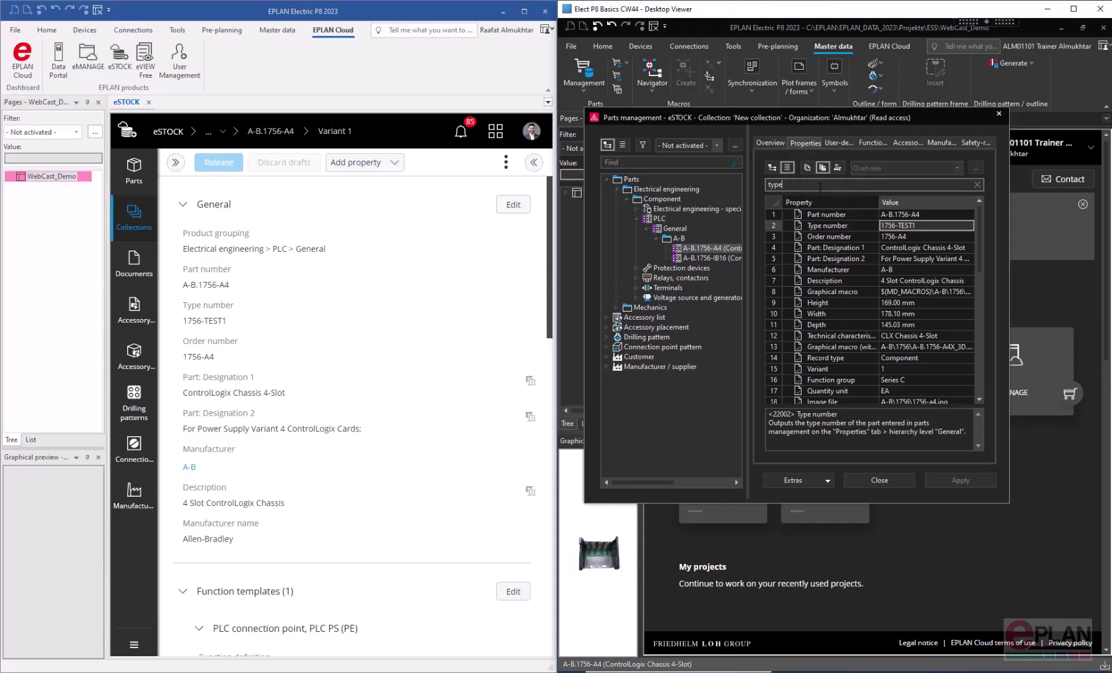